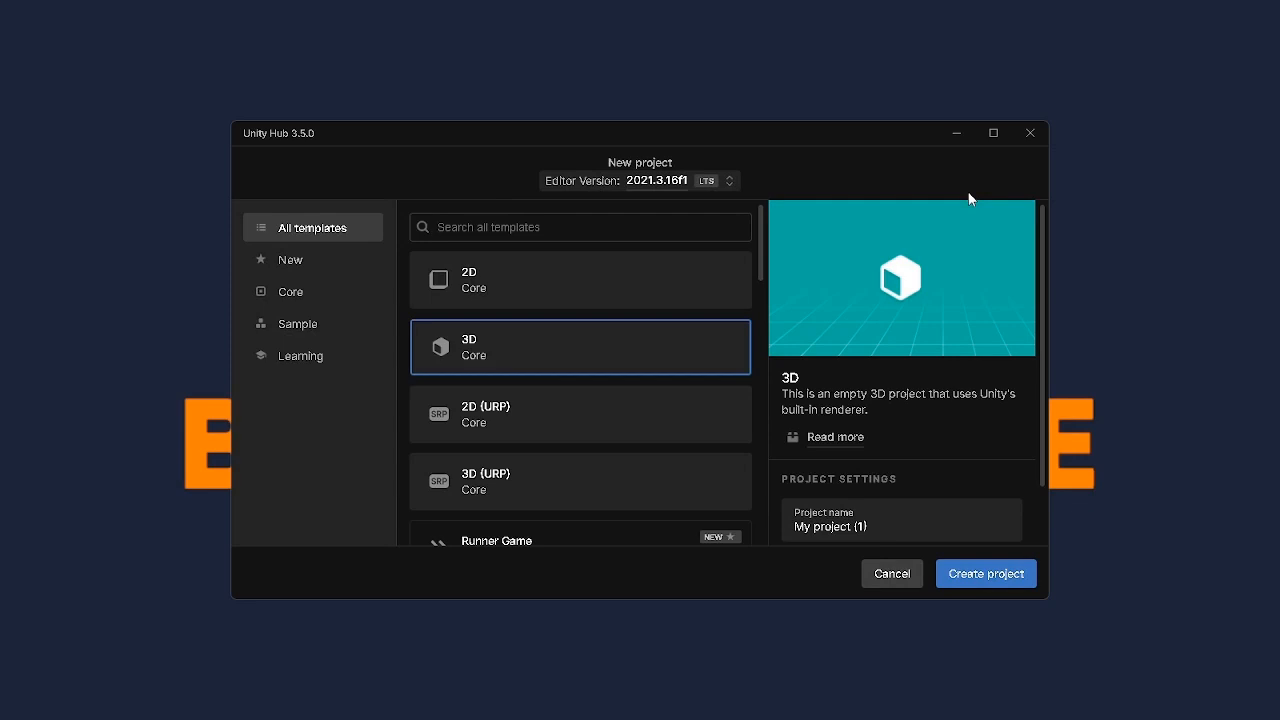
Create a new 3D (URP) project named BlazeForge Tutorial
left_click(637, 500)
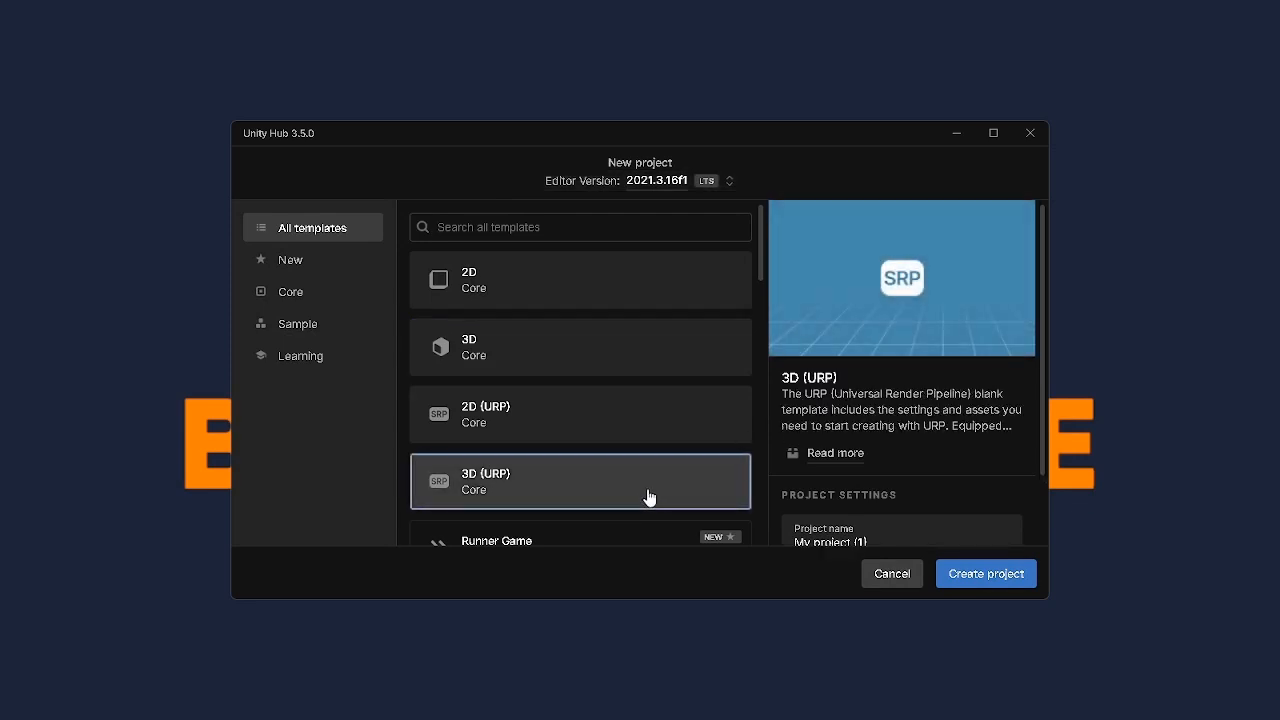
scroll(946, 437, "down", 1)
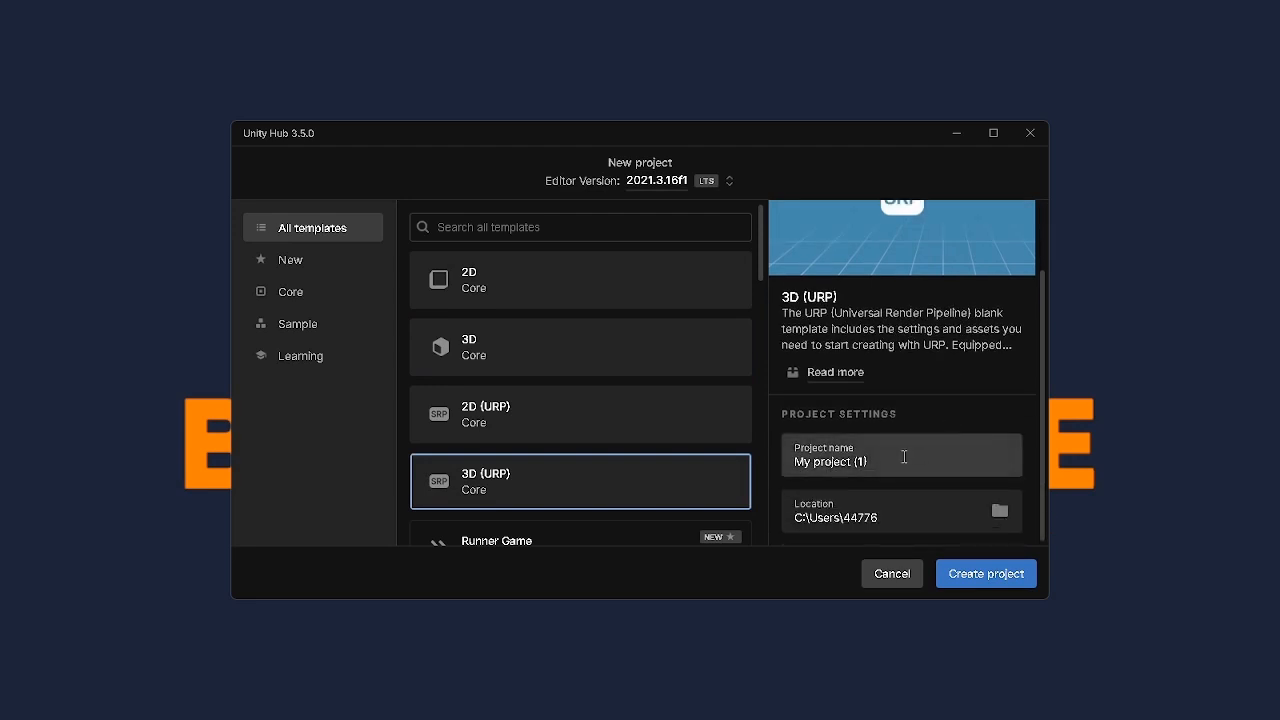
left_click(904, 457)
key("ctrl+a")
type("BlazeForge Tutorial")
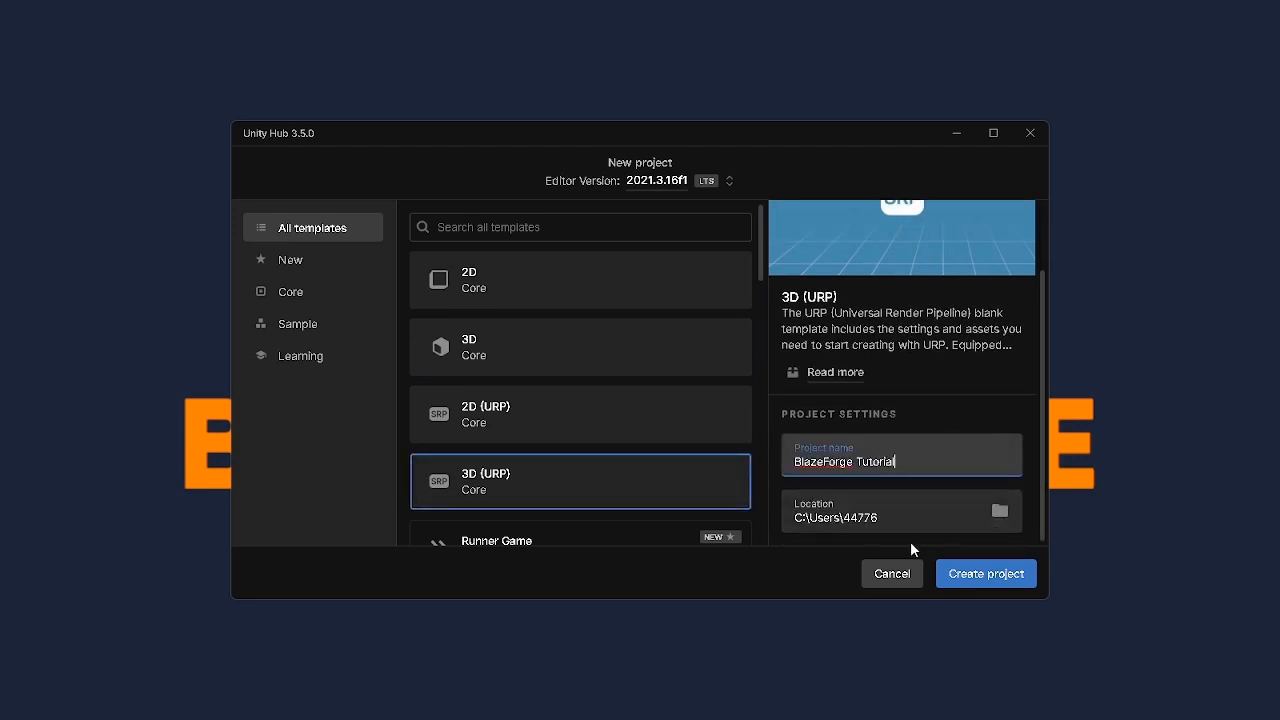
left_click(978, 582)
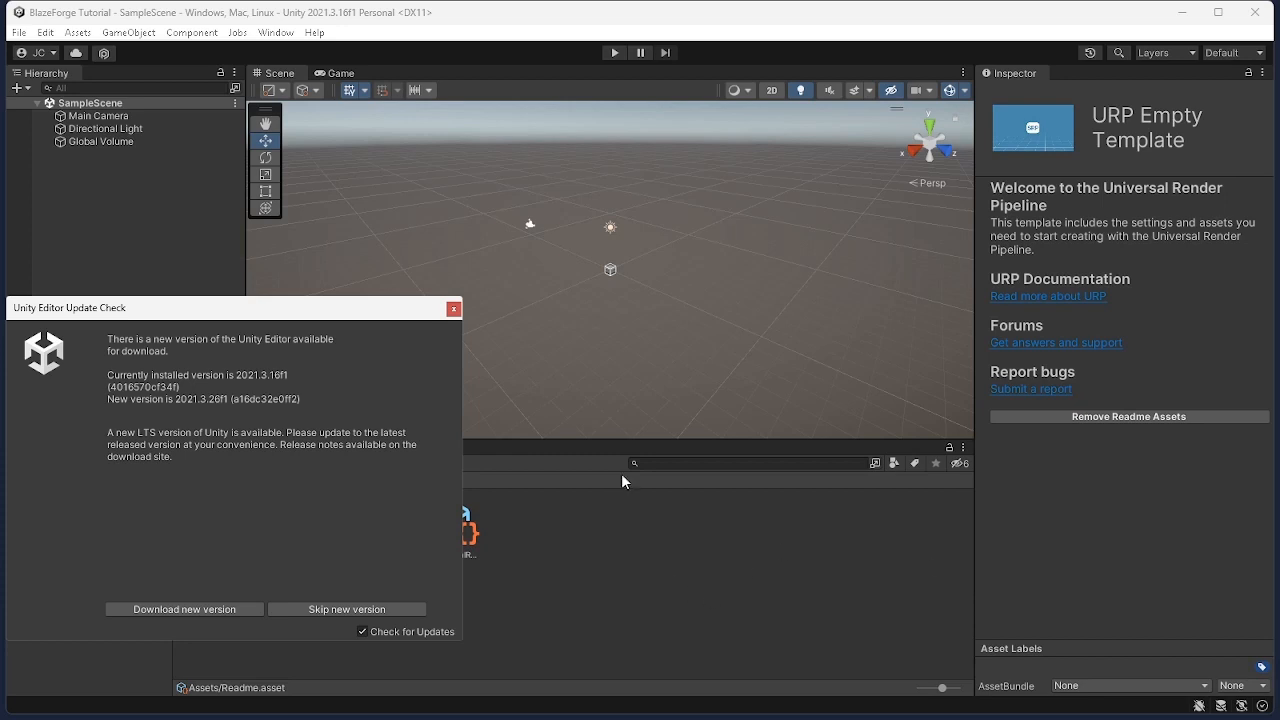
Dismiss the editor update notice and open the Package Manager
left_click(453, 309)
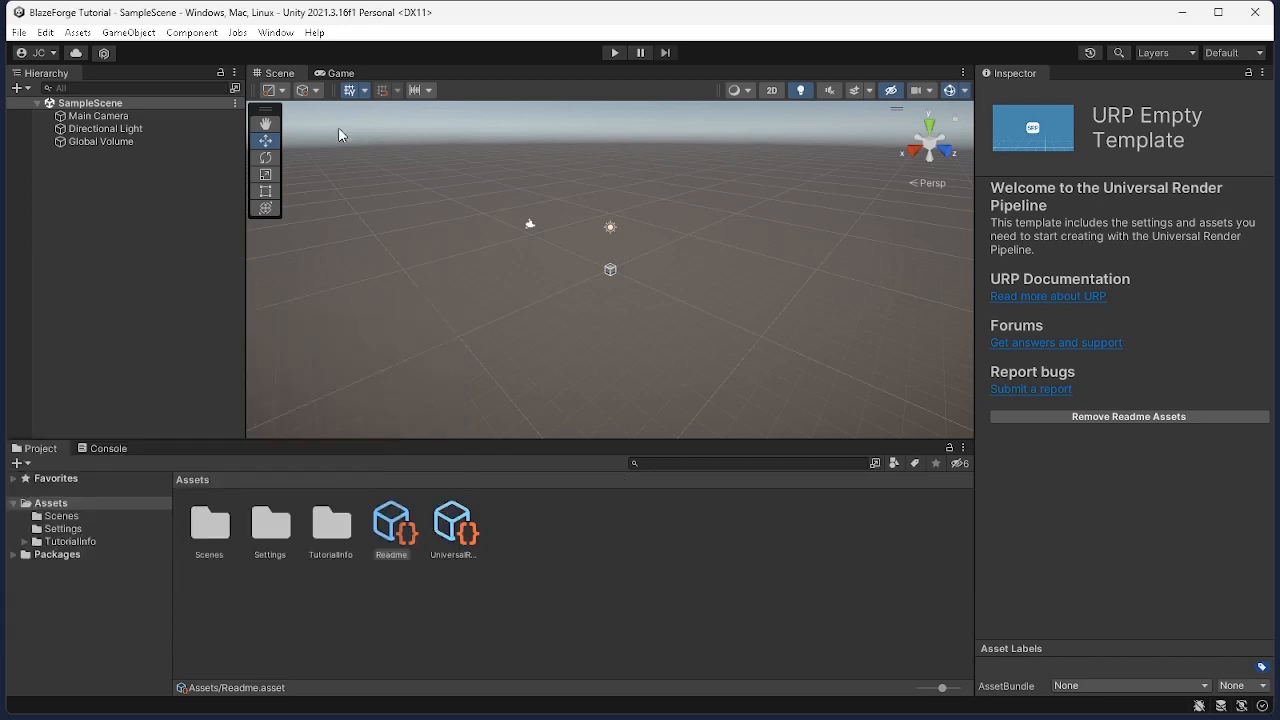
left_click(274, 32)
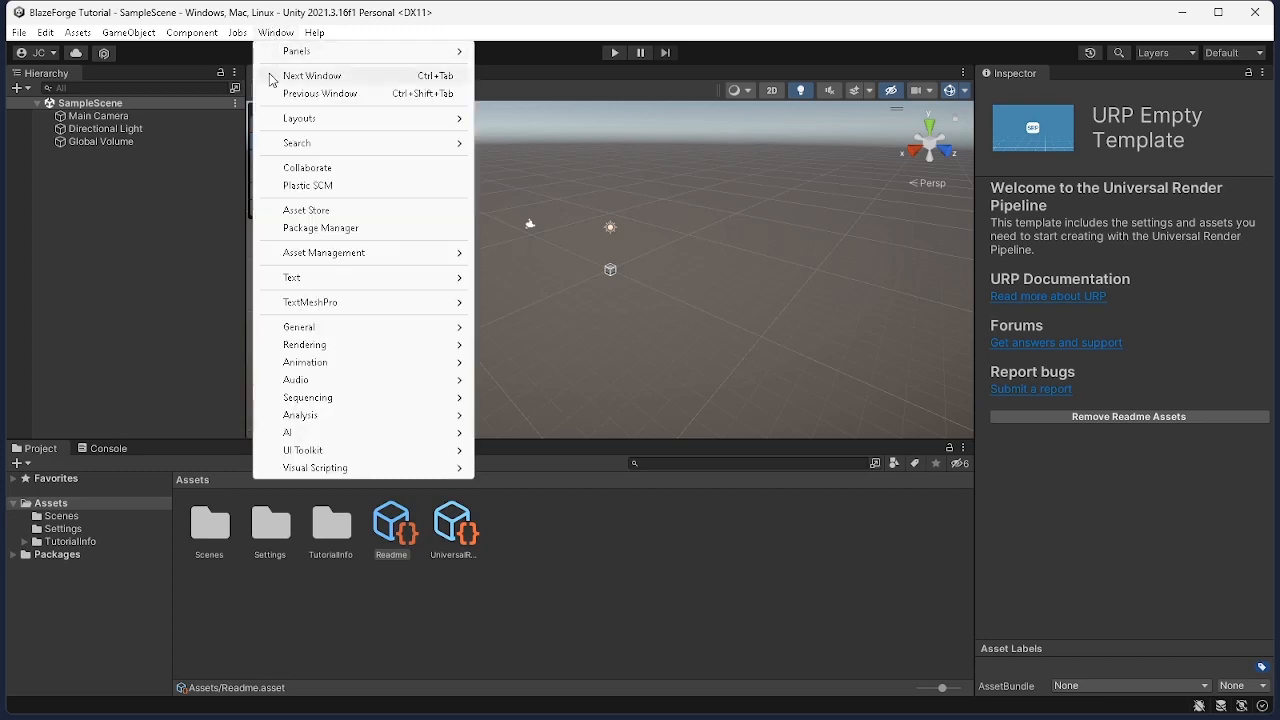
left_click(300, 228)
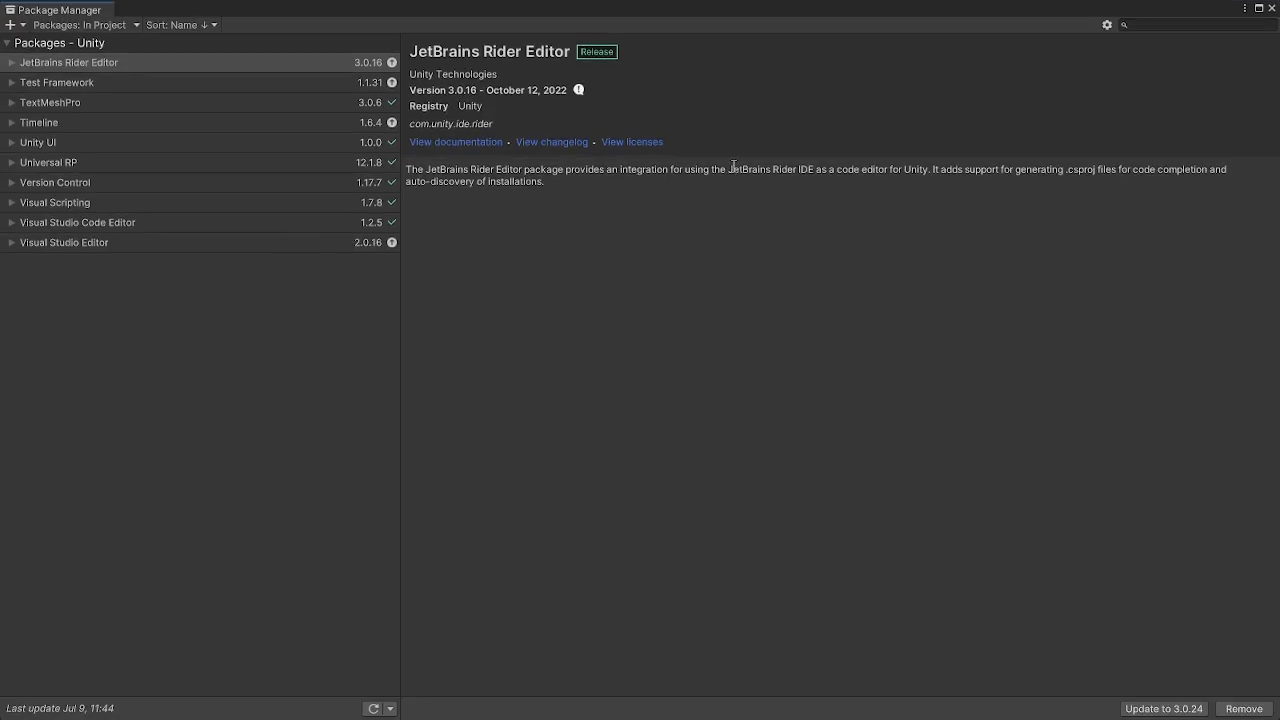
Switch the package list to My Assets and search for blaze forge
left_click(107, 26)
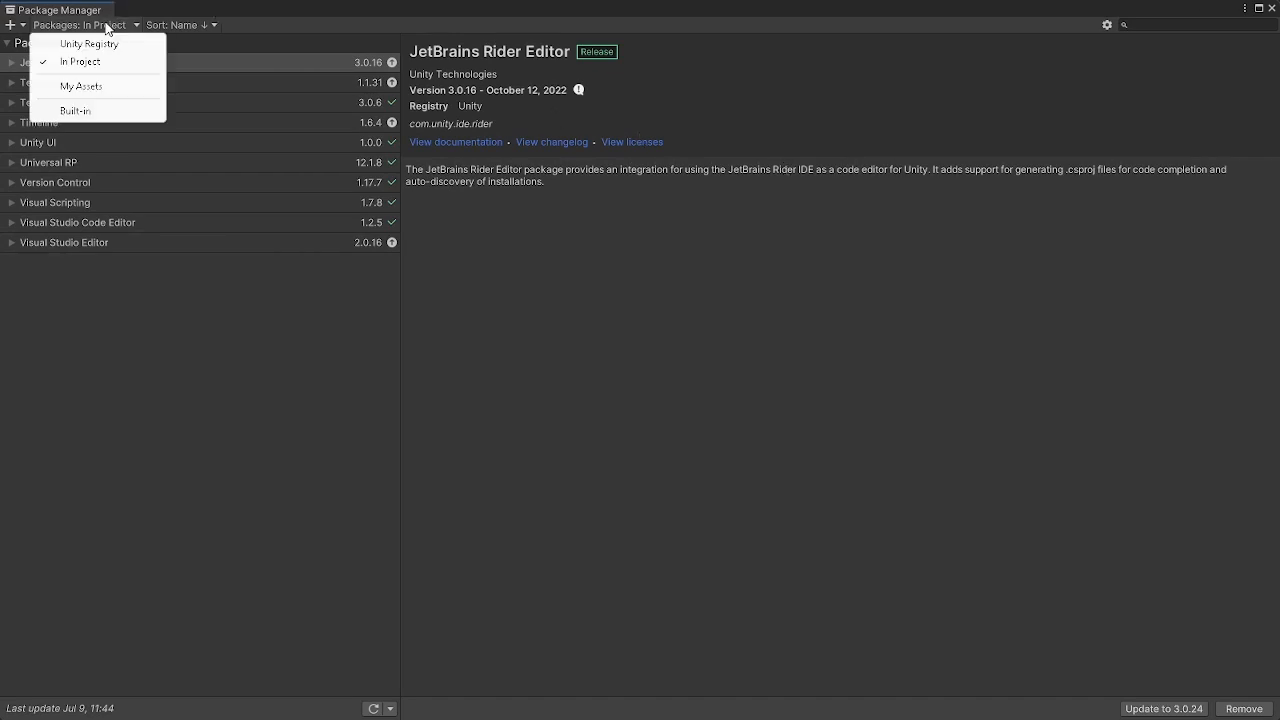
left_click(108, 88)
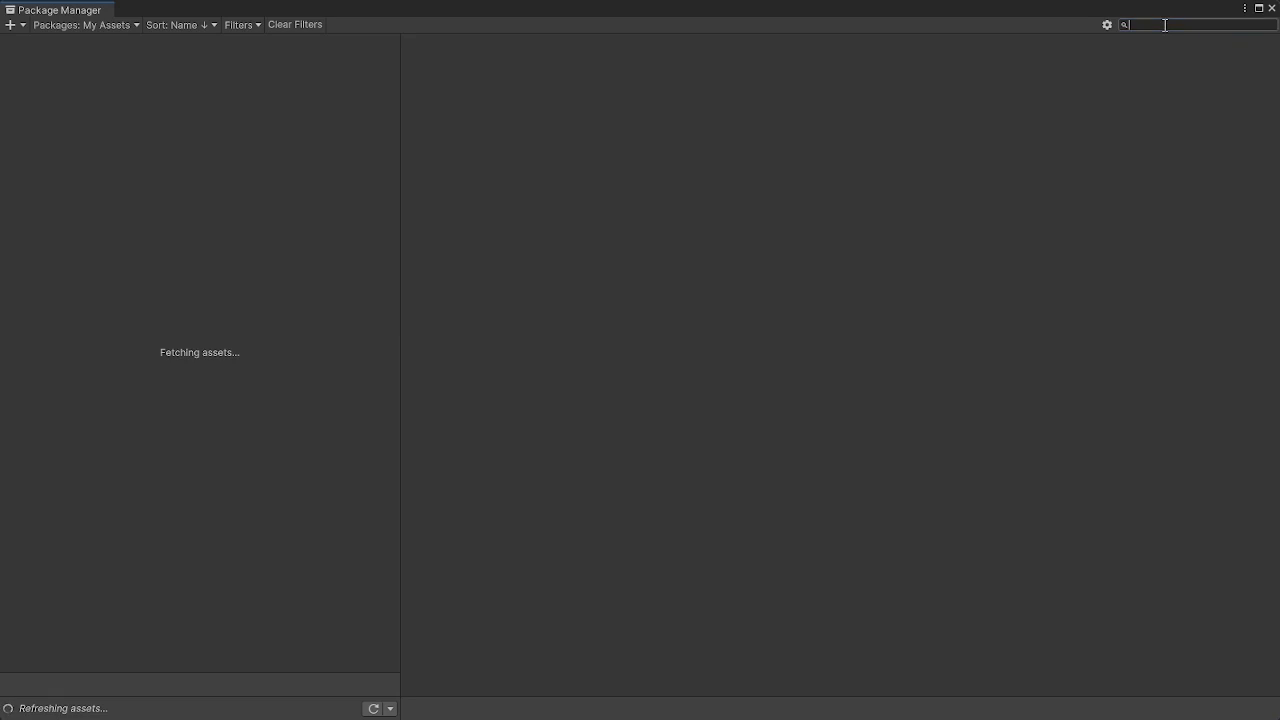
type("blaze forge")
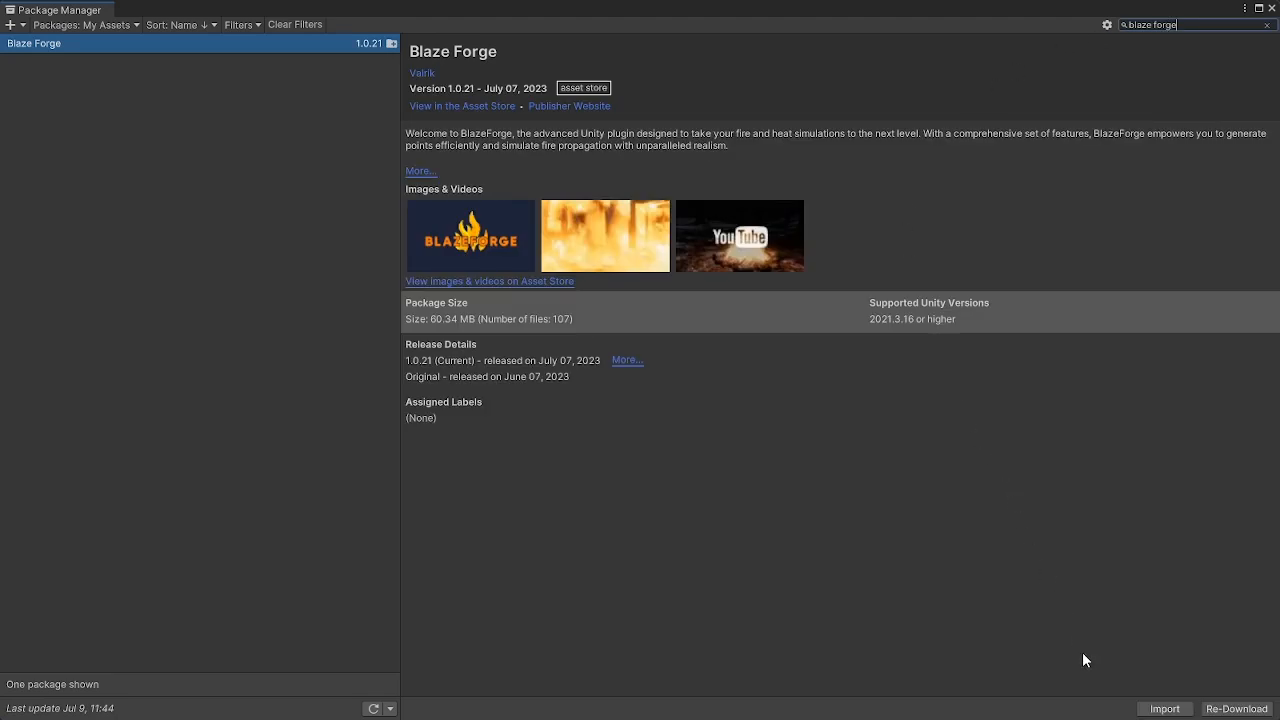
Import the Blaze Forge package, installing its Package Manager dependencies and all its files
left_click(1153, 707)
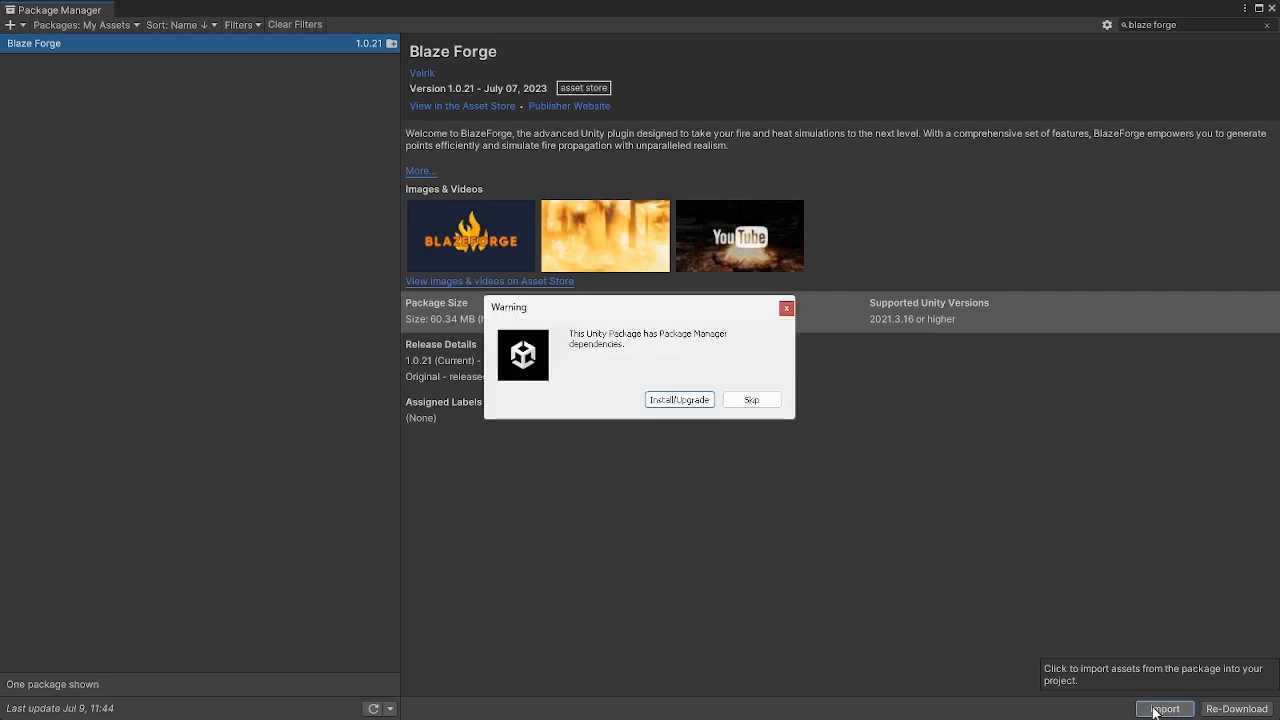
left_click(671, 405)
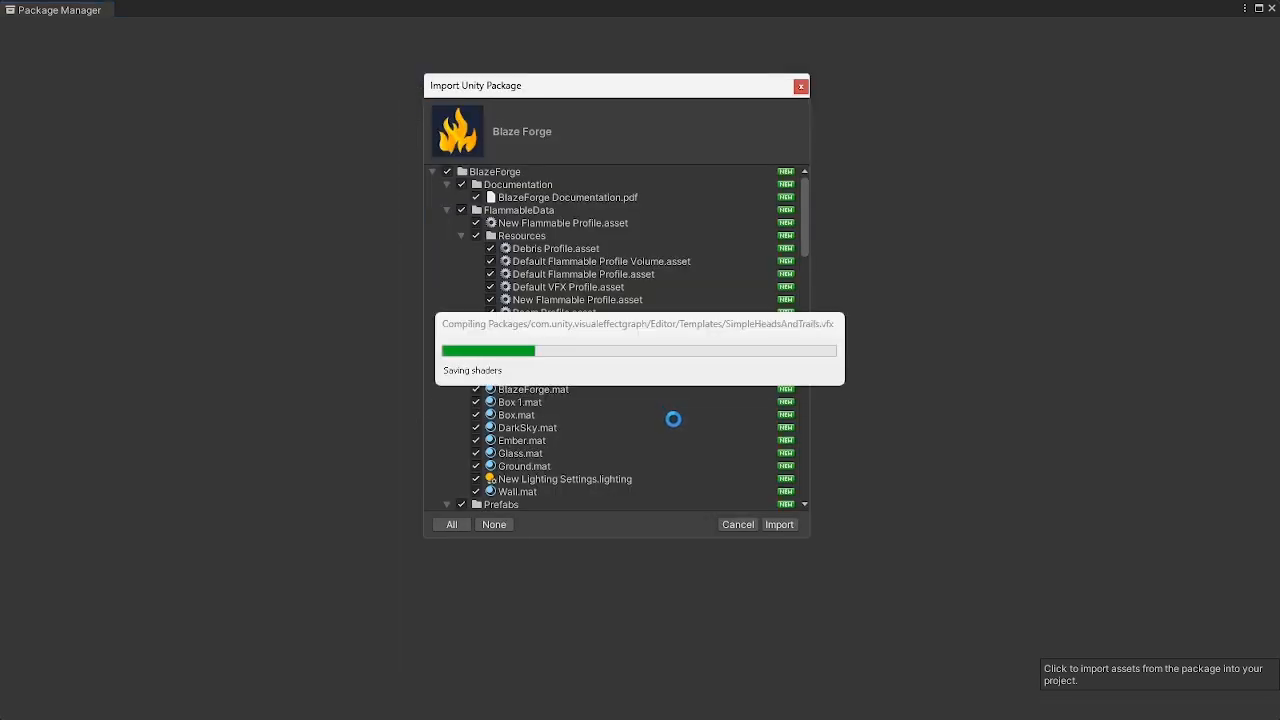
left_click(779, 525)
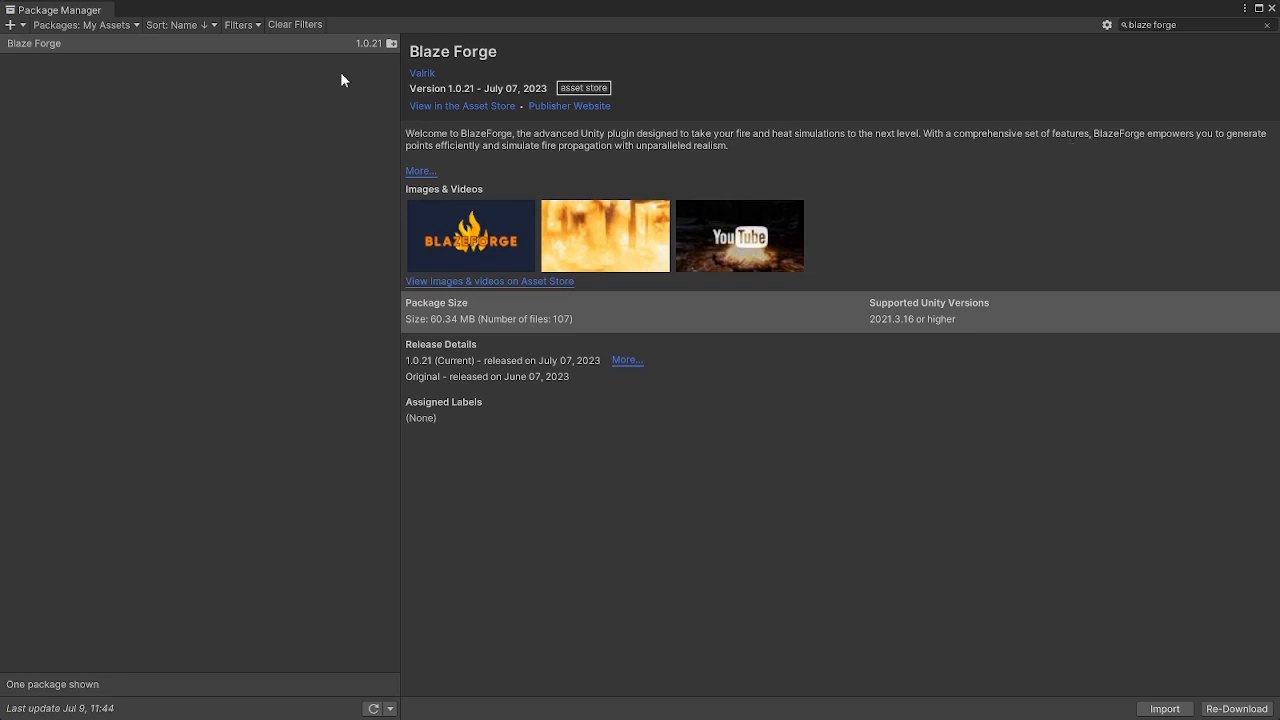
Review the packages installed in the project, including Collections, Editor Coroutines, Universal RP and Visual Effect Graph
left_click(119, 24)
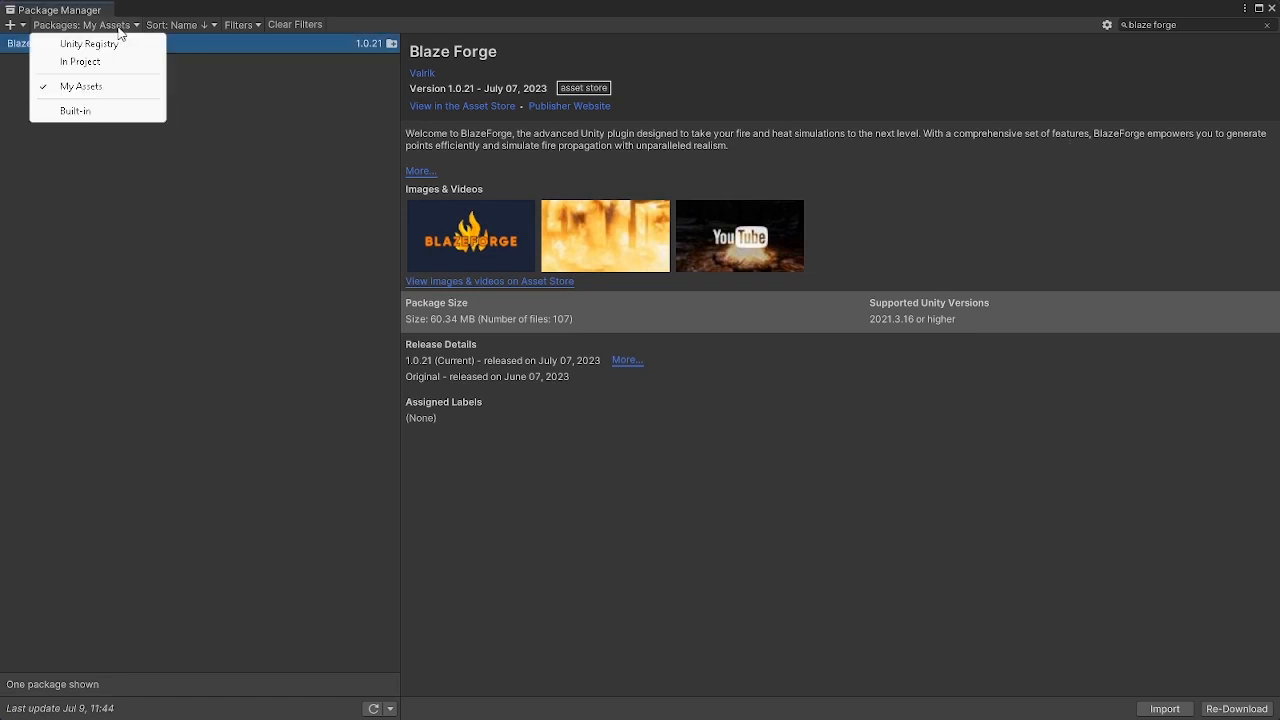
left_click(105, 62)
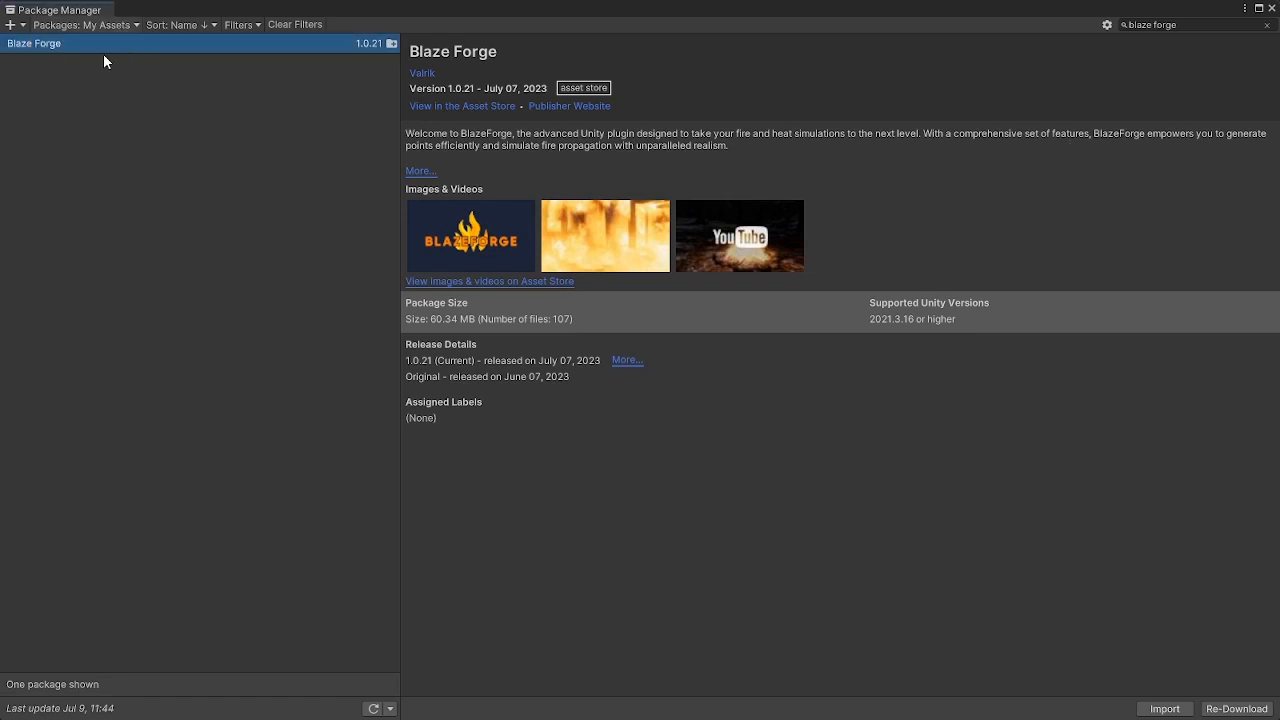
left_click(99, 64)
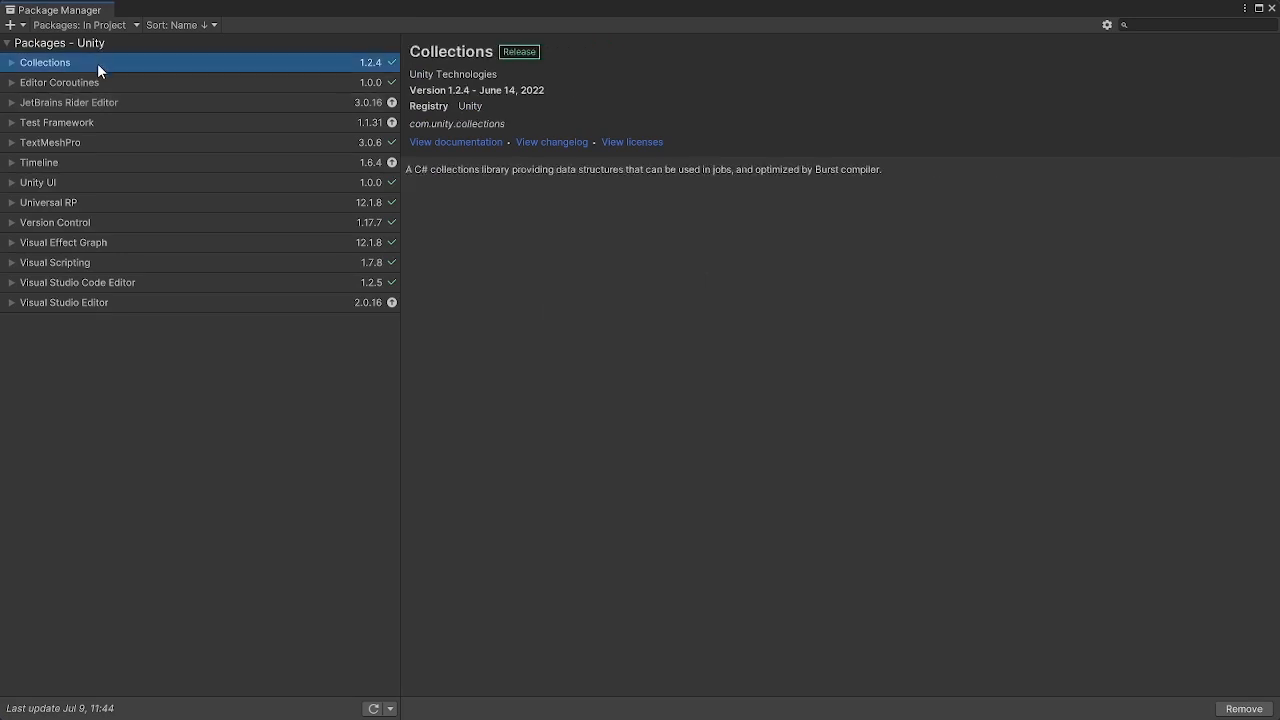
left_click(96, 82)
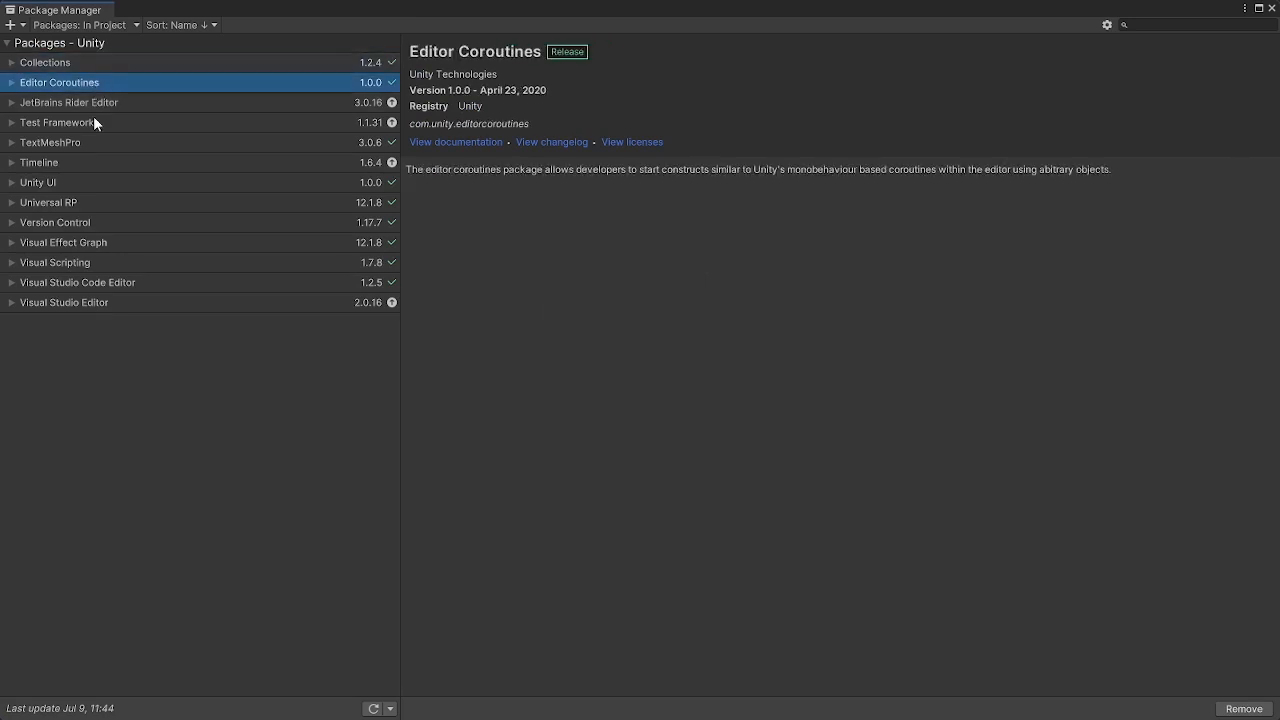
left_click(75, 200)
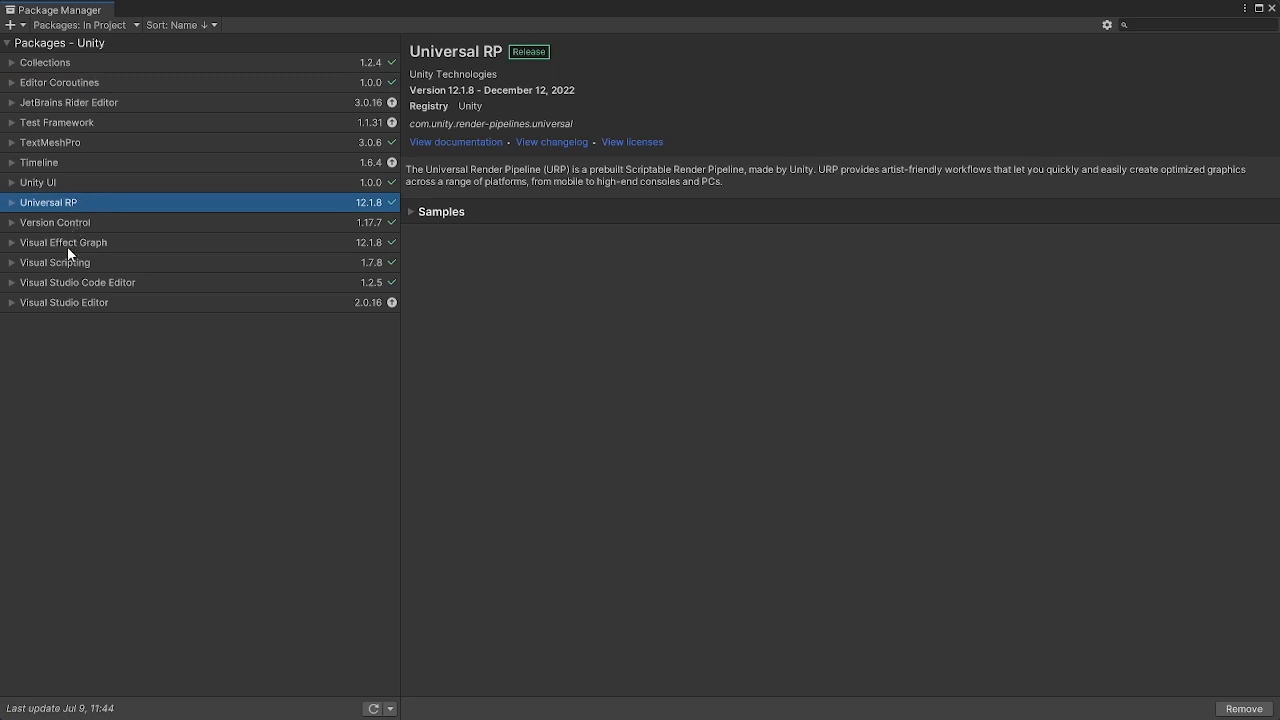
left_click(66, 248)
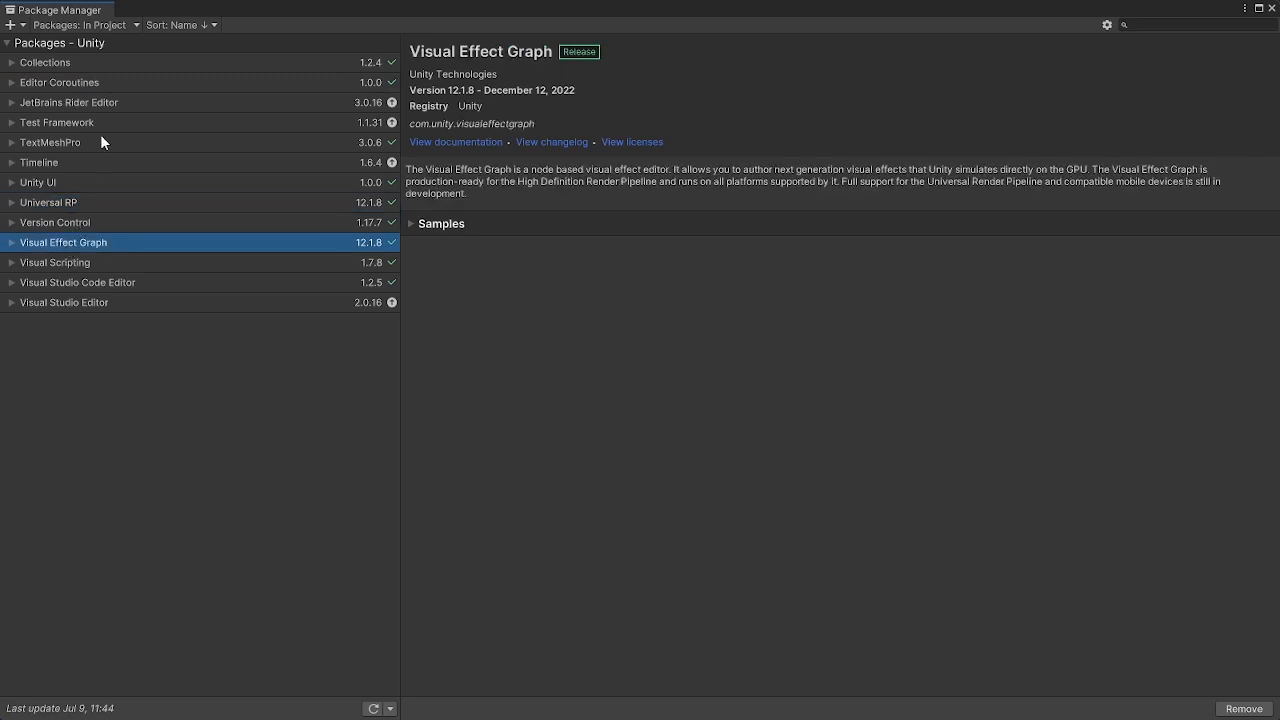
Browse the Unity Registry to check the Burst and Mathematics packages, then close the Package Manager
left_click(87, 24)
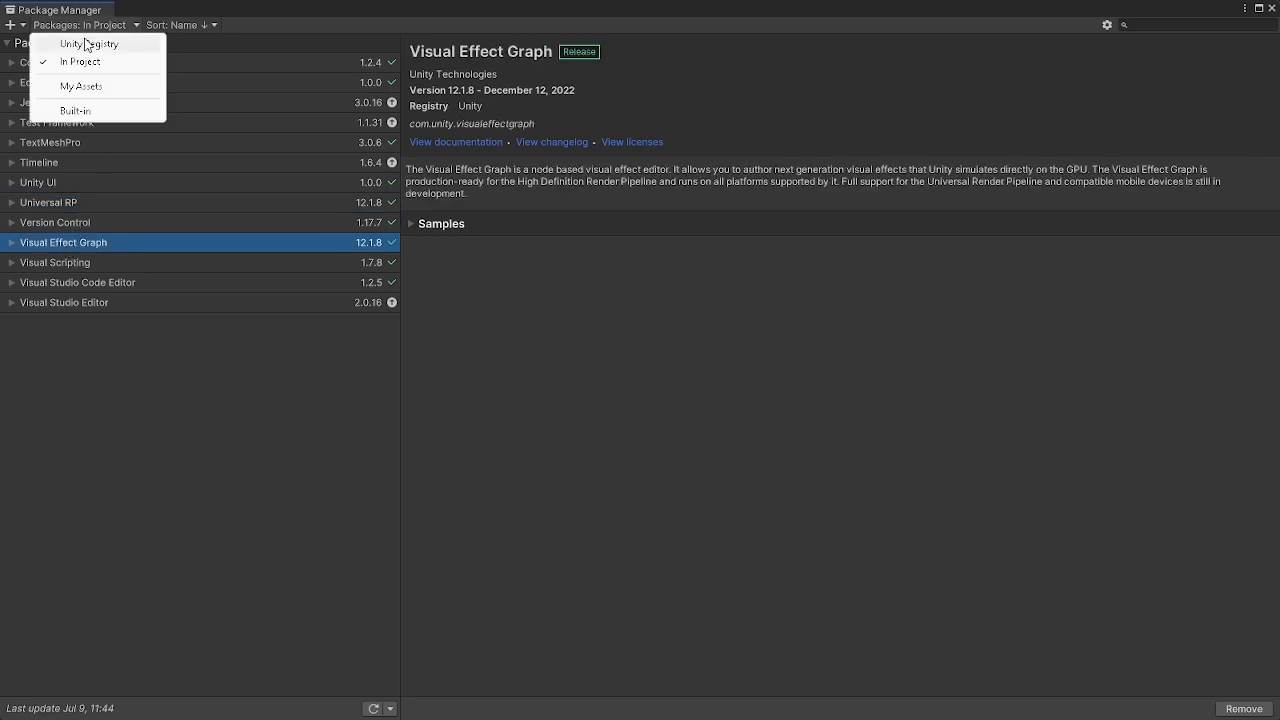
left_click(87, 44)
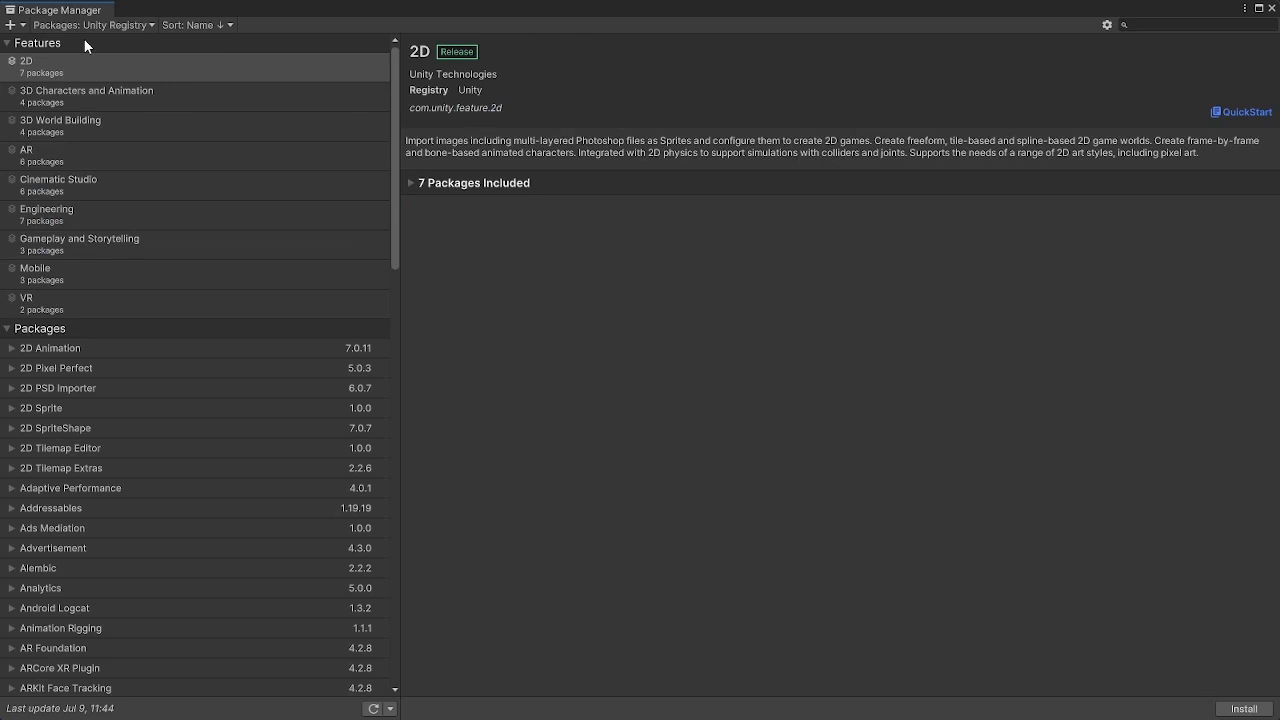
scroll(89, 500, "down", 3)
scroll(89, 496, "down", 2)
left_click(89, 496)
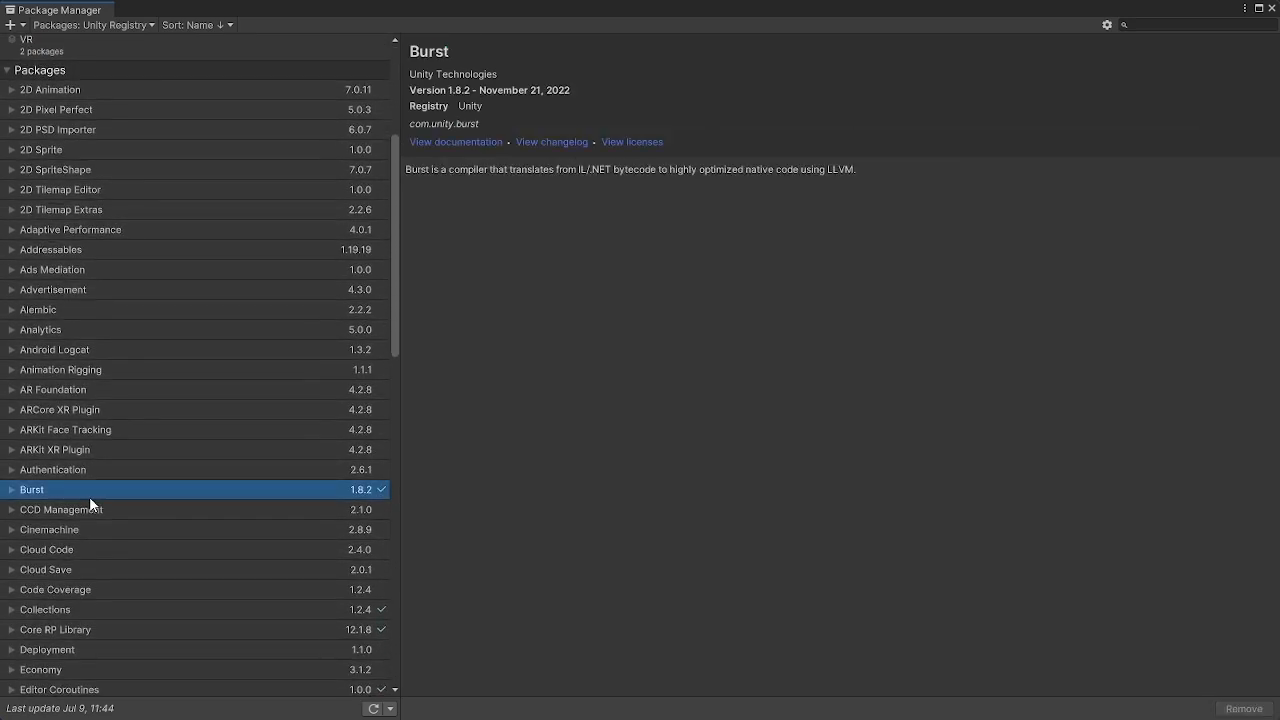
scroll(89, 496, "down", 5)
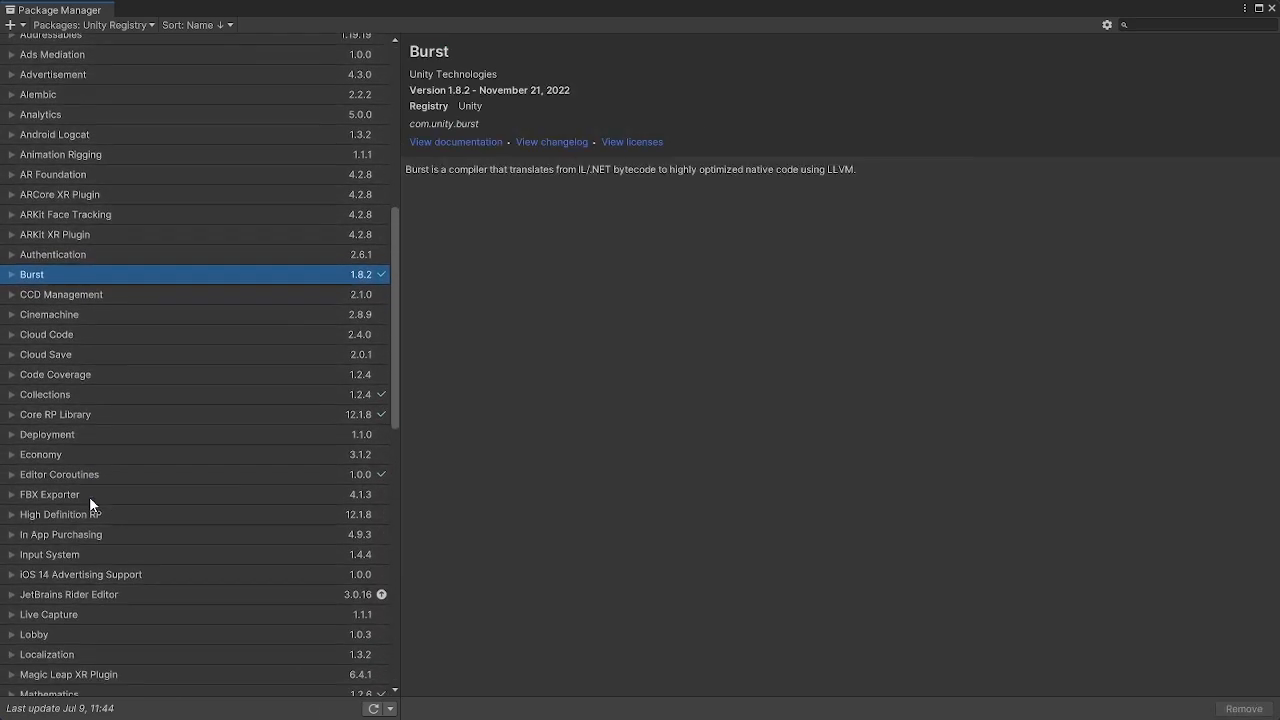
scroll(89, 496, "down", 2)
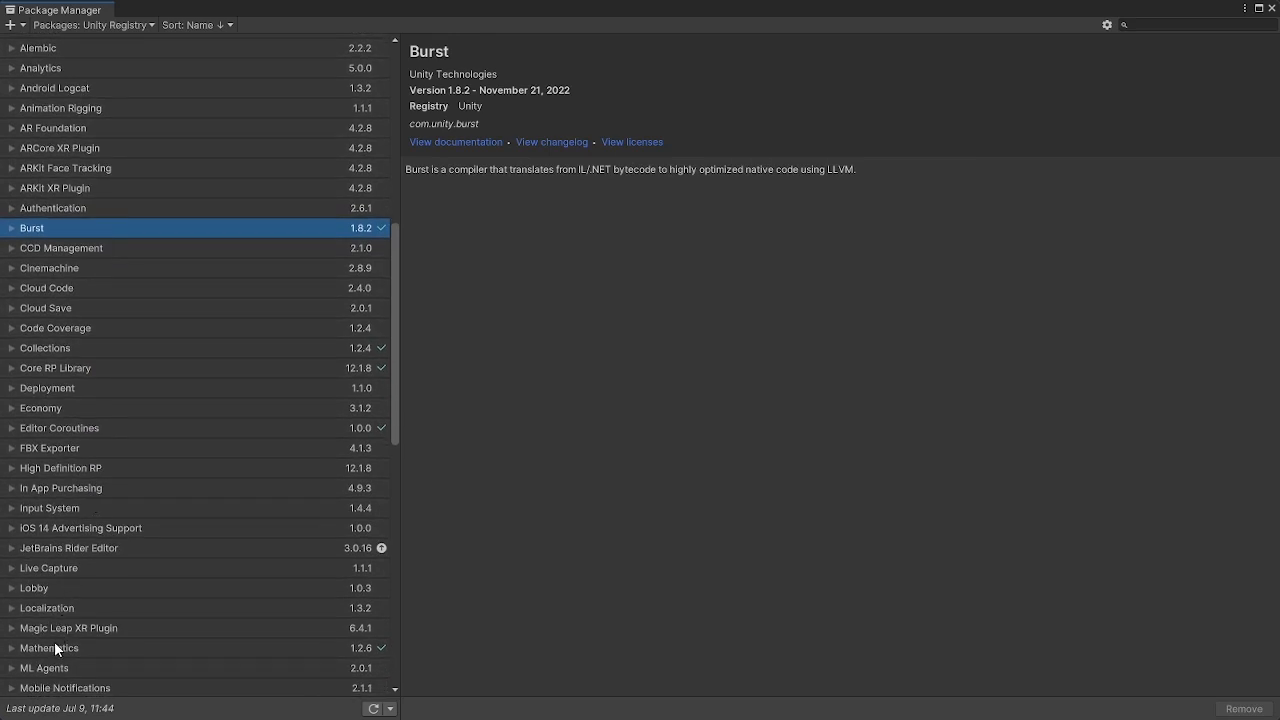
left_click(54, 641)
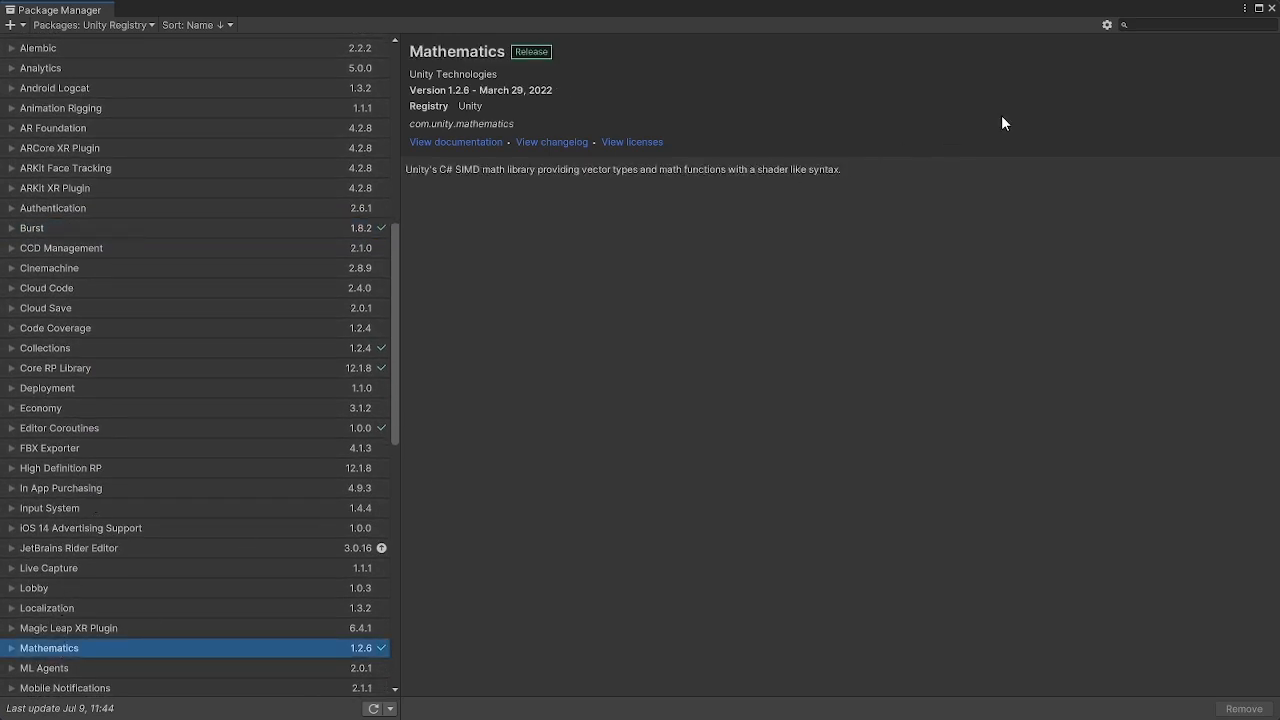
left_click(1271, 7)
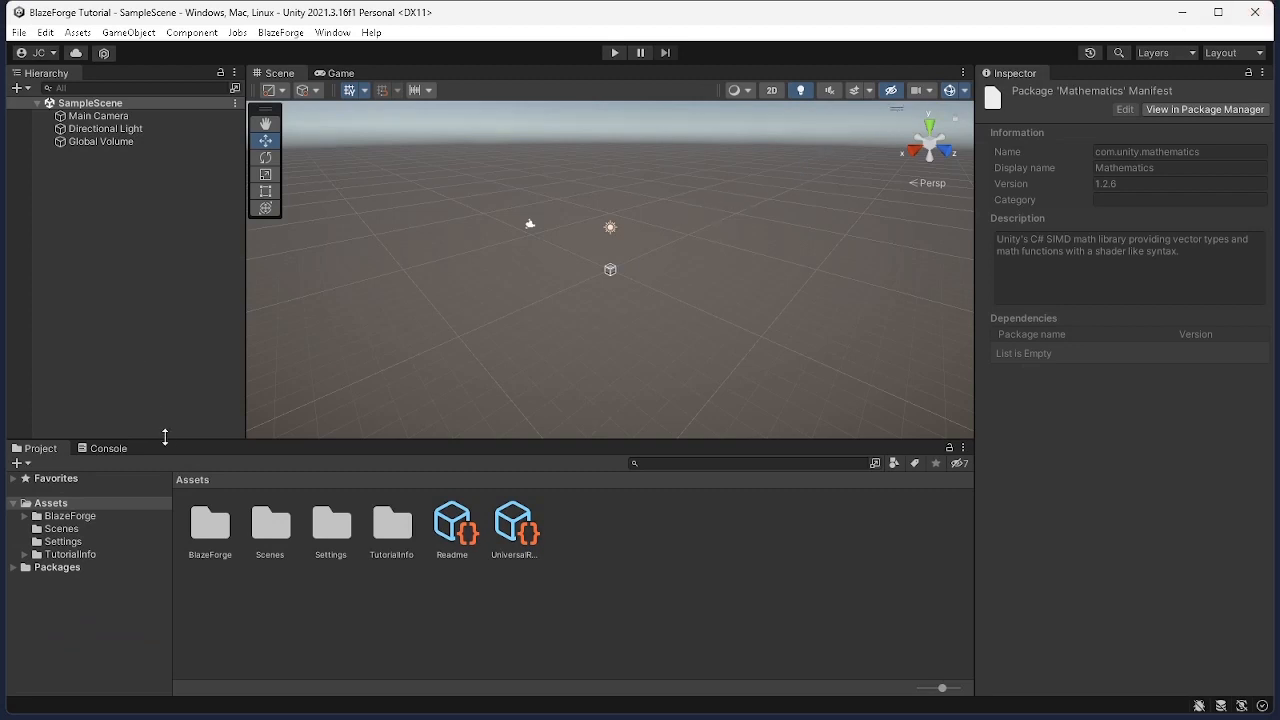
Add a cube 3D object to the scene and enlarge the scene view
right_click(115, 270)
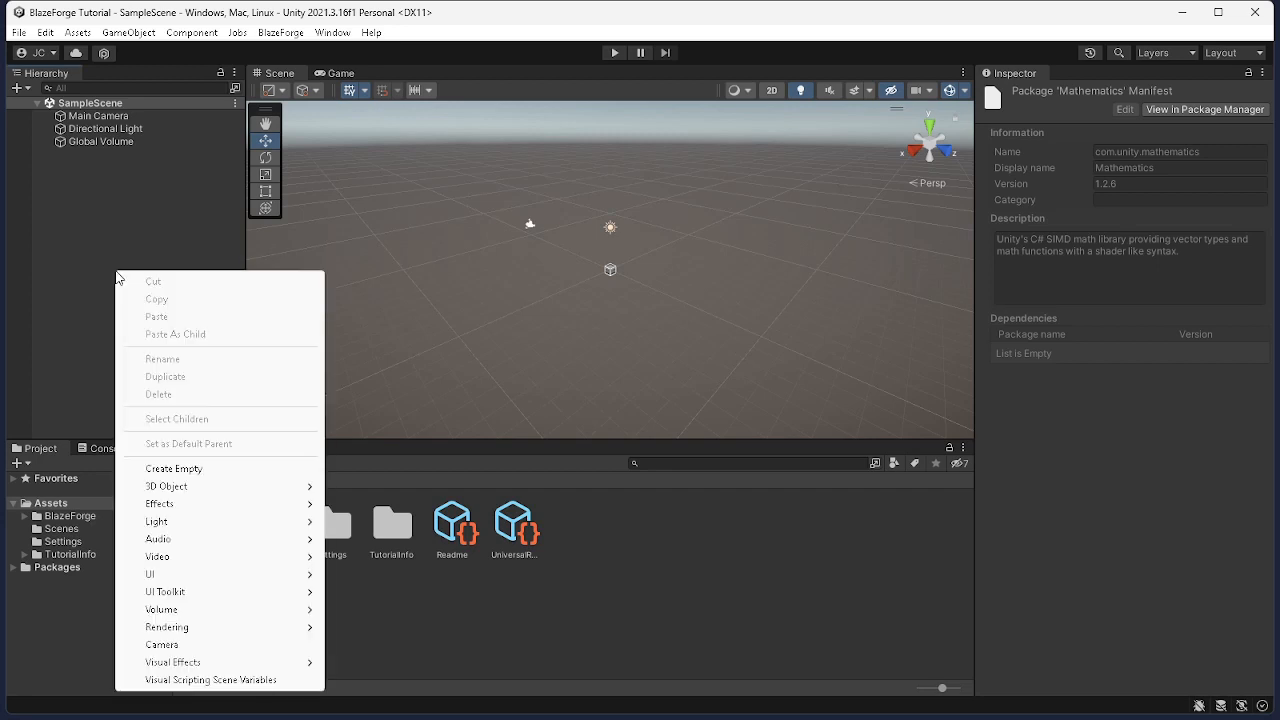
mouse_move(252, 490)
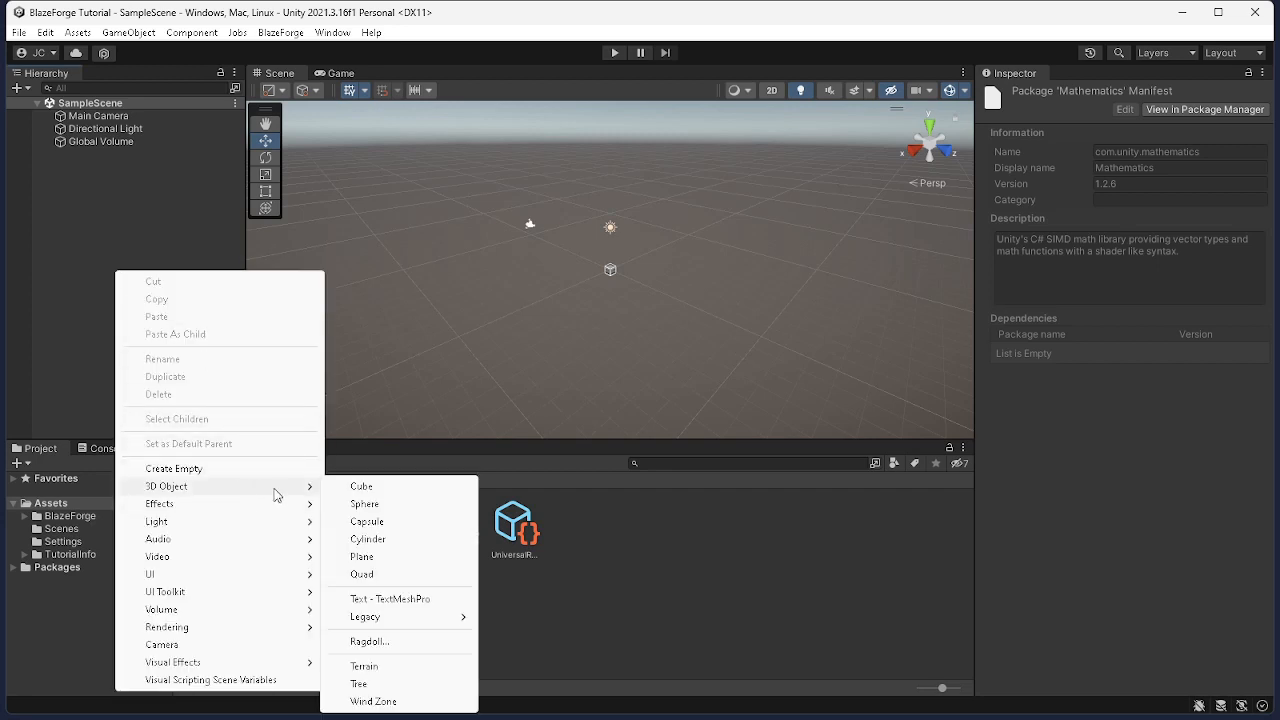
left_click(377, 489)
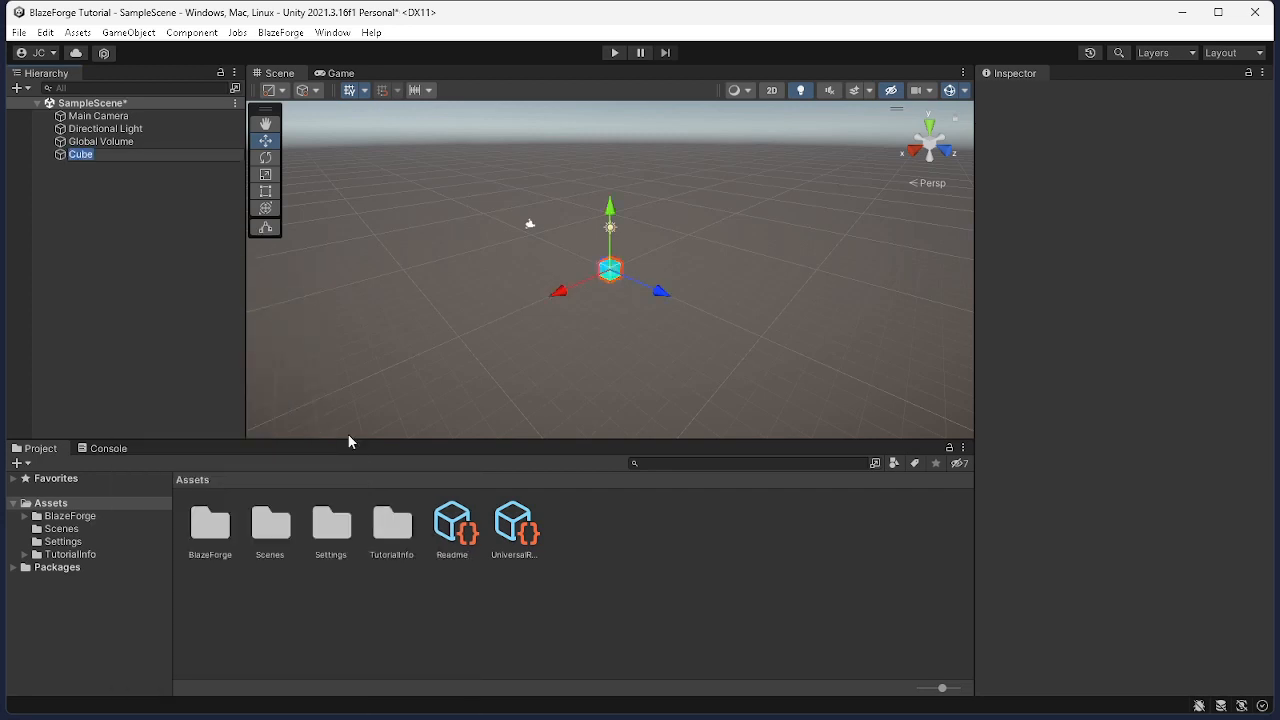
left_click_drag(337, 438, 336, 532)
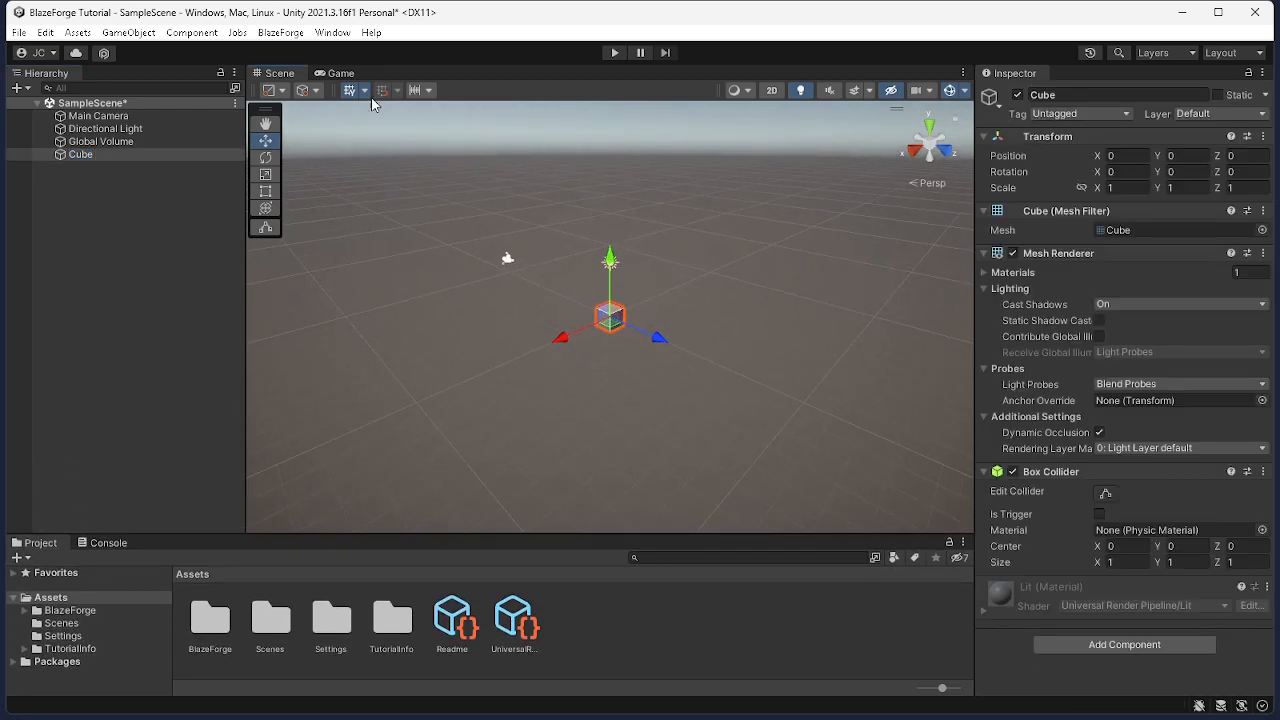
Add a Blaze Forge Master to the scene and locate its VFX profile asset in the project
left_click(108, 245)
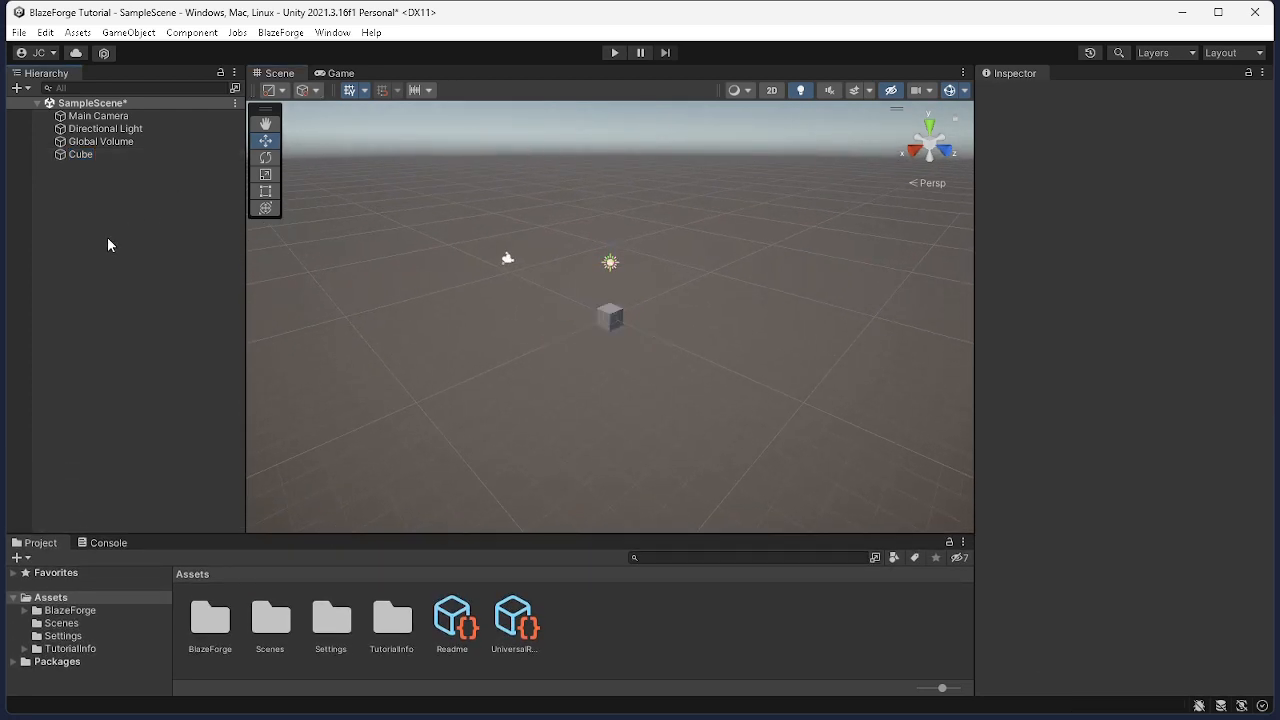
left_click(278, 34)
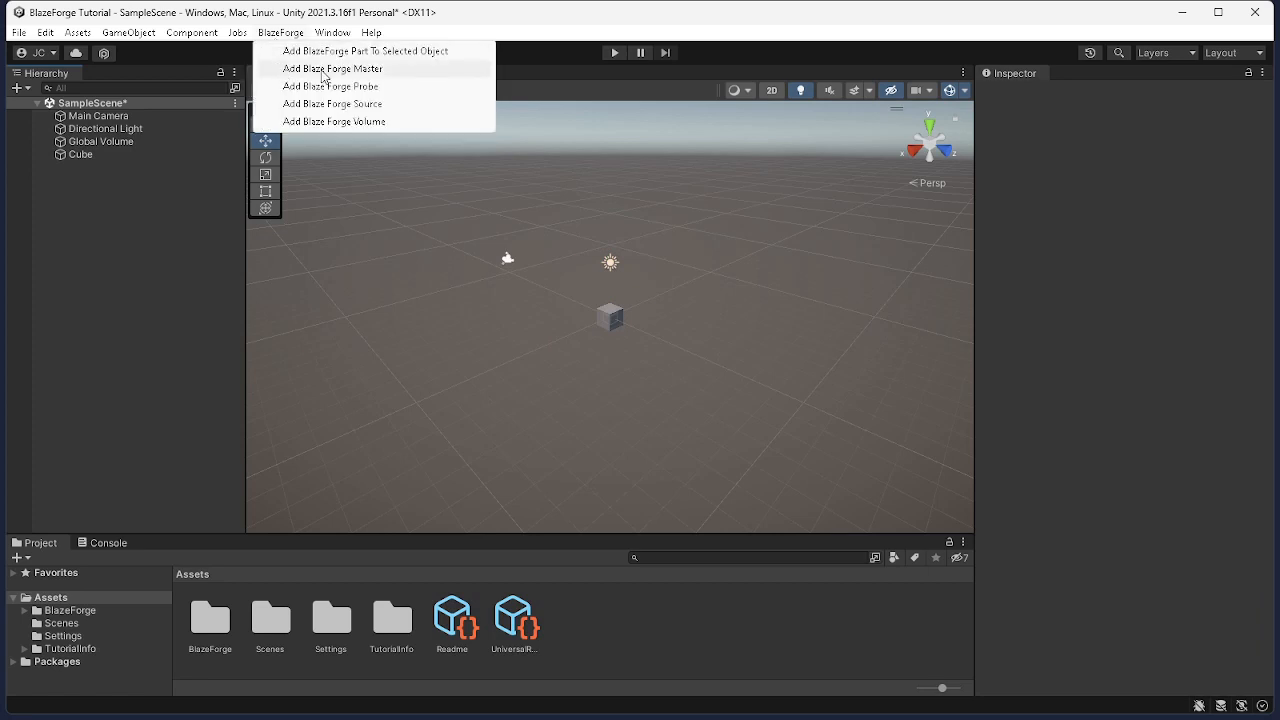
left_click(368, 70)
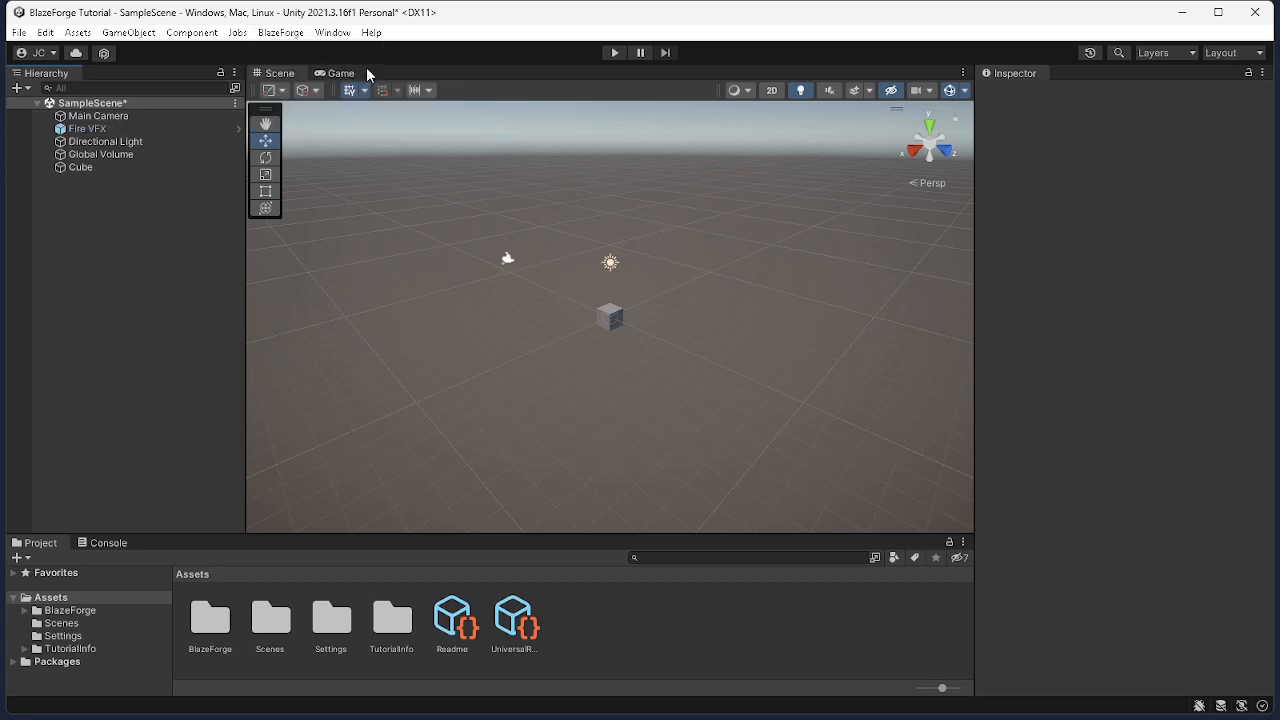
left_click(168, 128)
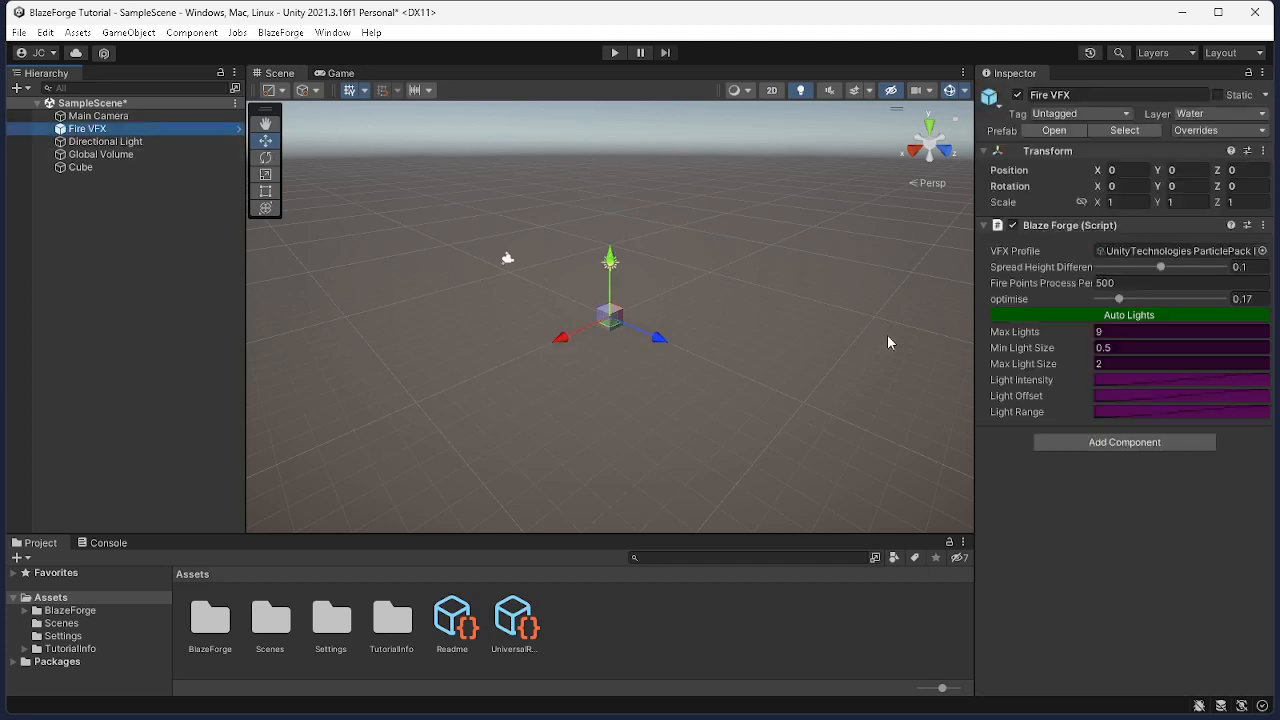
left_click(1162, 252)
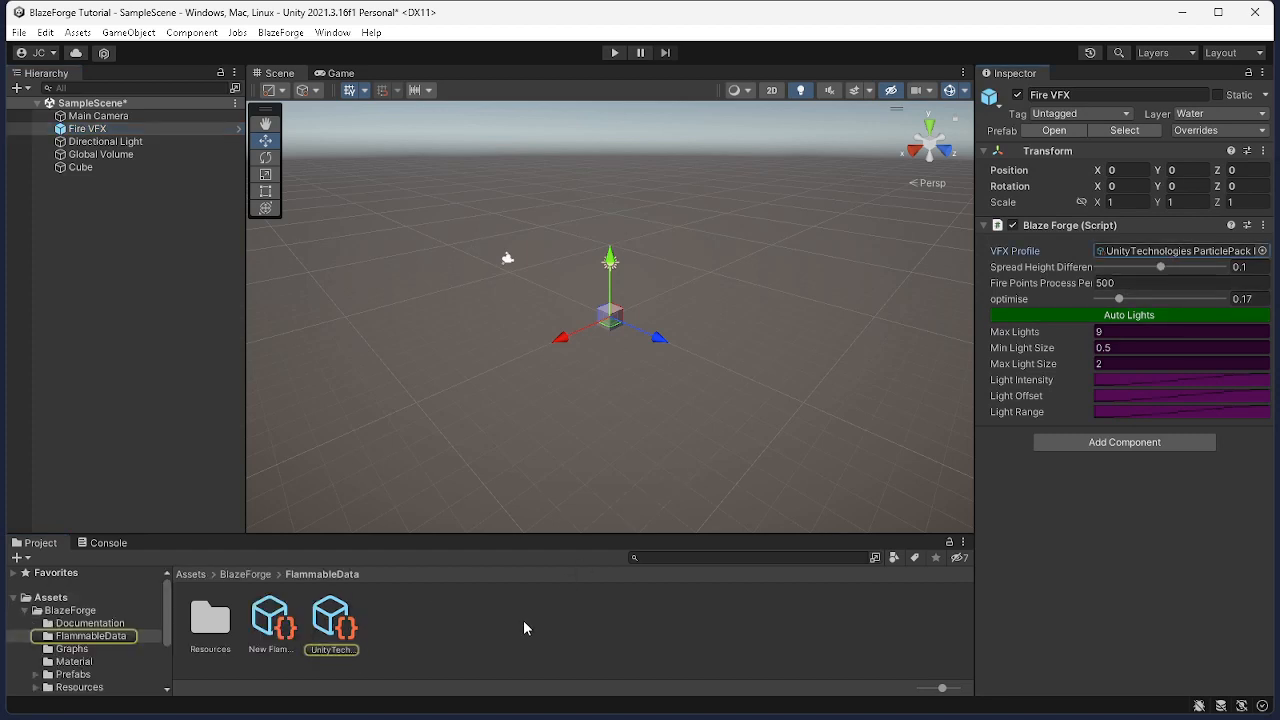
Inspect the settings of the UnityTechnologies ParticlePack Fire Profile asset in the FlammableData folder
right_click(412, 616)
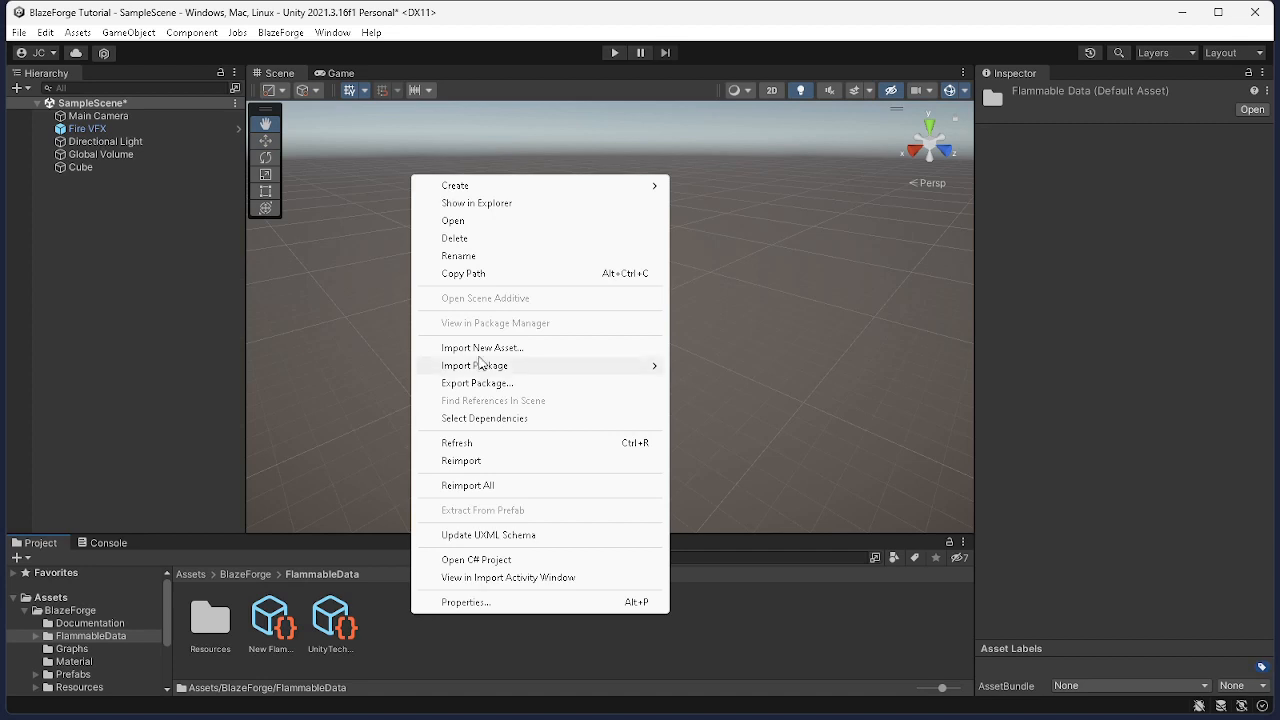
mouse_move(480, 193)
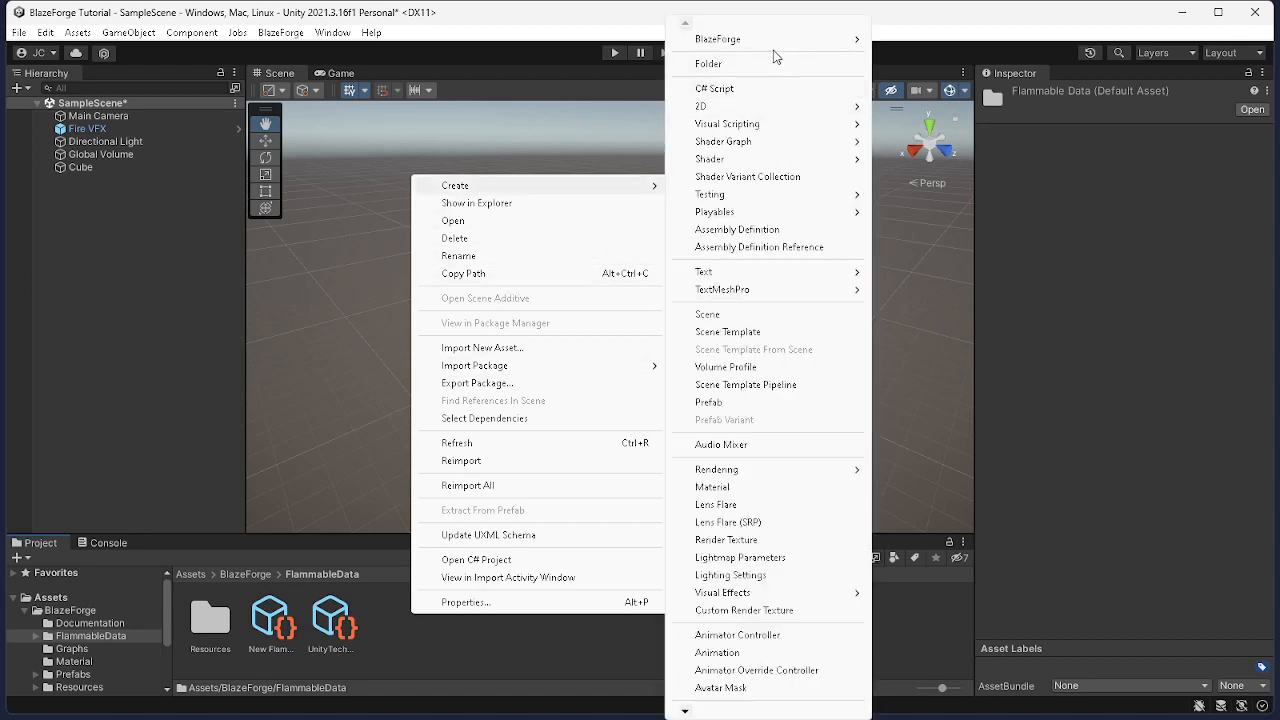
mouse_move(773, 48)
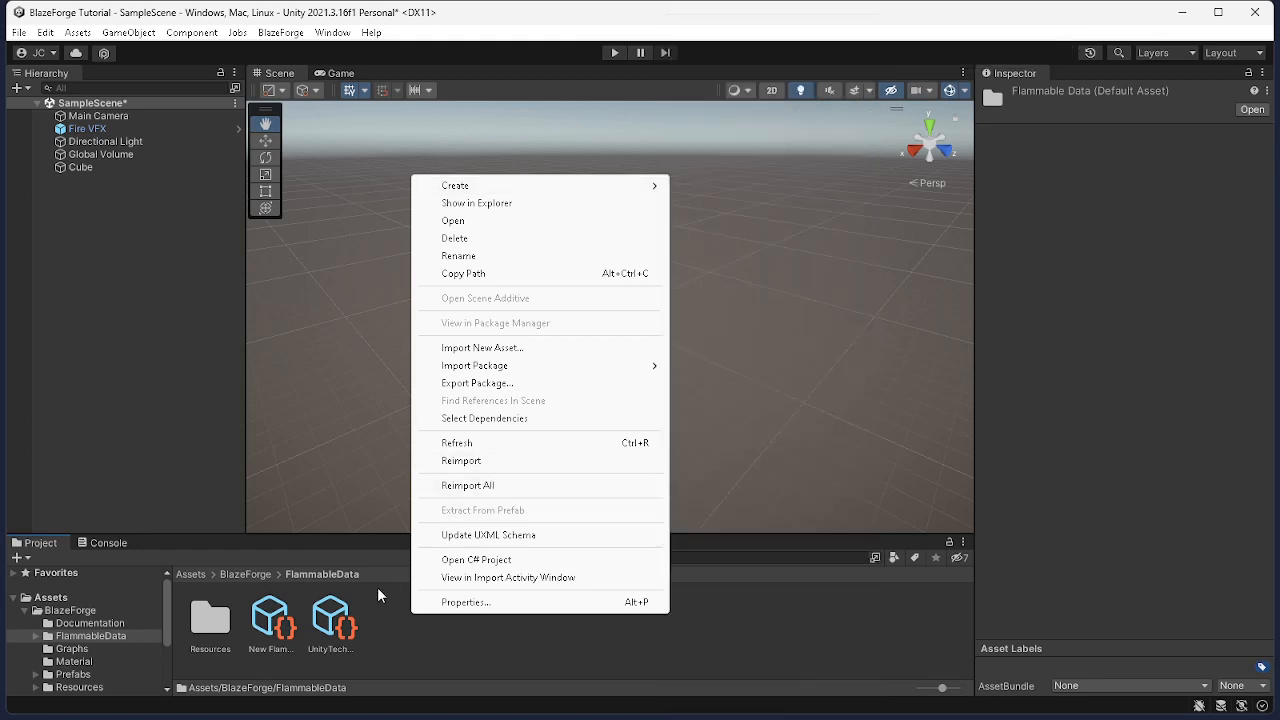
left_click(322, 630)
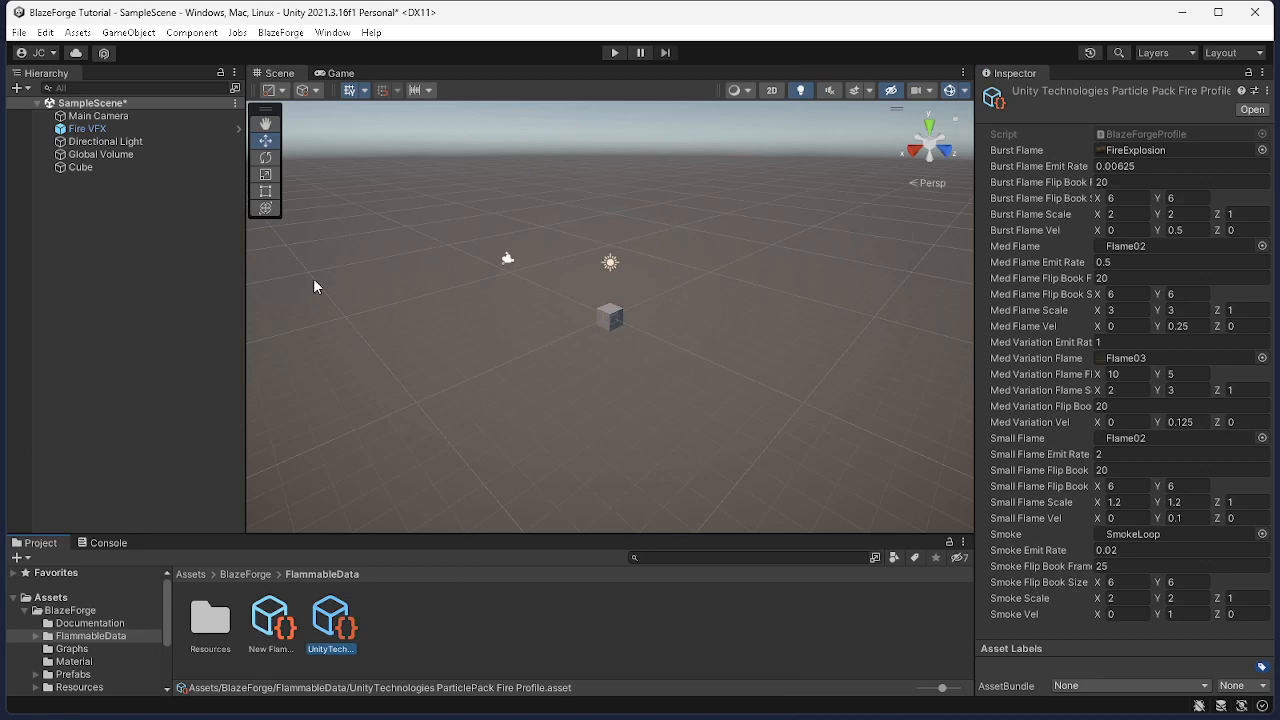
Select Fire VFX and set its Blaze Forge optimise value to about 0.191
left_click(117, 133)
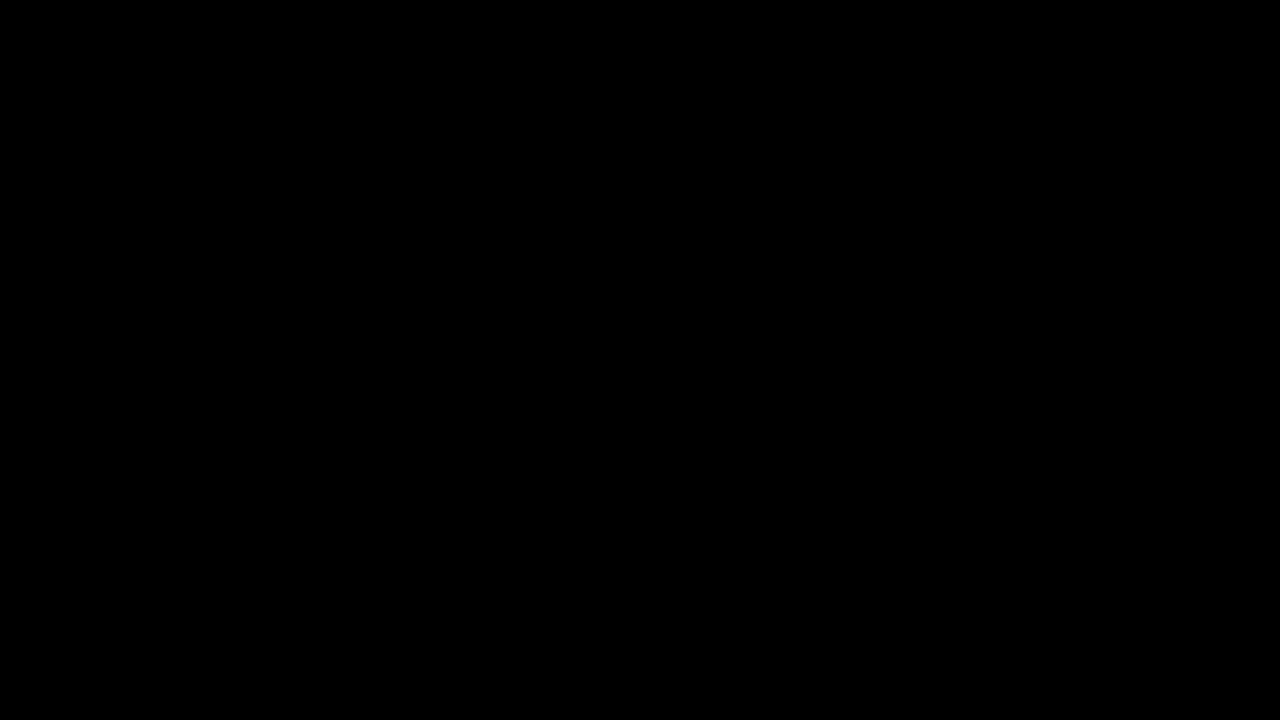
left_click(1248, 267)
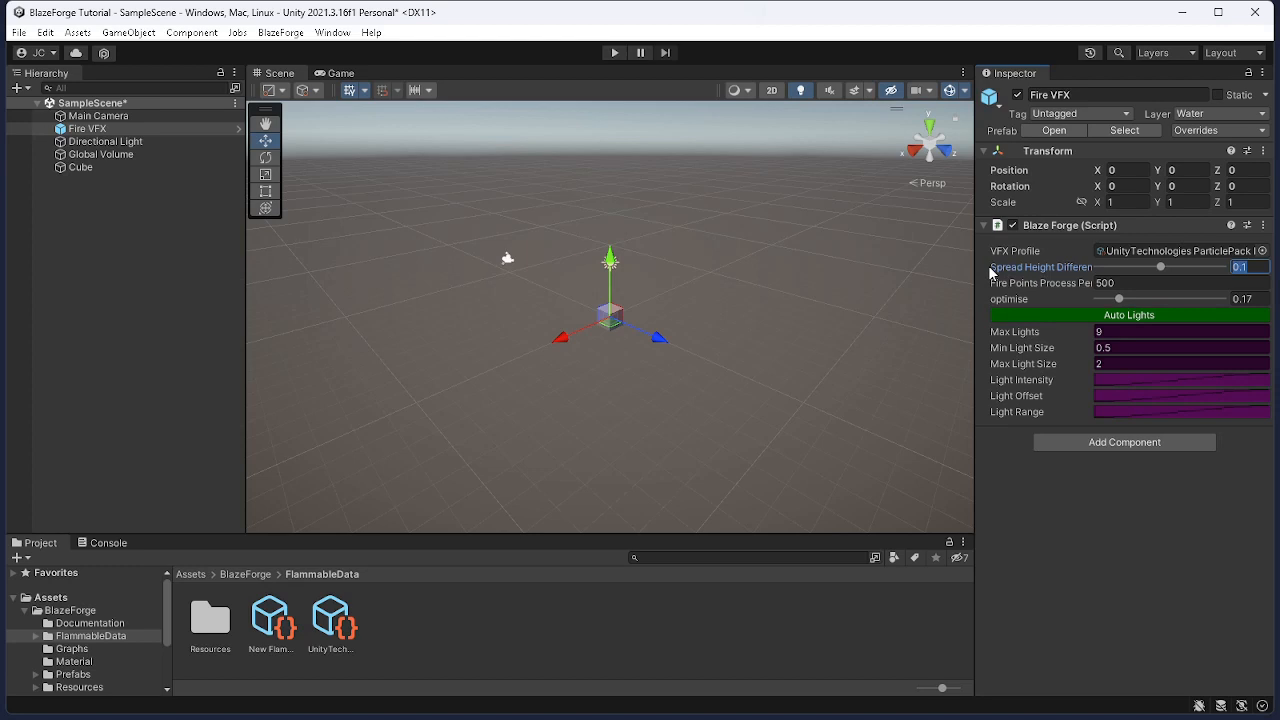
left_click(1124, 281)
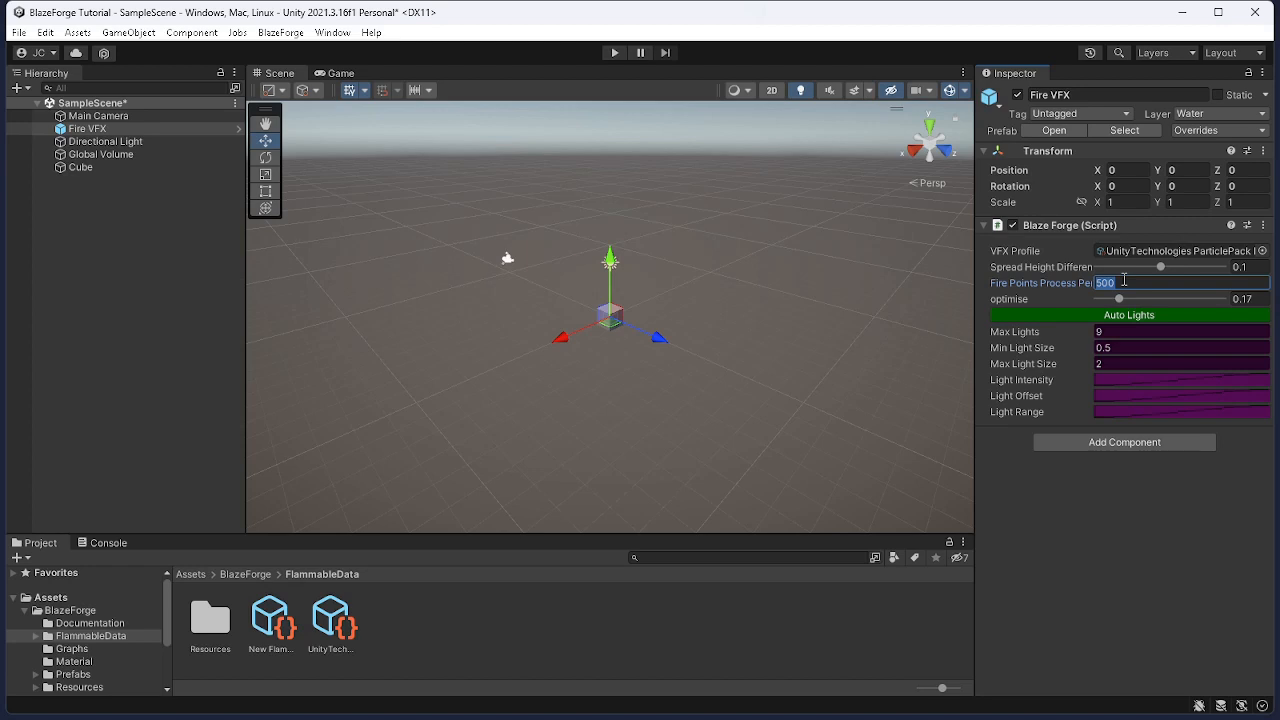
left_click(1241, 298)
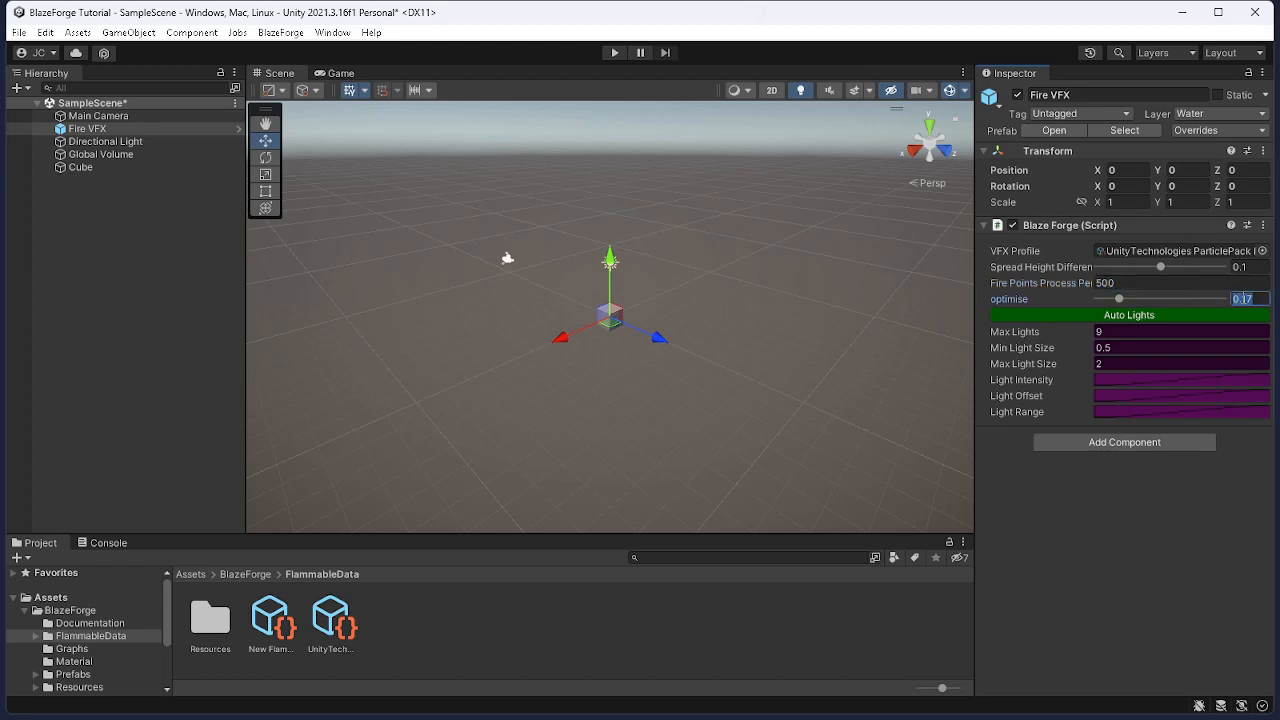
mouse_move(1119, 298)
left_mouse_down()
mouse_move(1224, 300)
mouse_move(1120, 306)
left_mouse_up()
left_click(1115, 316)
left_click_drag(974, 445, 932, 444)
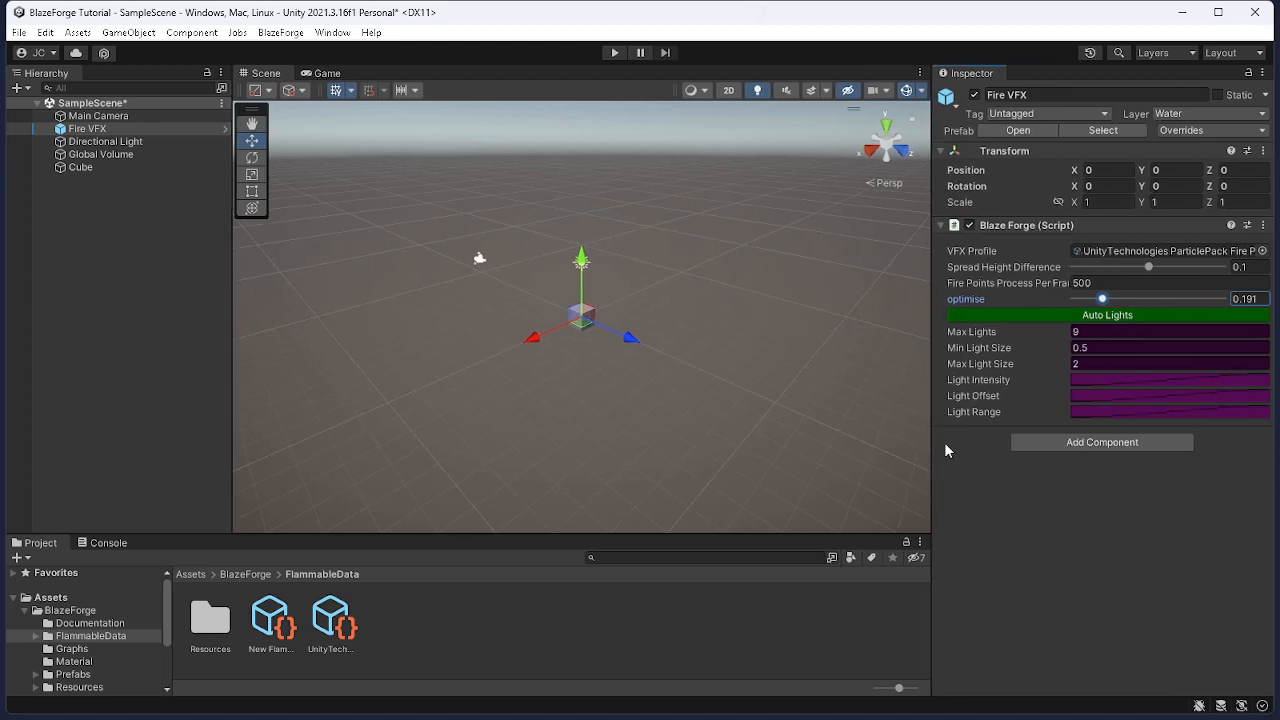
Examine the Light Intensity, Light Offset and Light Range curves of the Fire VFX Blaze Forge component
left_click(1089, 384)
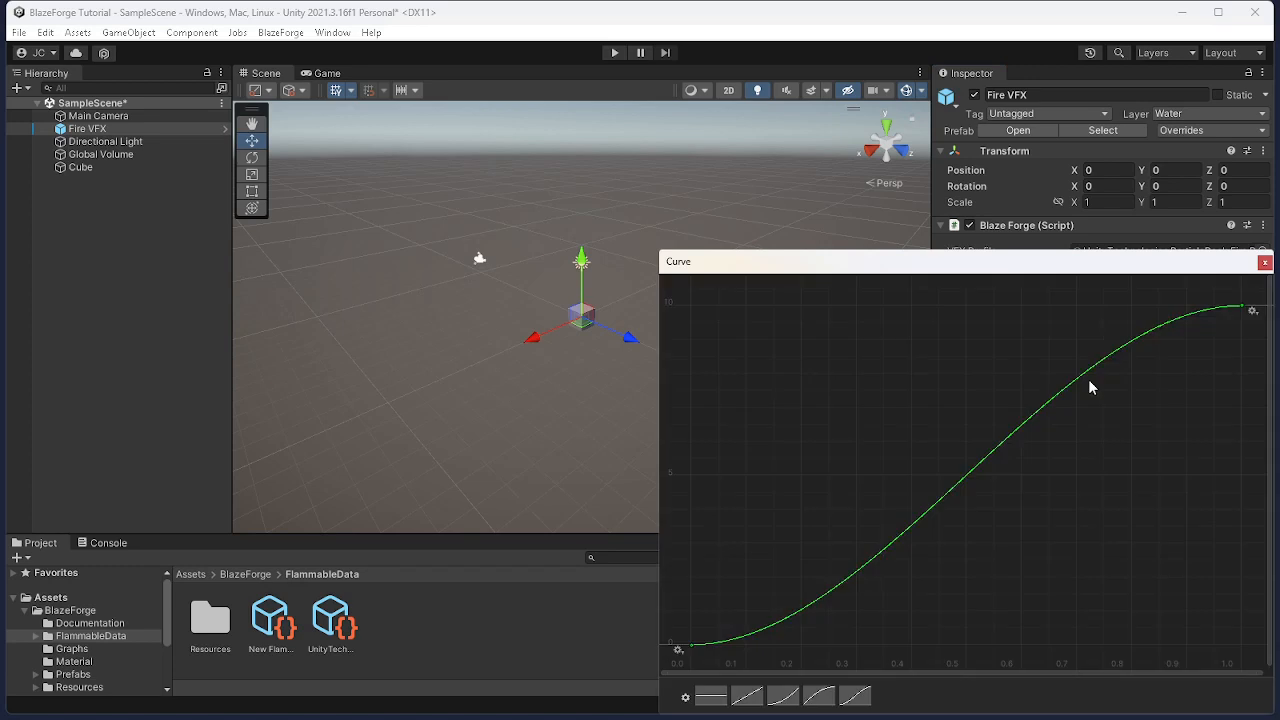
left_click(1265, 262)
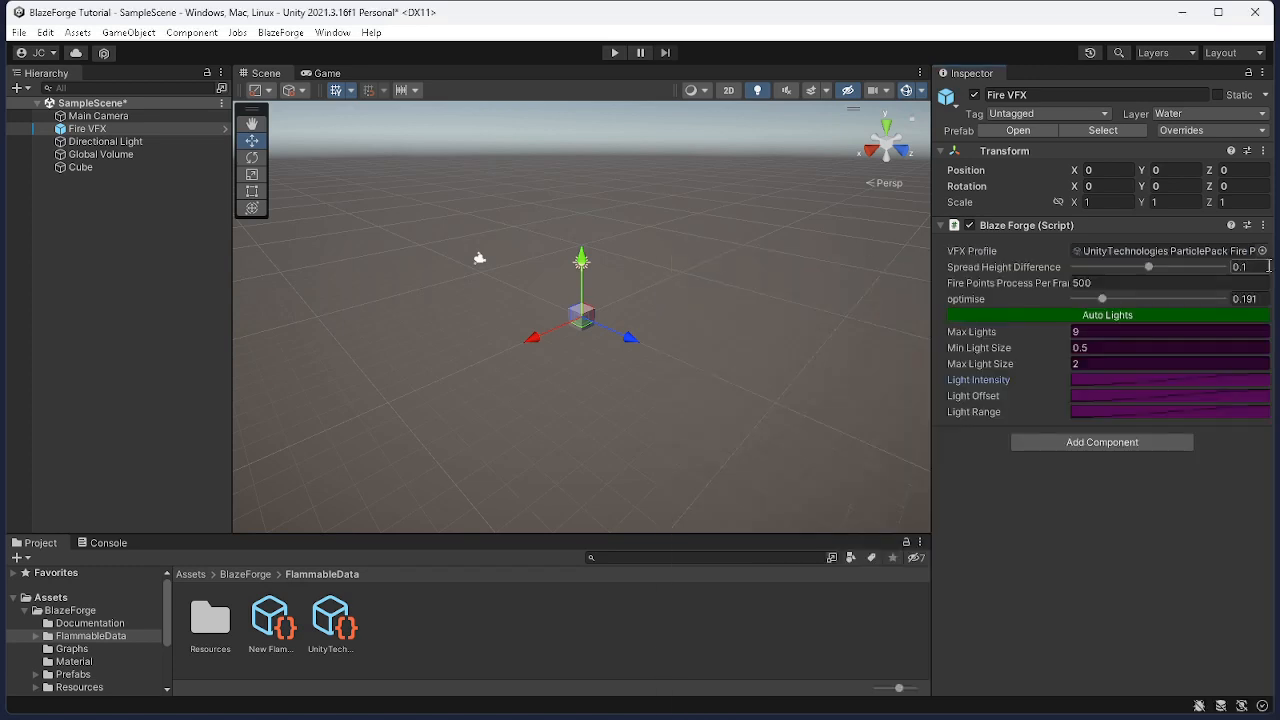
left_click(1121, 398)
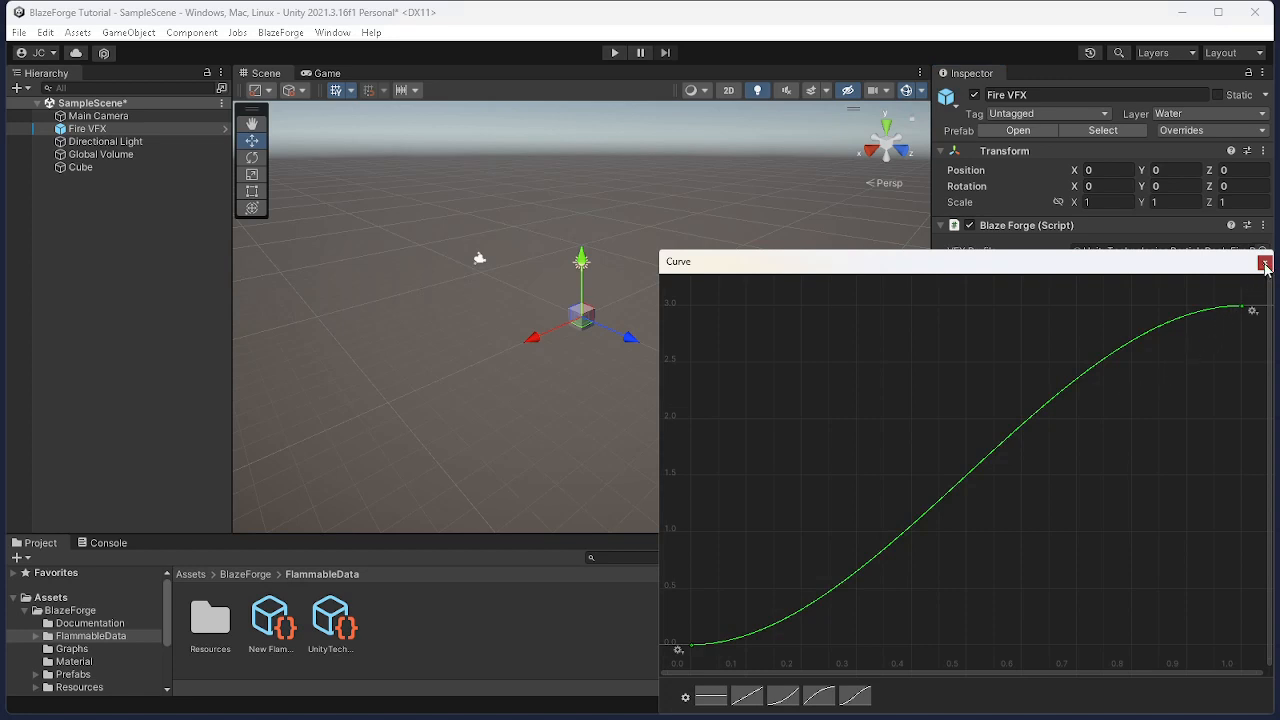
left_click(1265, 263)
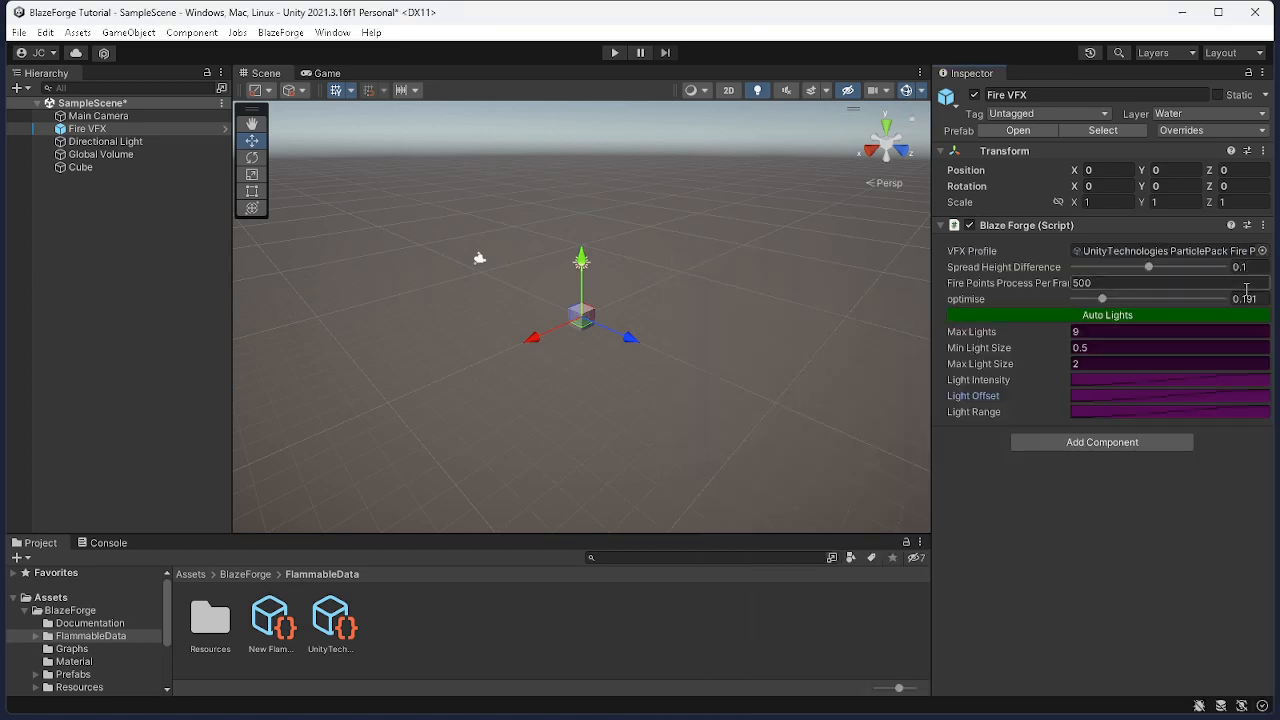
left_click(1134, 414)
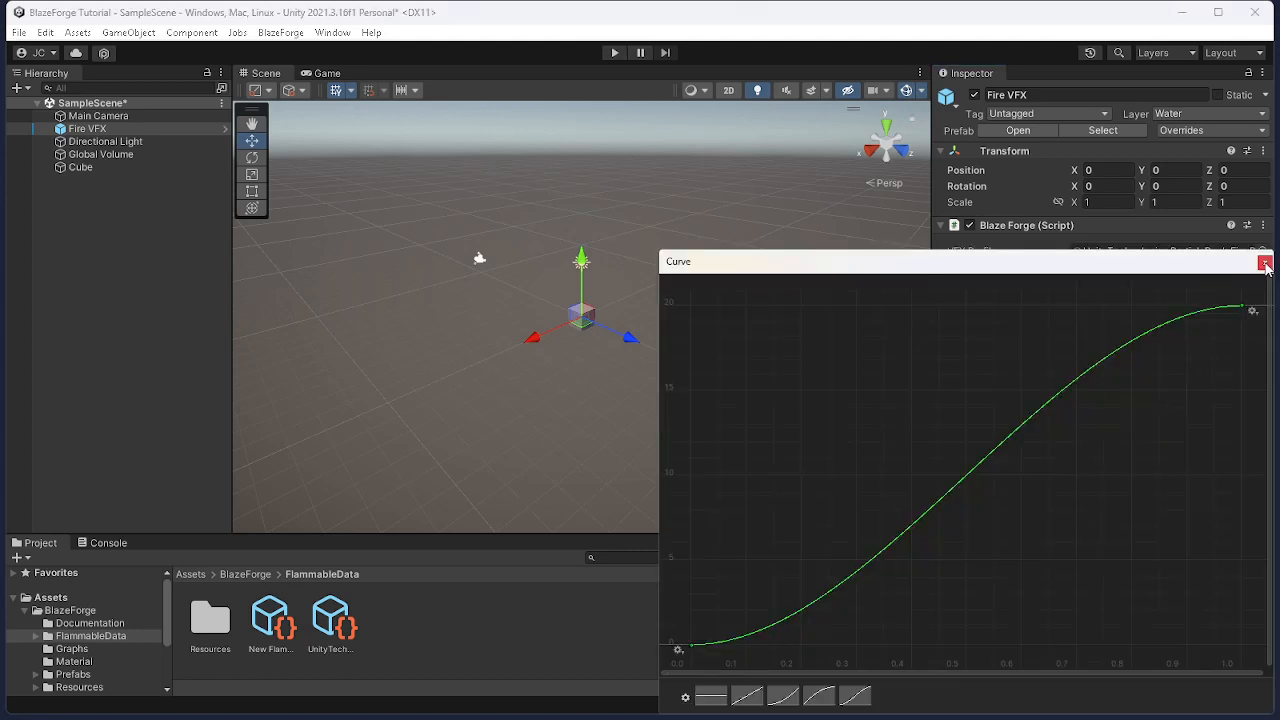
left_click(1265, 263)
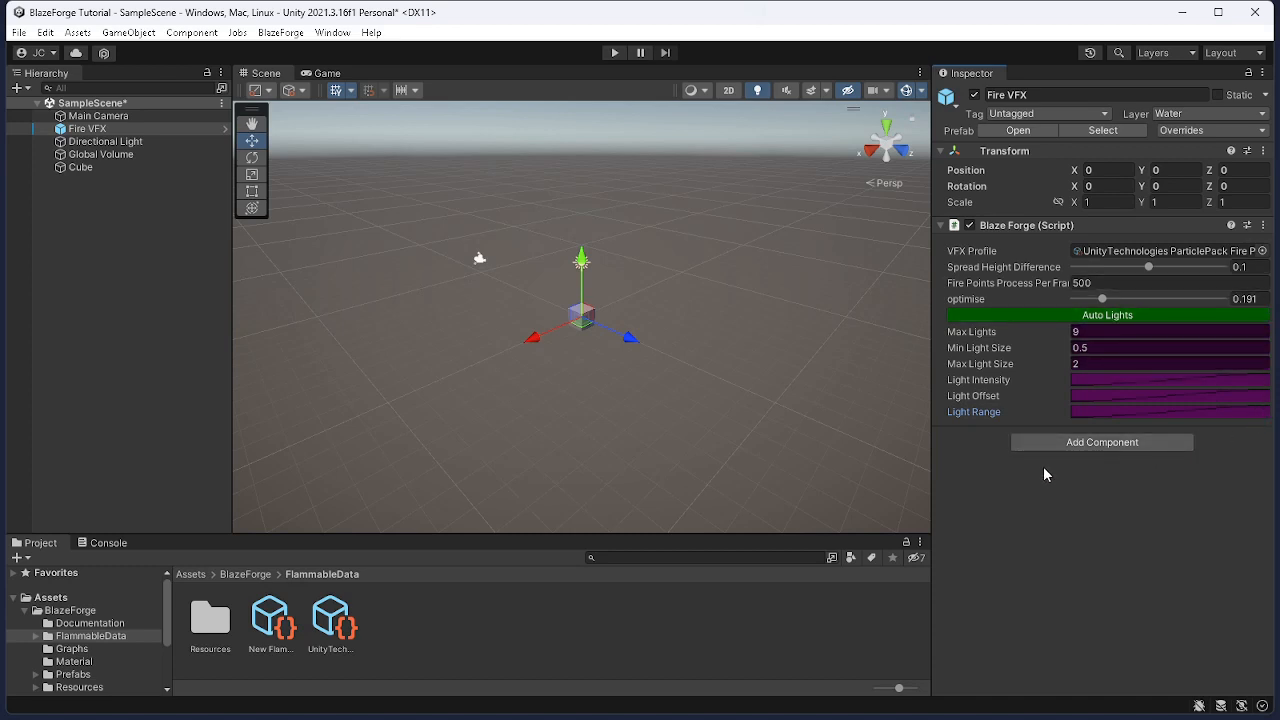
Add a BlazeForge Part to the selected cube
left_click(84, 169)
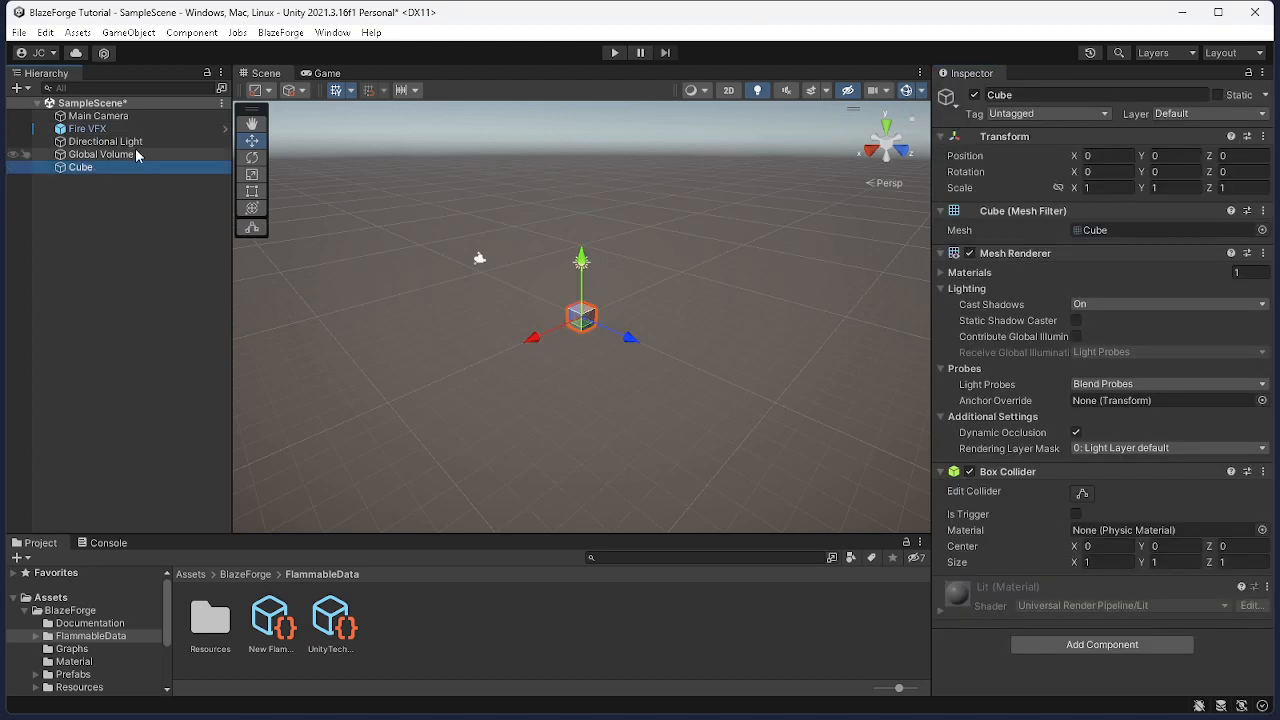
left_click(281, 36)
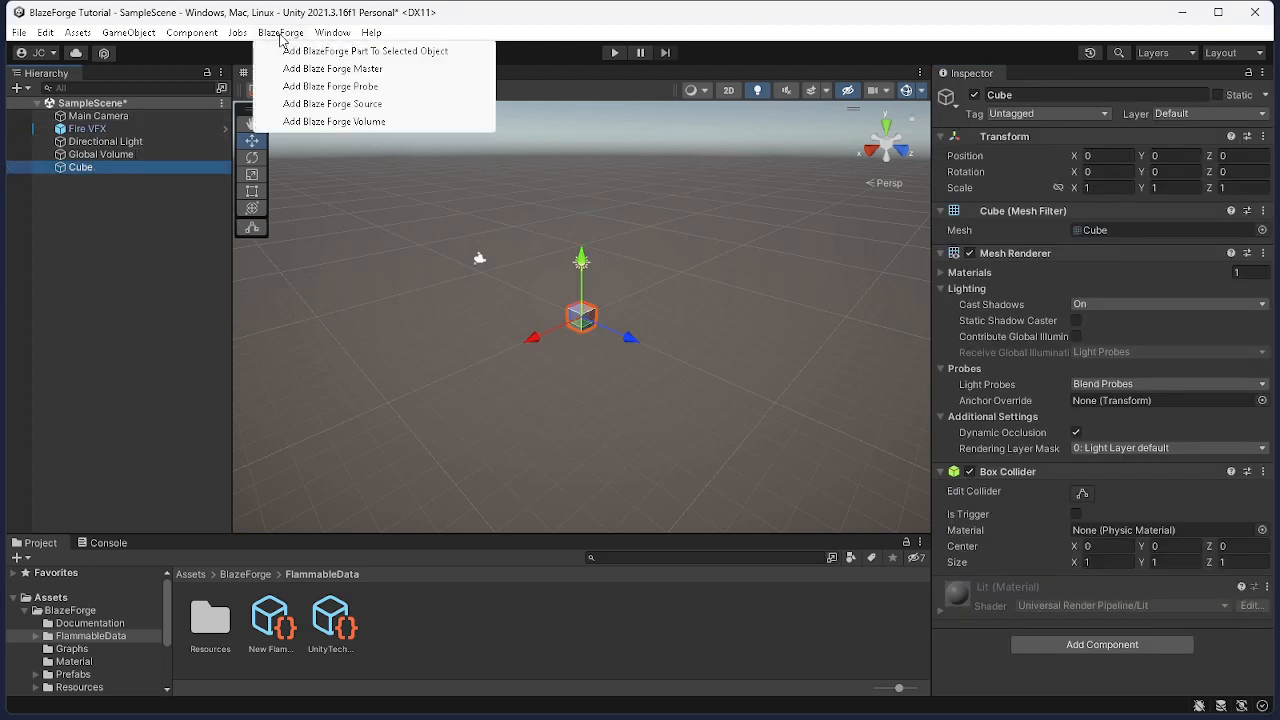
left_click(320, 51)
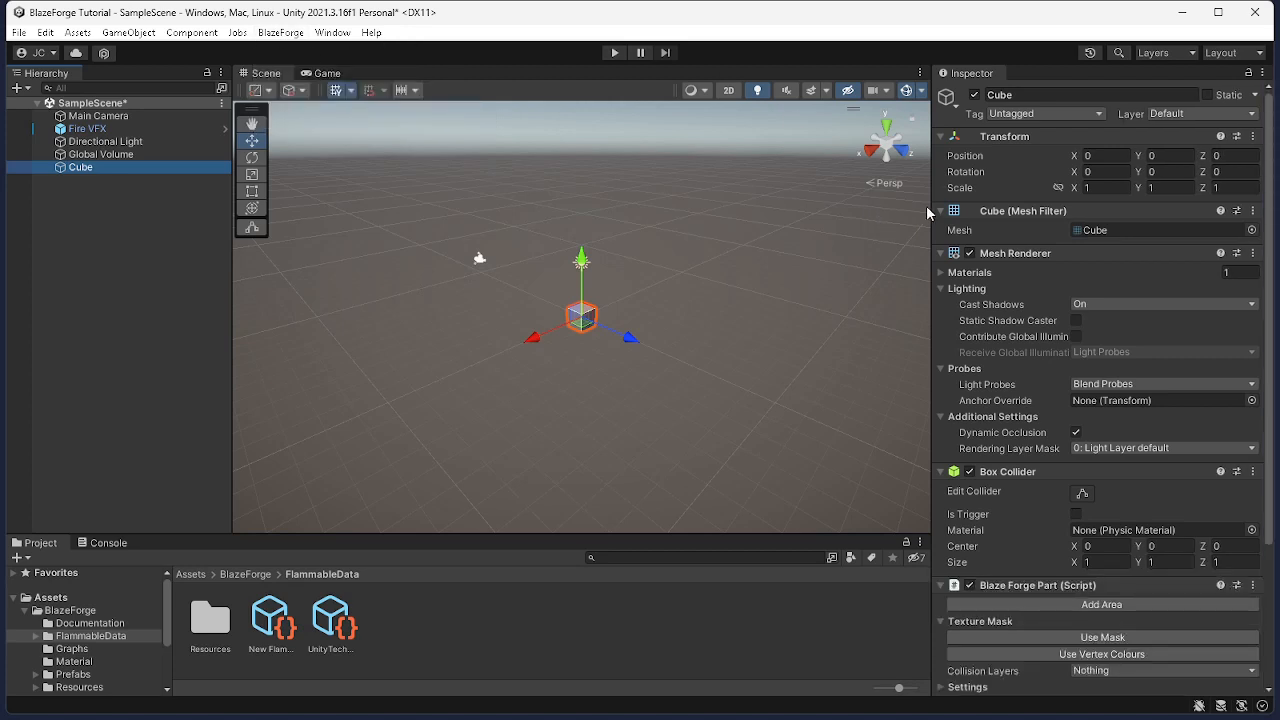
left_click(941, 256)
left_click(941, 254)
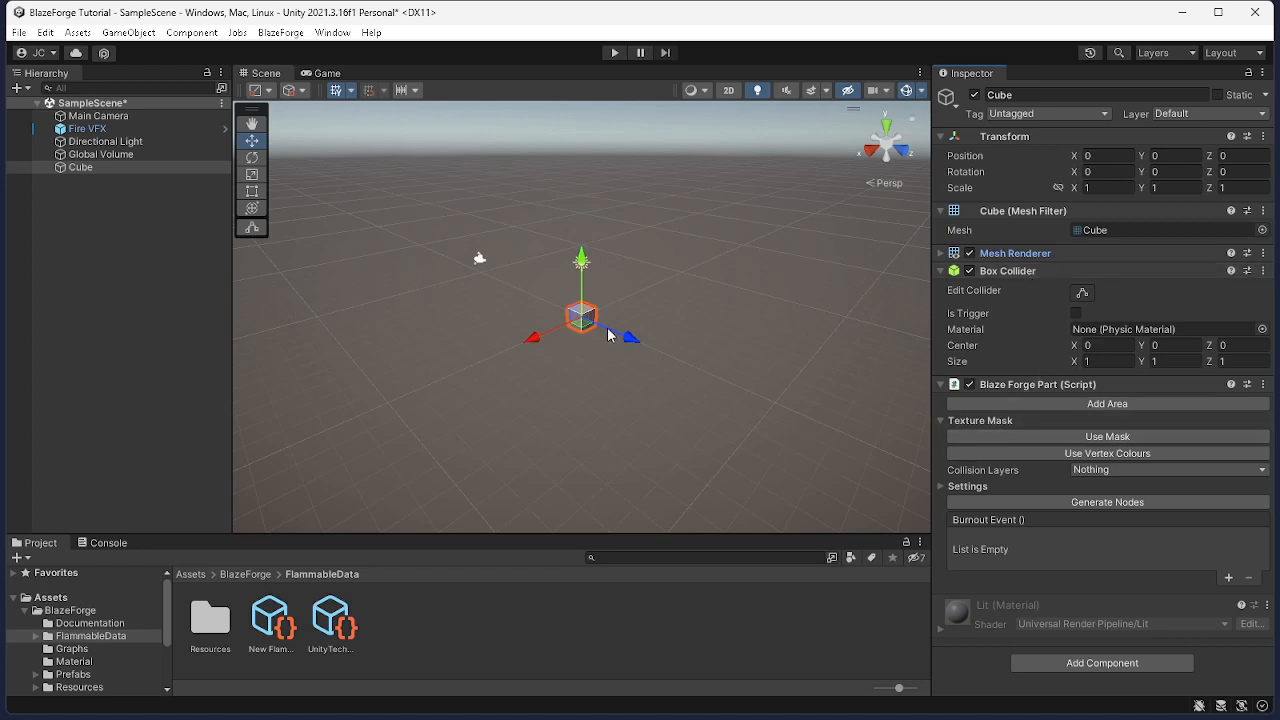
Expand the cube's BlazeForge Part settings and generate its fire nodes
scroll(578, 312, "up", 4)
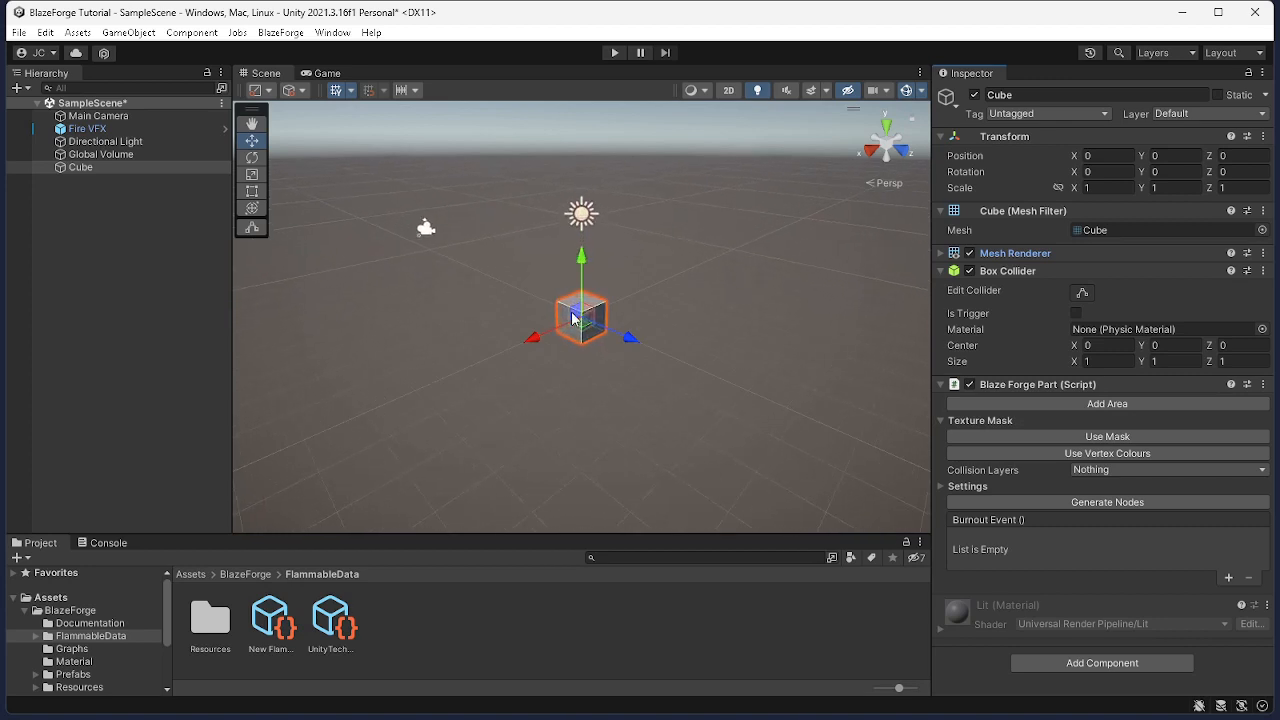
scroll(572, 318, "up", 5)
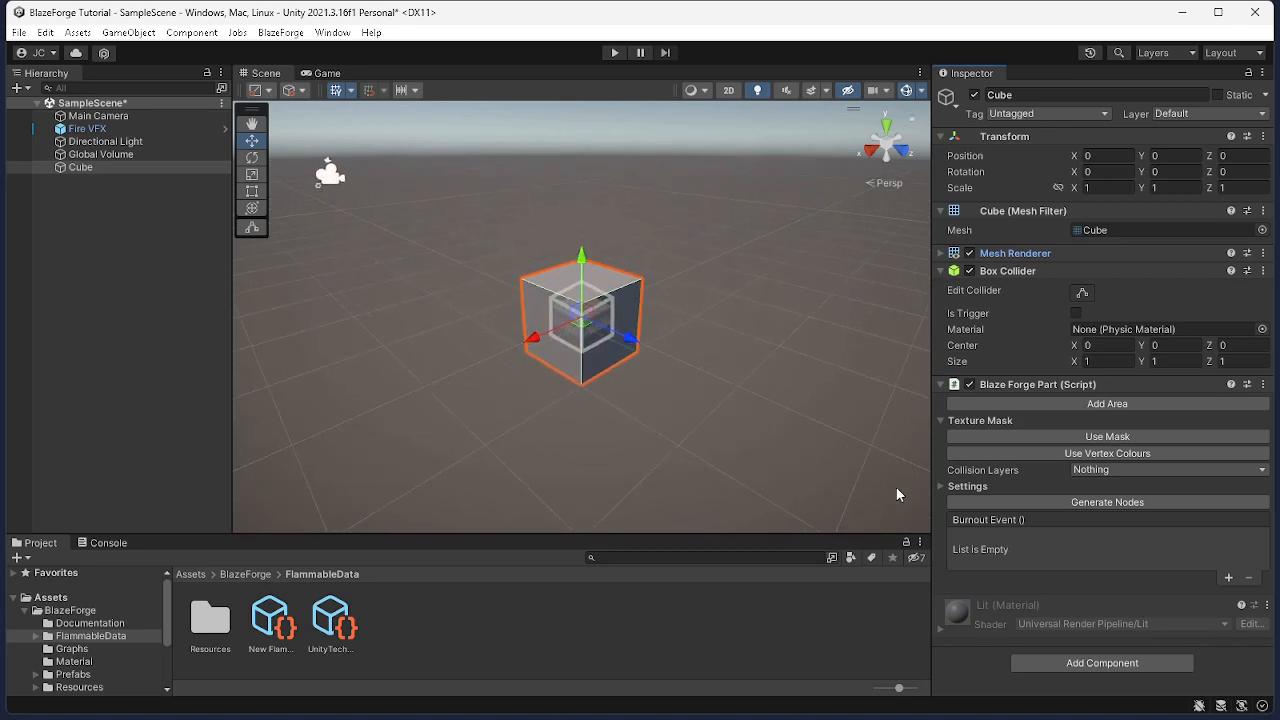
left_click(941, 487)
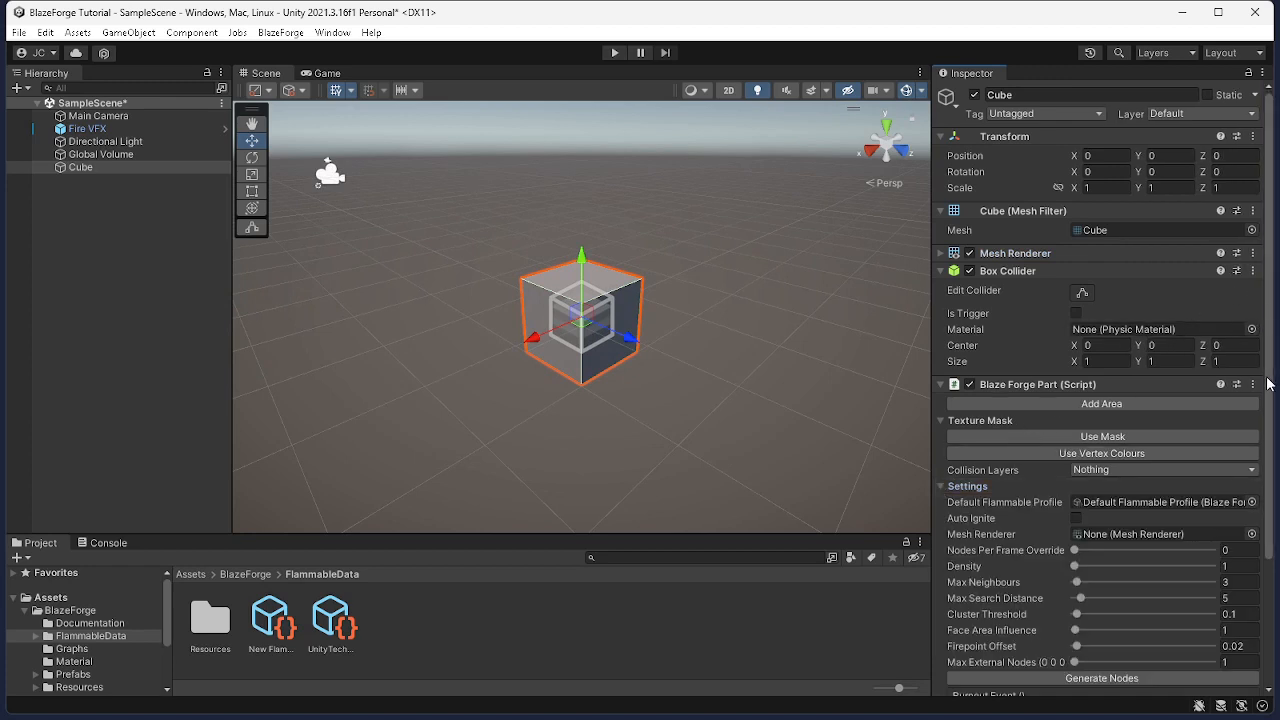
scroll(1268, 400, "down", 3)
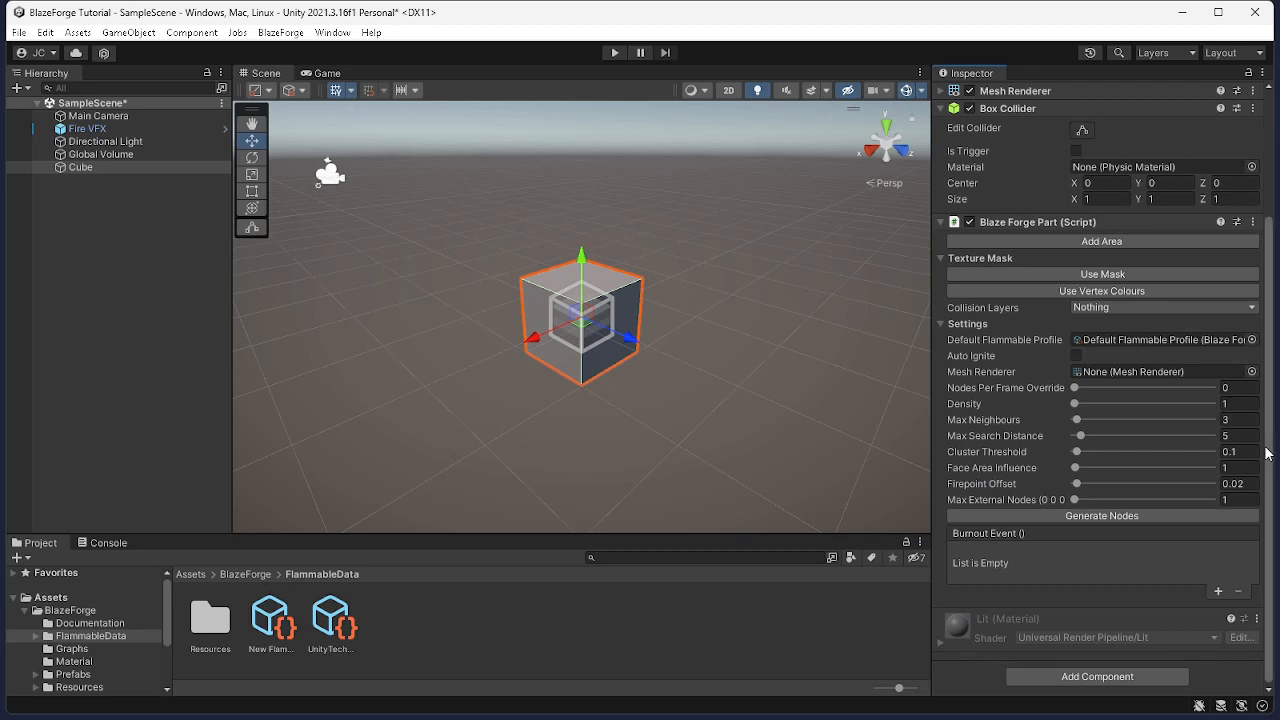
left_click(970, 108)
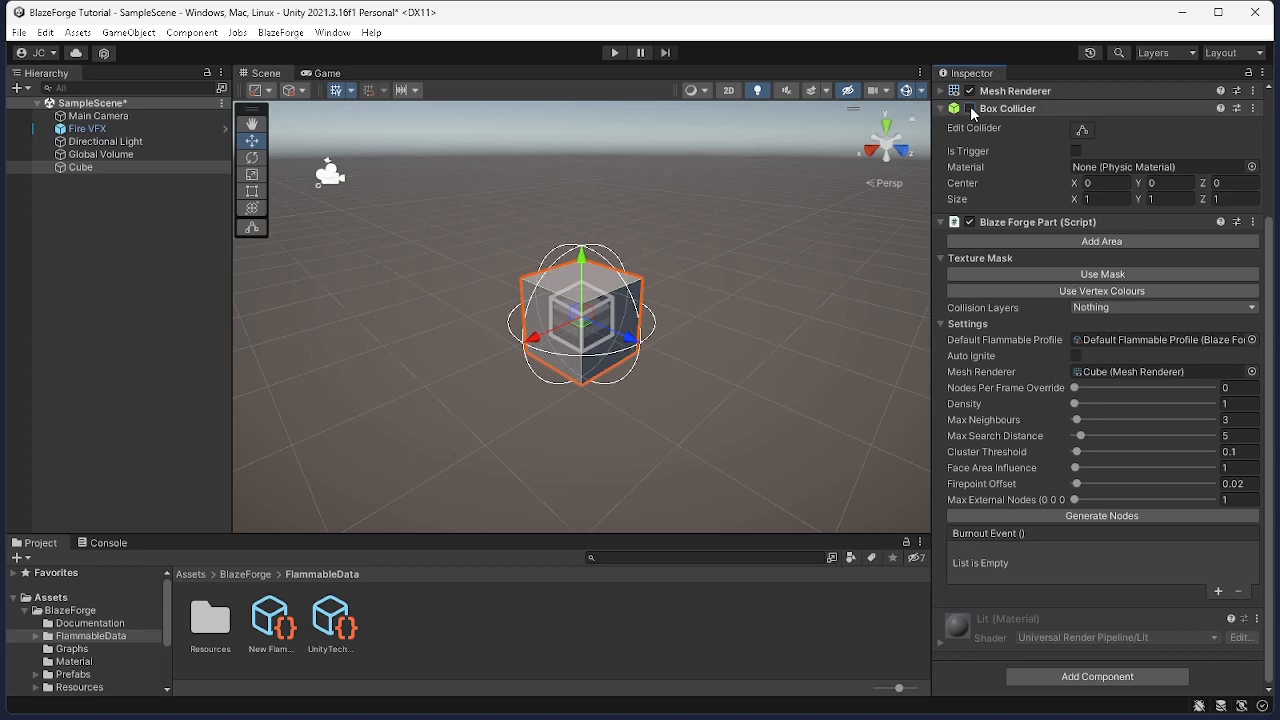
left_click(970, 108)
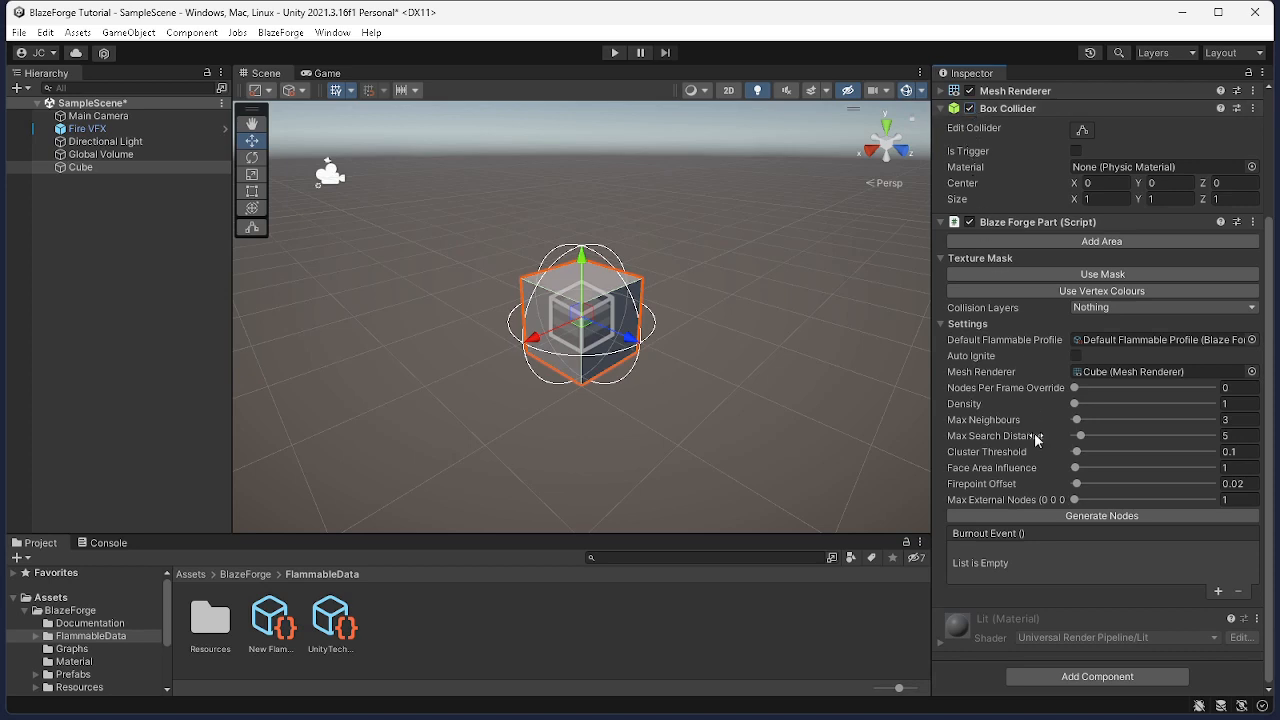
left_click(1093, 516)
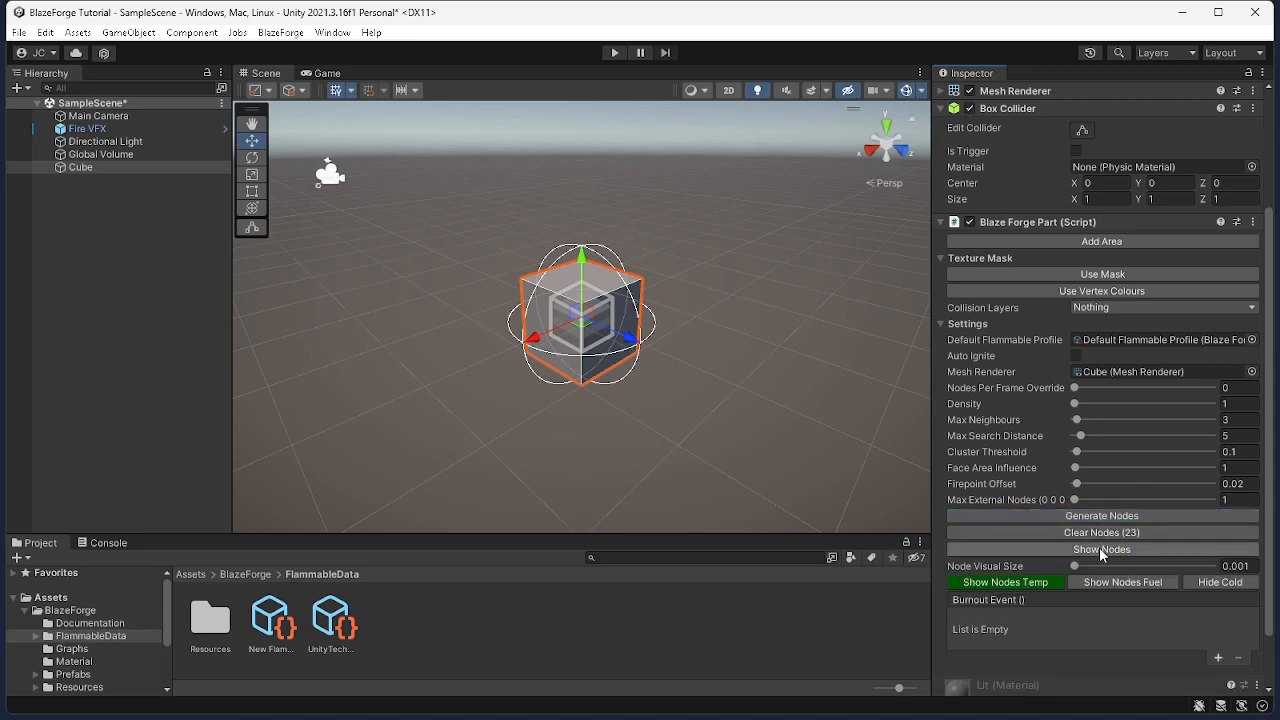
Show the generated nodes and set the node visual size to about 0.123
left_click(1103, 550)
left_click_drag(1074, 569, 1091, 567)
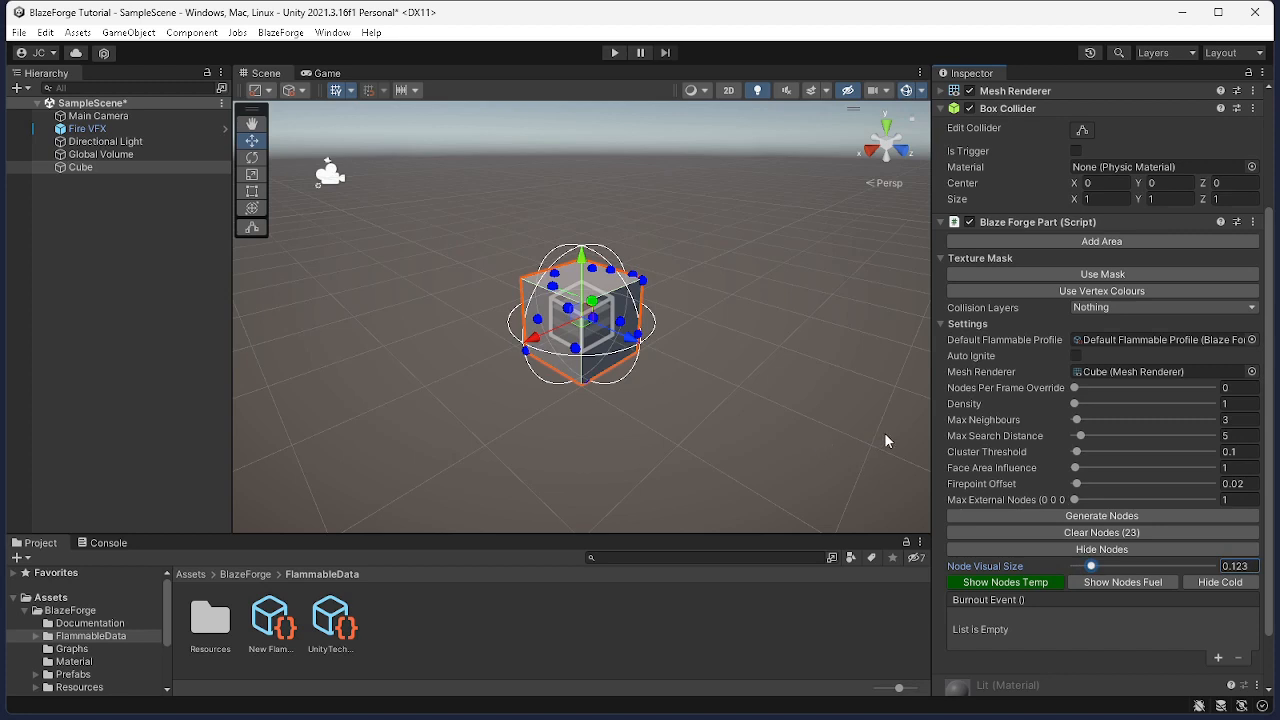
Enable Auto Ignite on the cube's BlazeForge Part and enter Play mode
left_click(1078, 358)
left_click(615, 53)
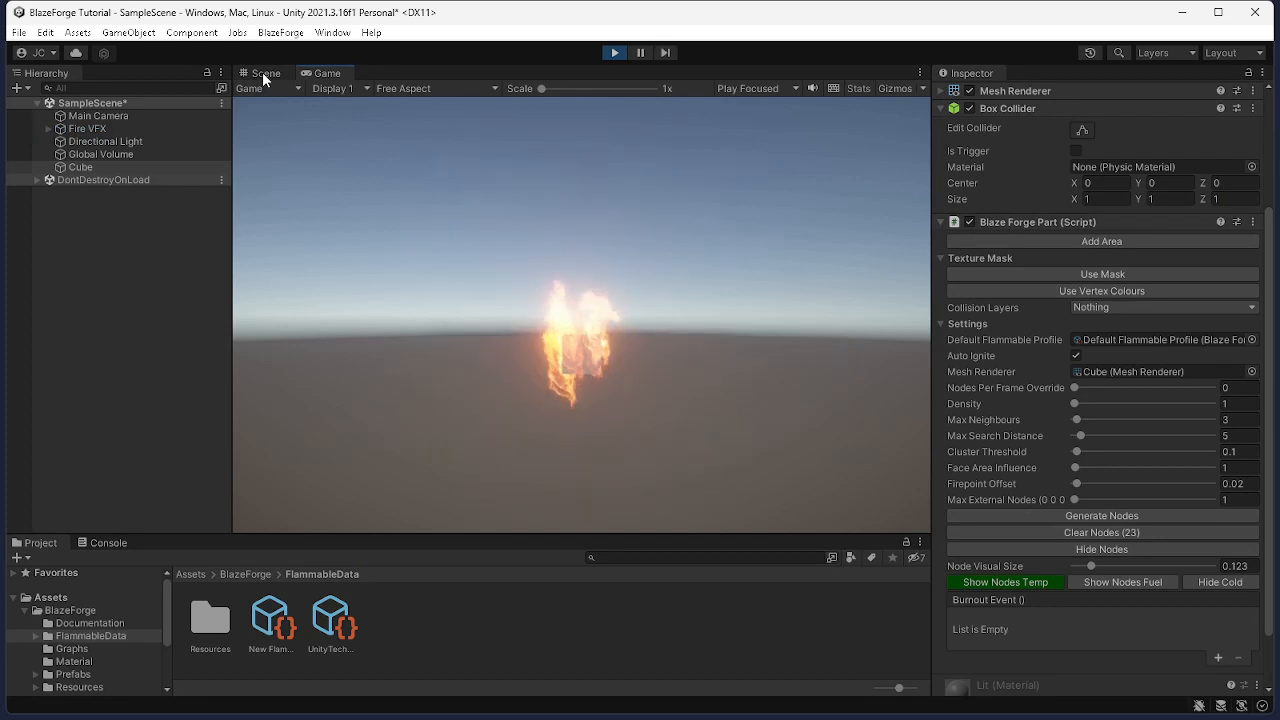
Watch the burning cube in the scene view with gizmos toggled, then exit Play mode
left_click(262, 73)
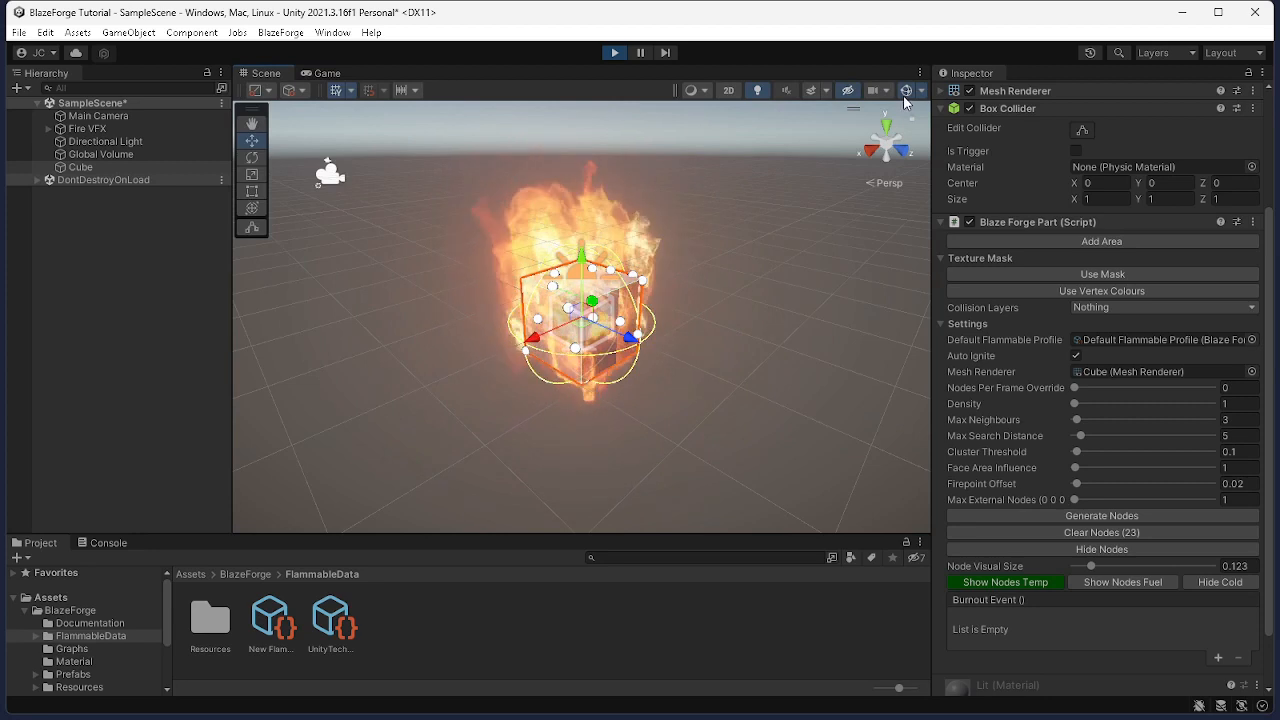
left_click(906, 95)
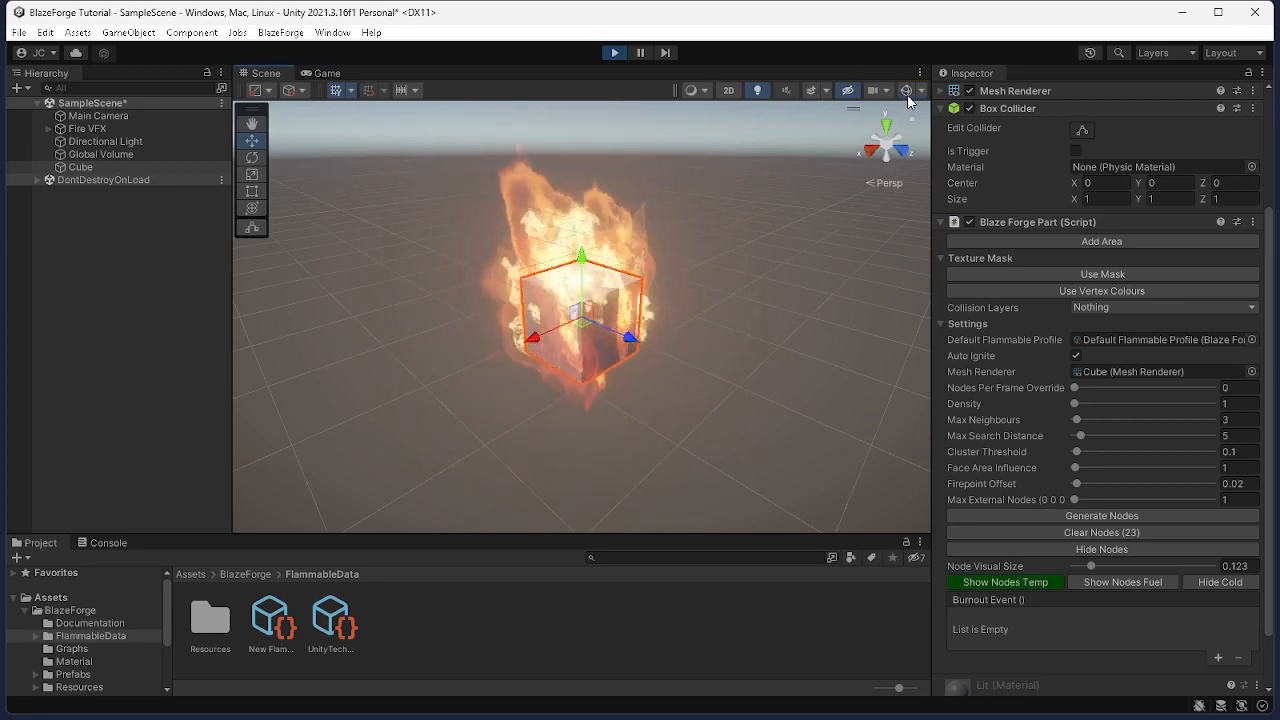
left_click(906, 92)
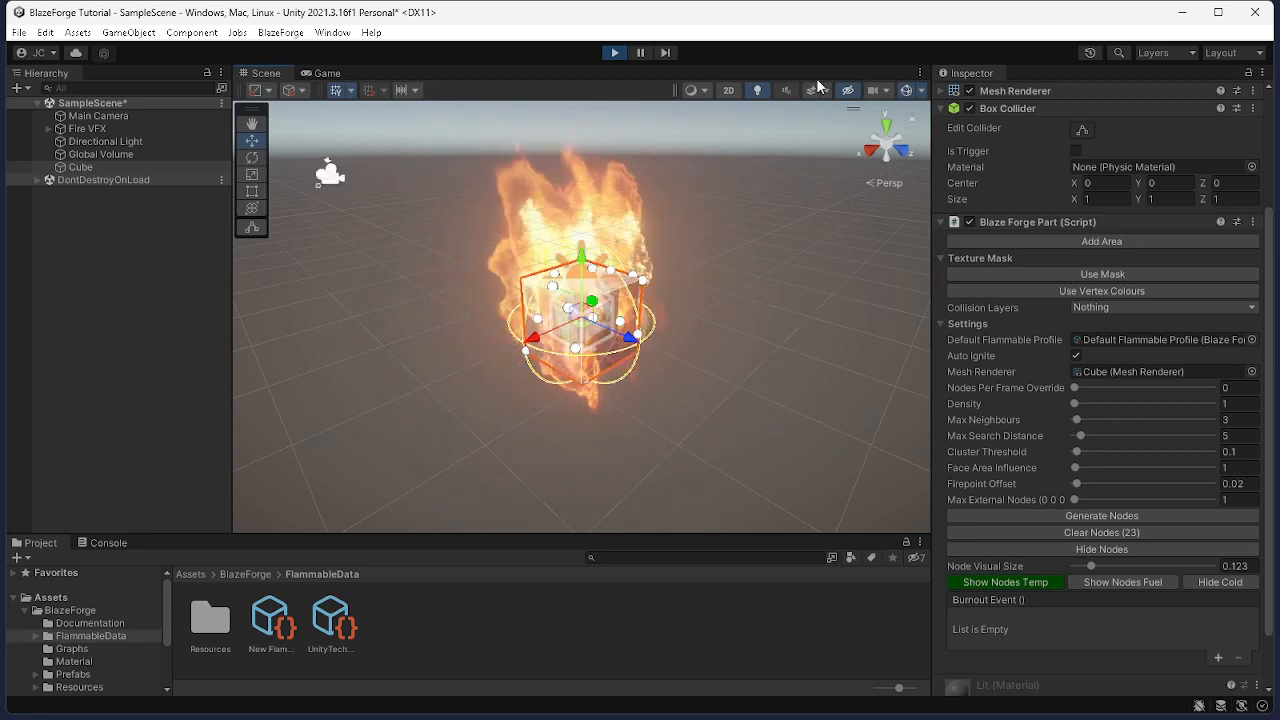
left_click(615, 53)
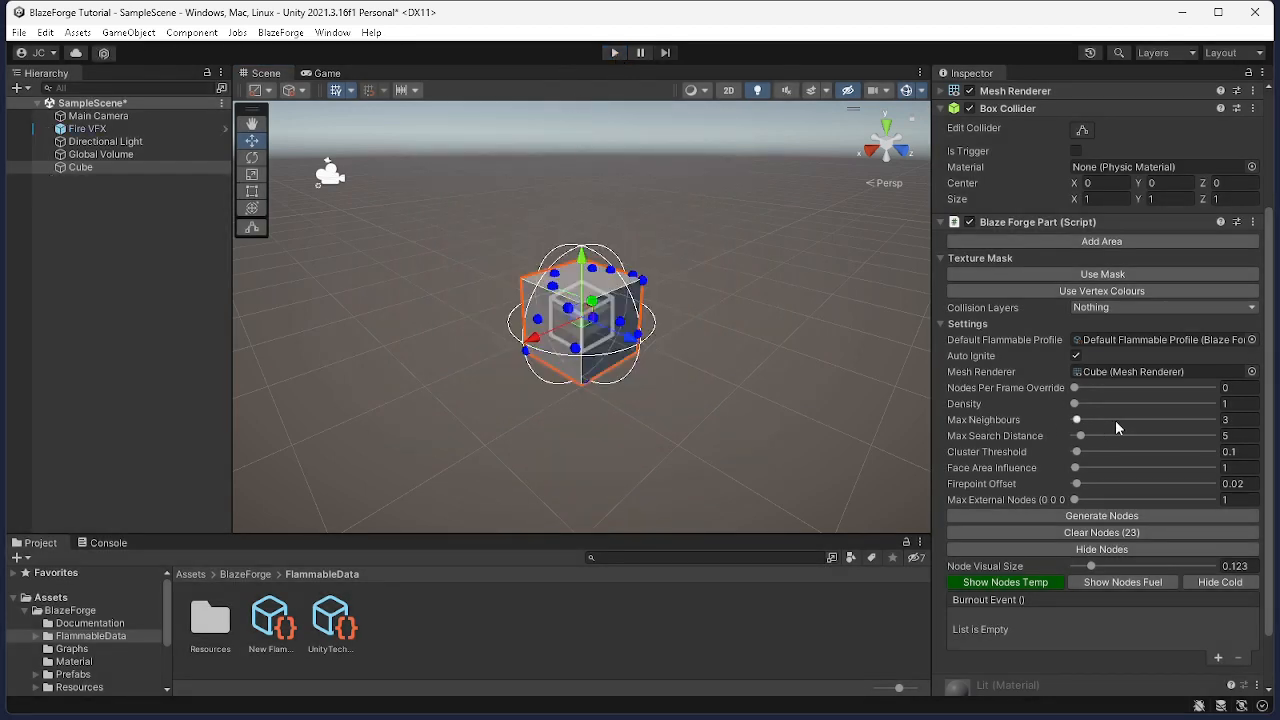
Set the cube's Face Area Influence to 8.4 and clear its generated nodes
left_click(1228, 404)
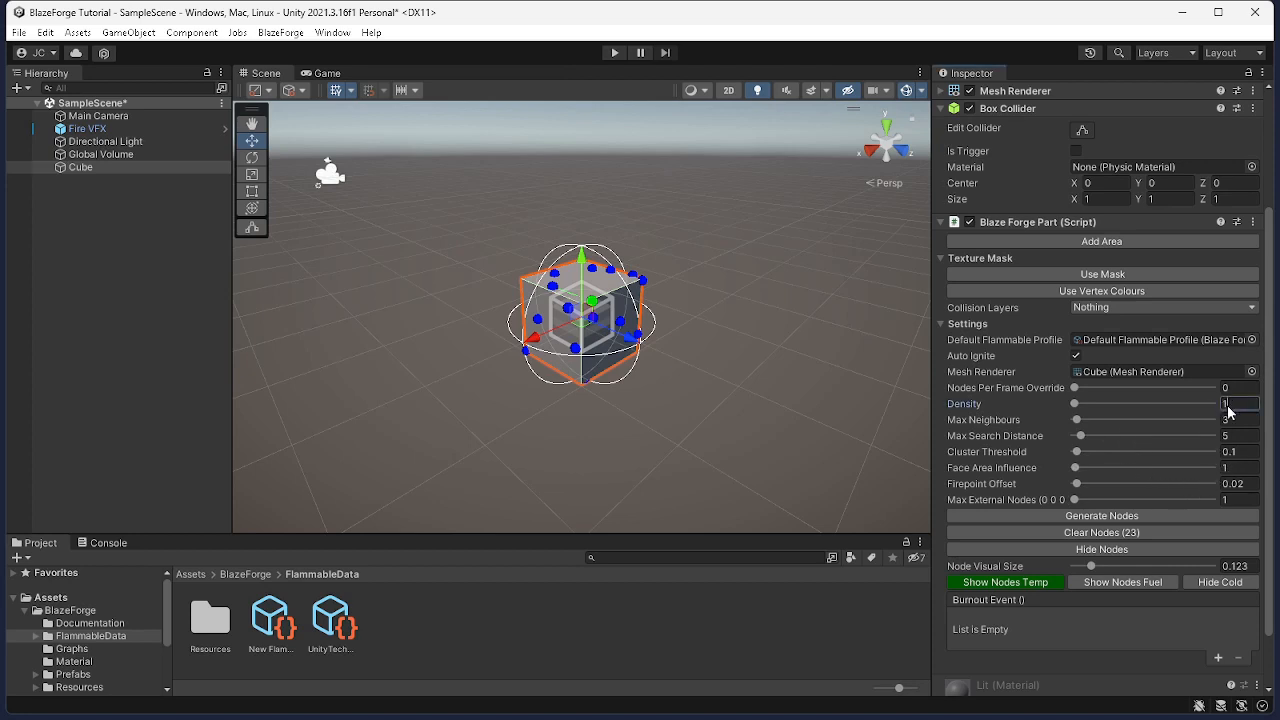
left_click(1238, 467)
left_click(1085, 469)
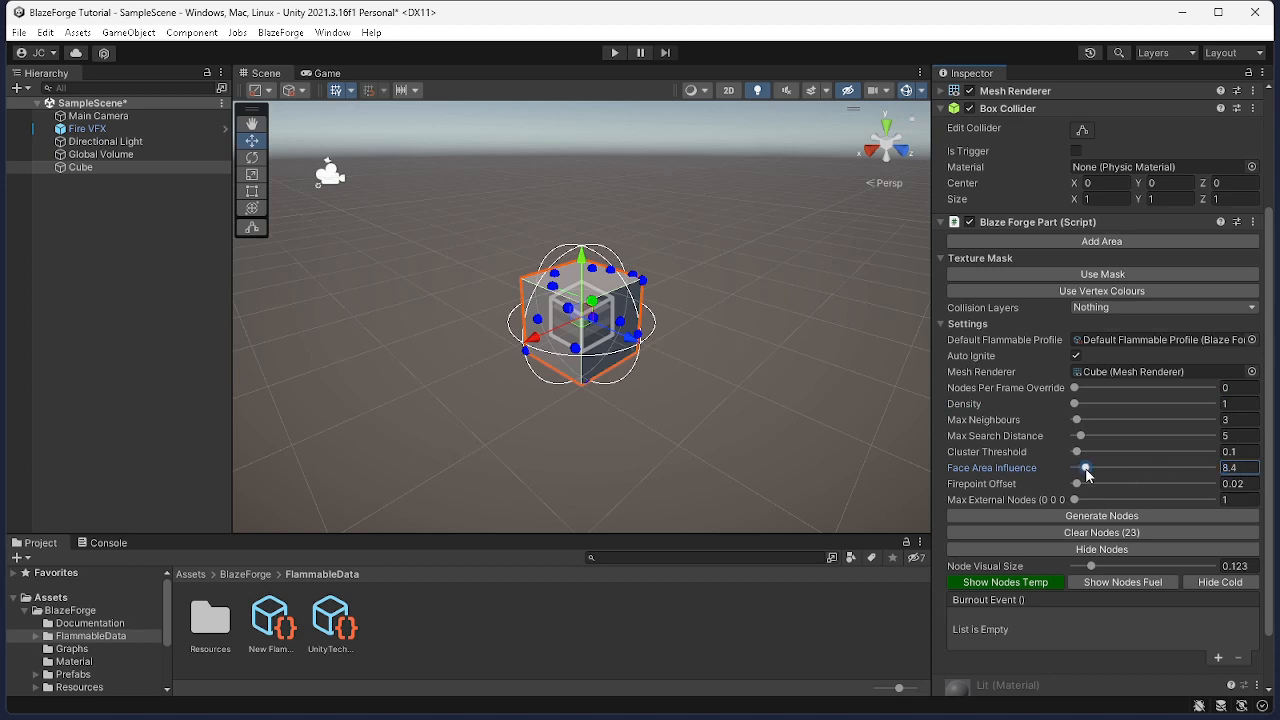
left_click(1085, 532)
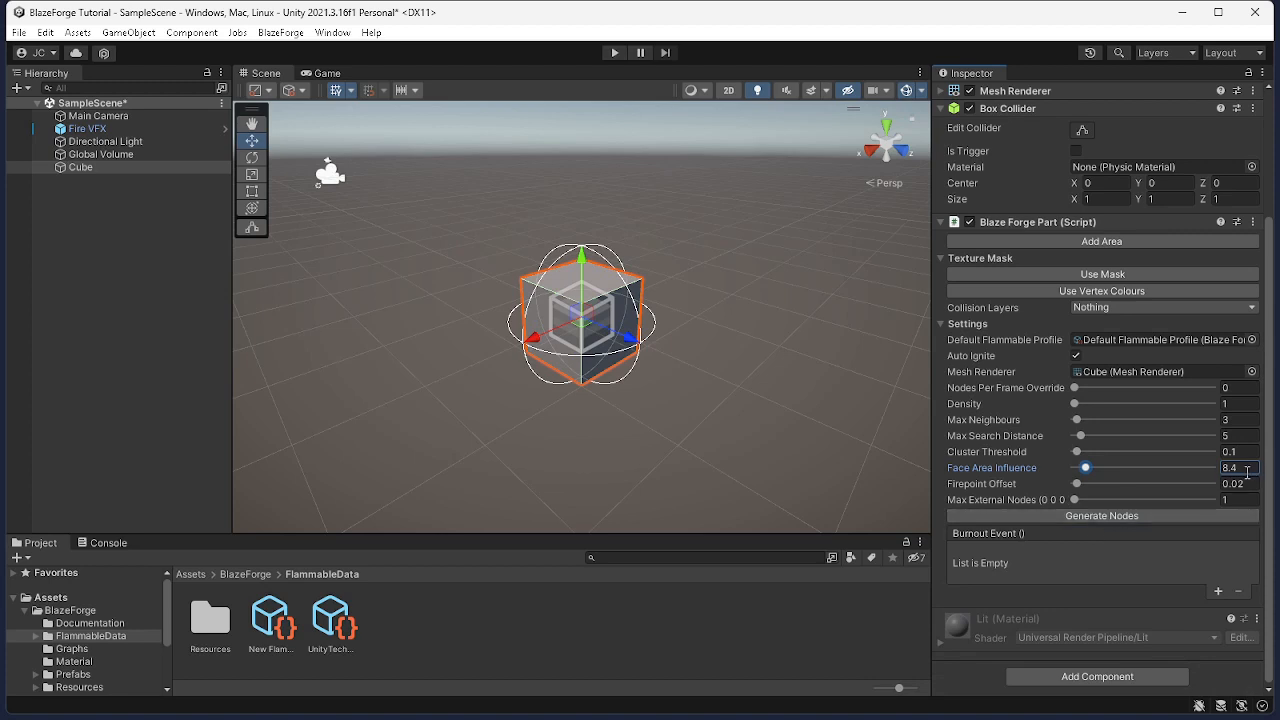
Generate the cube's nodes, set Face Area Influence to 10, then clear and regenerate the nodes
left_click(1140, 519)
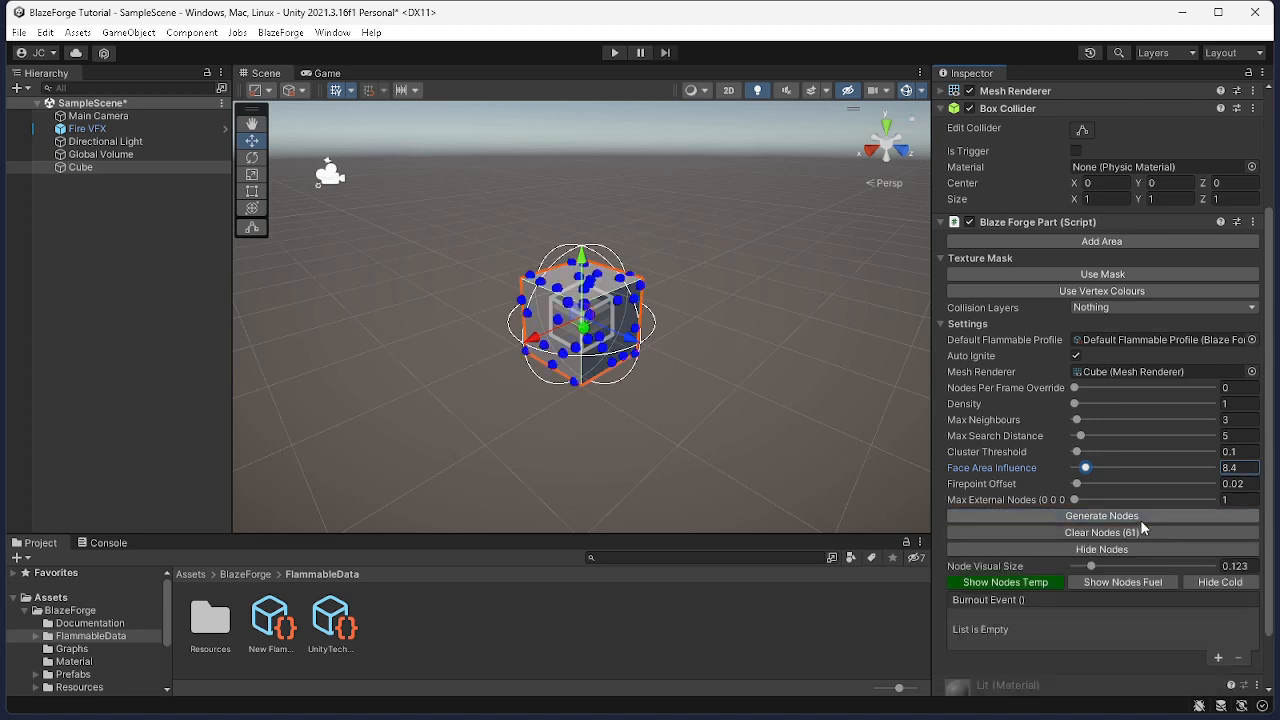
left_click(1240, 469)
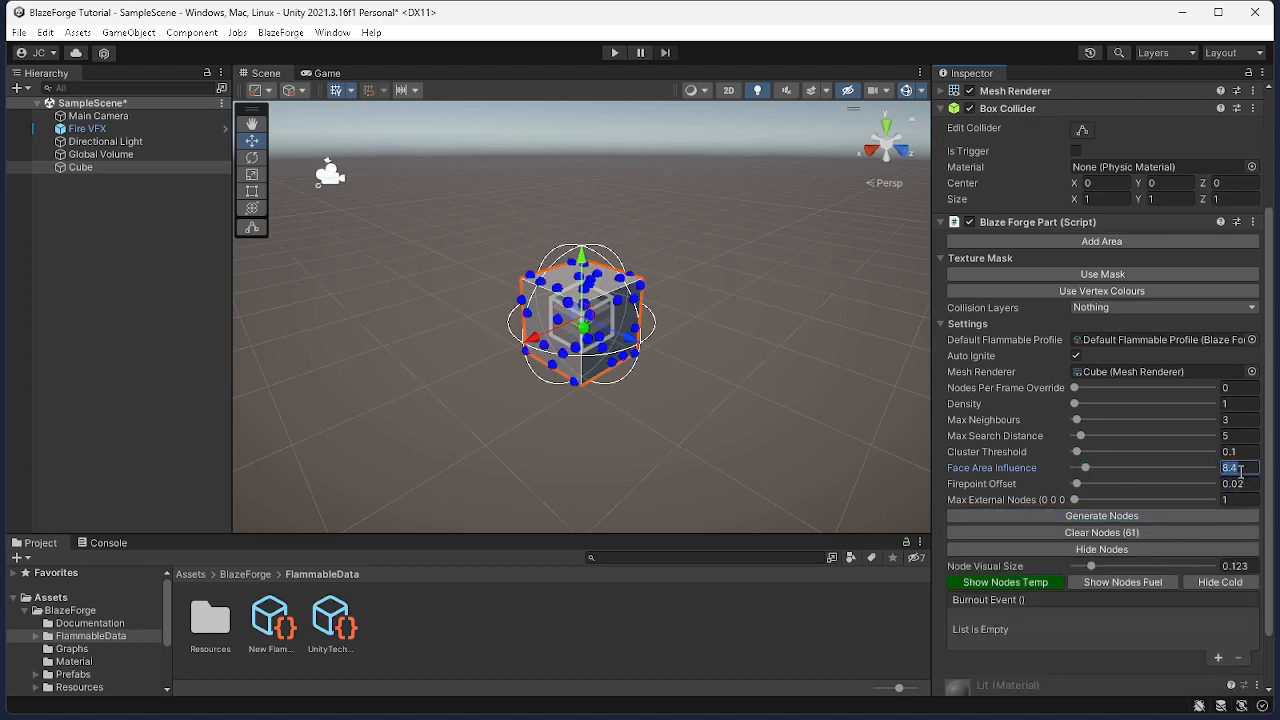
type("10")
left_click(1135, 531)
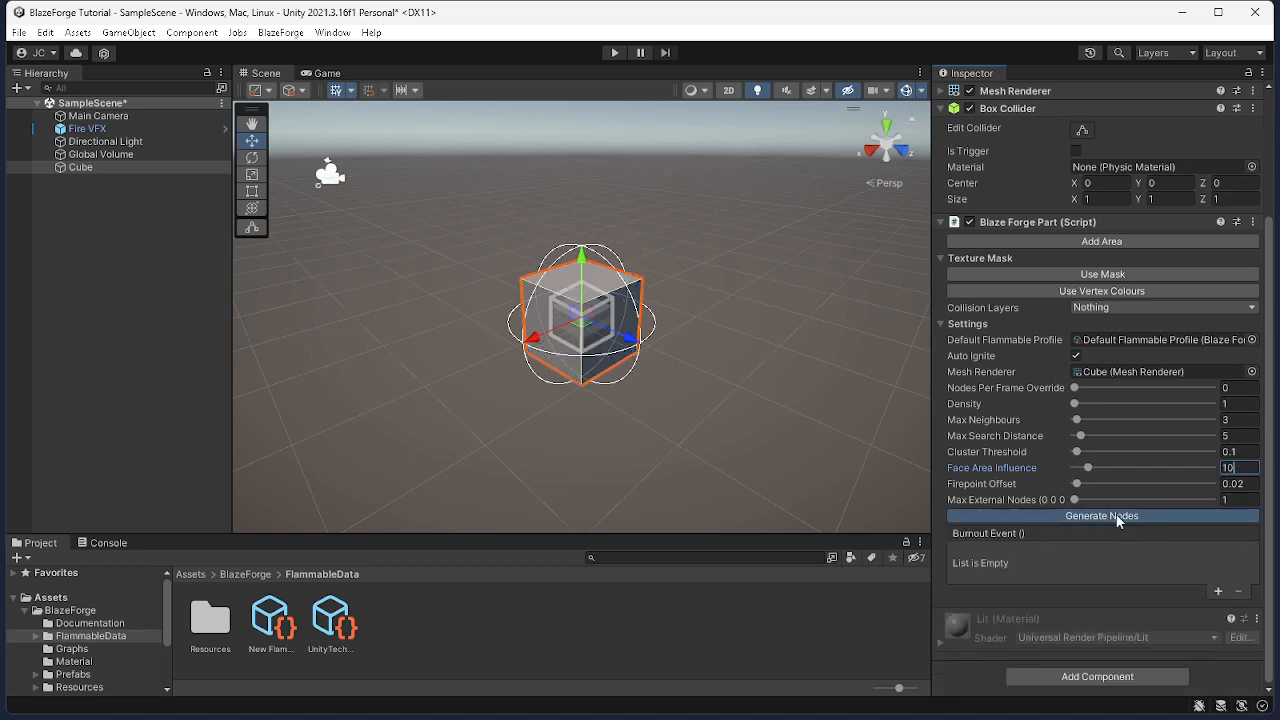
left_click(1117, 517)
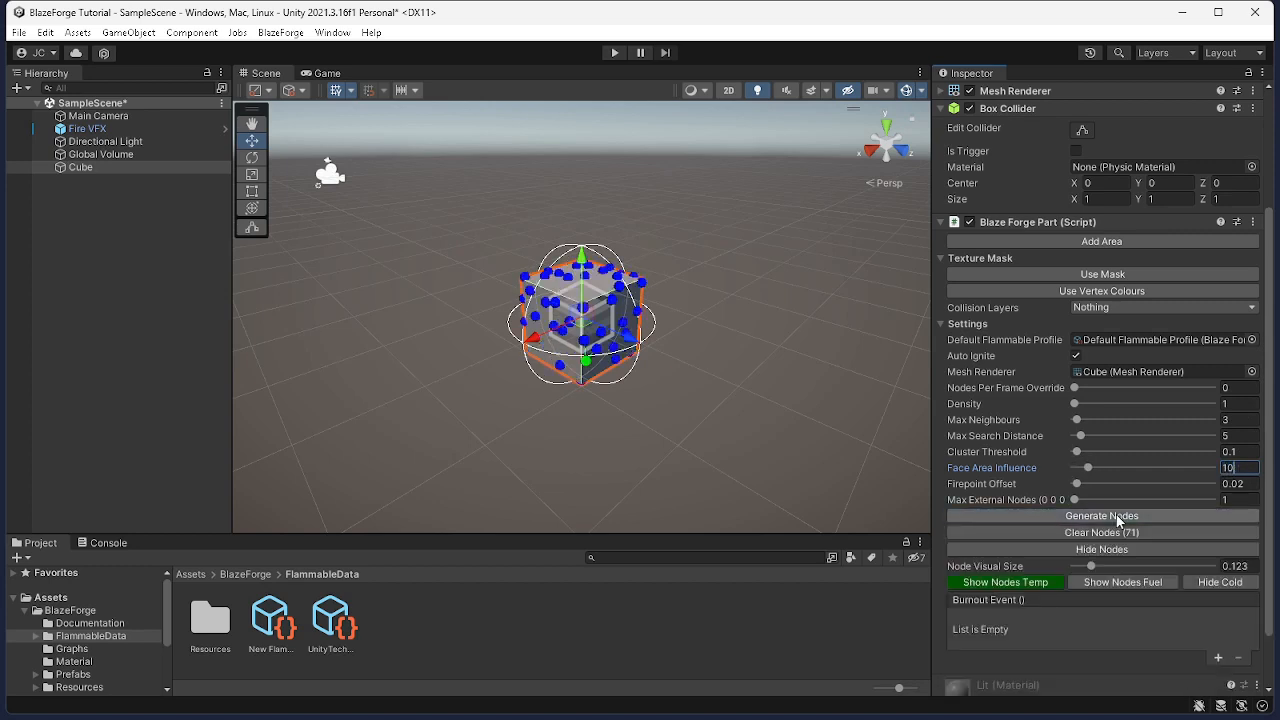
Set the cube's Density to 10, then clear and regenerate its nodes
left_click(1245, 404)
type("10")
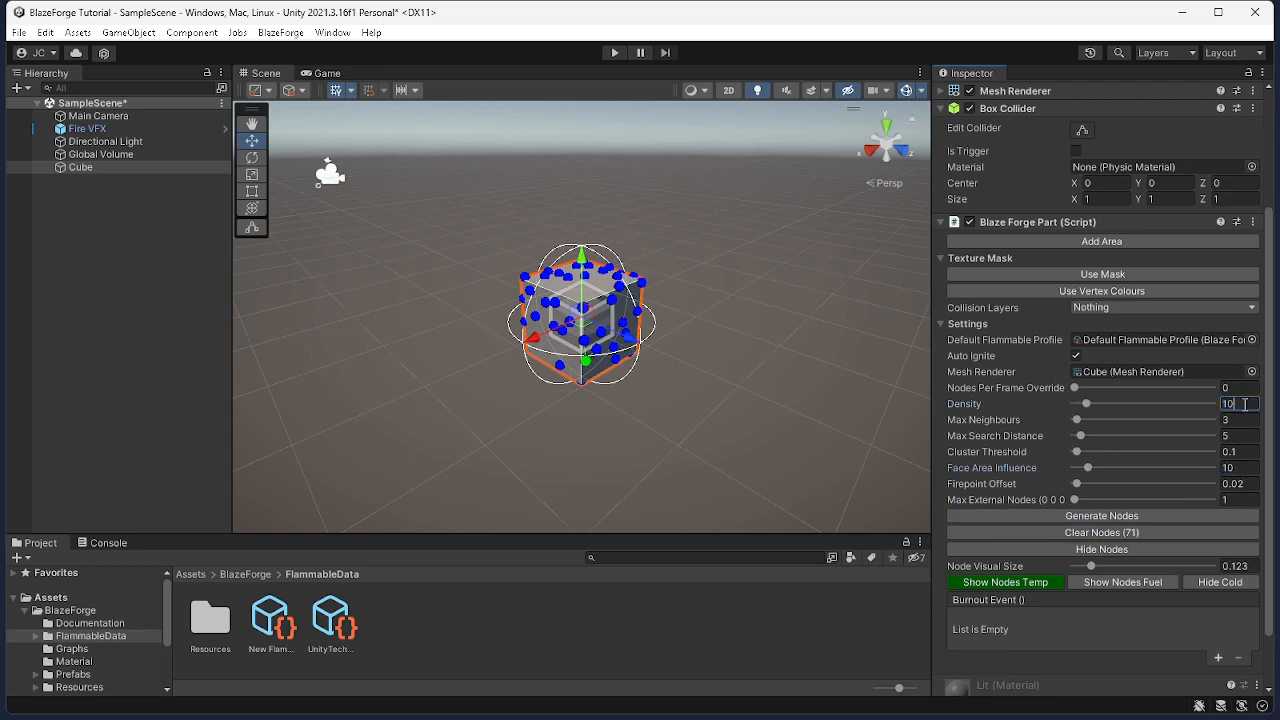
left_click(1101, 532)
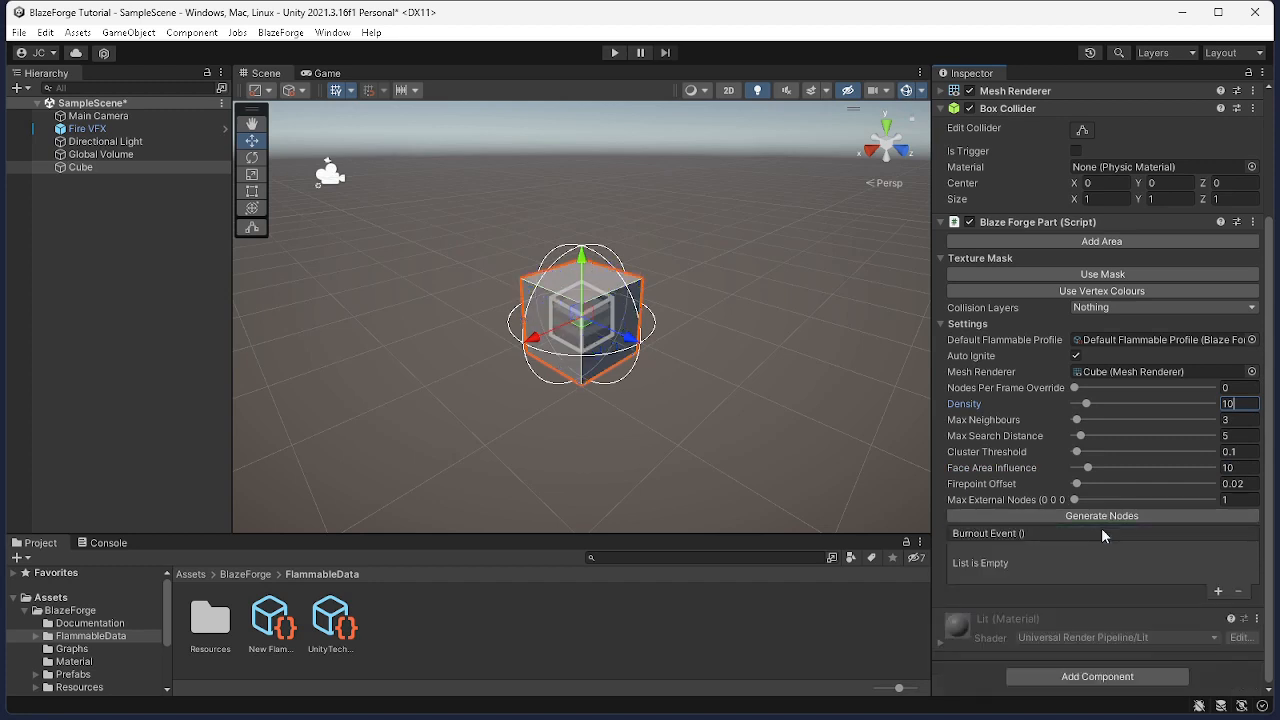
left_click(1125, 516)
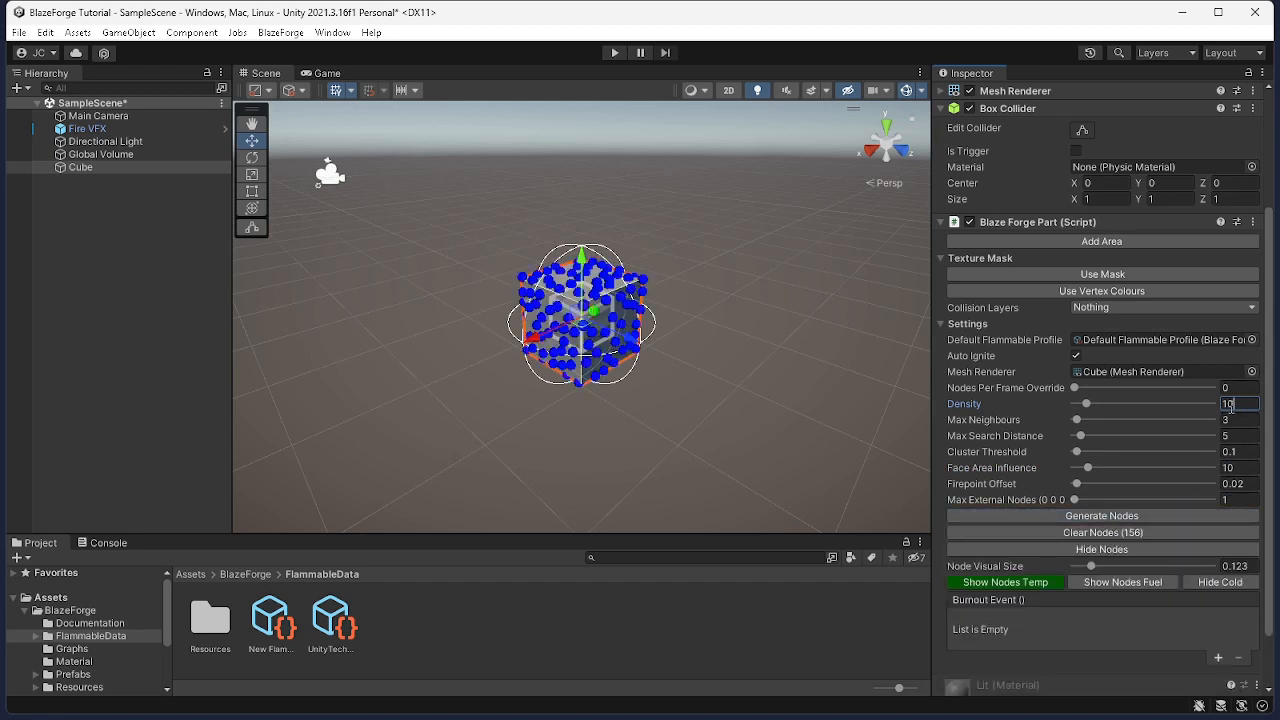
Set the Density to 20, then clear and regenerate the cube's nodes
left_click_drag(1230, 404, 1223, 405)
type("2")
left_click(1094, 531)
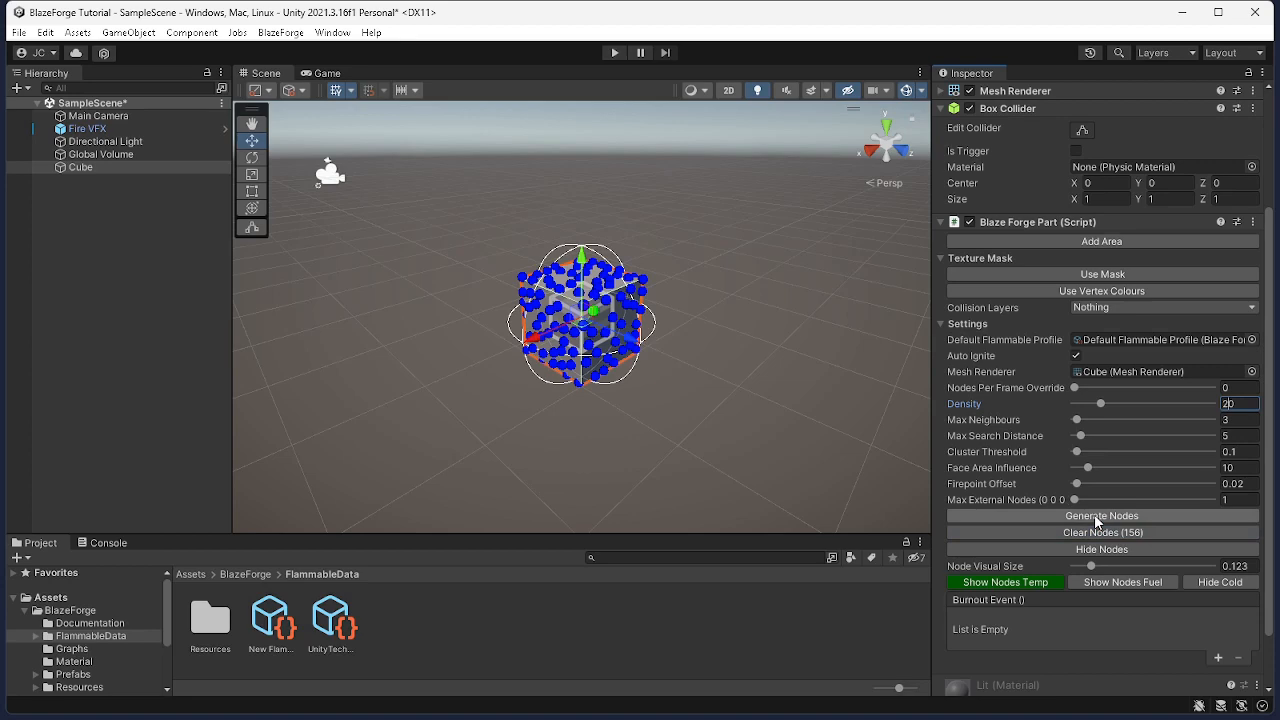
left_click(1094, 531)
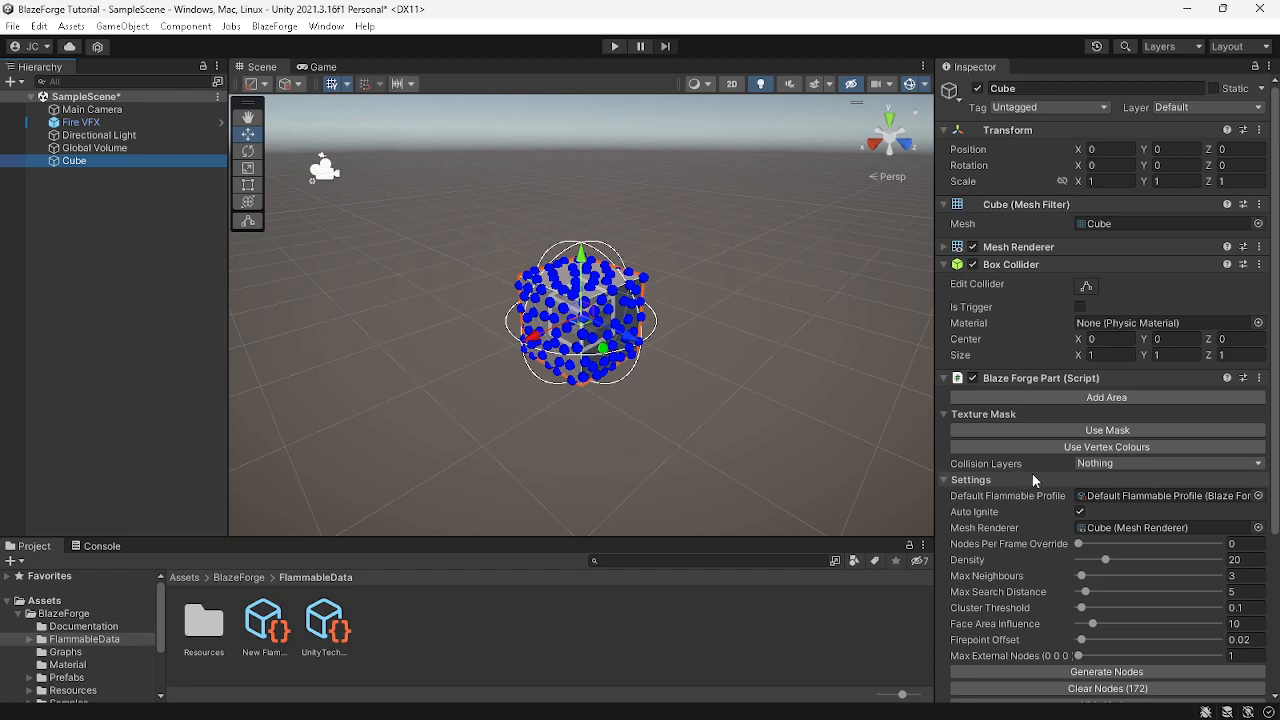
Set Collision Layers to Default, then clear and regenerate the cube's nodes
scroll(1032, 473, "down", 5)
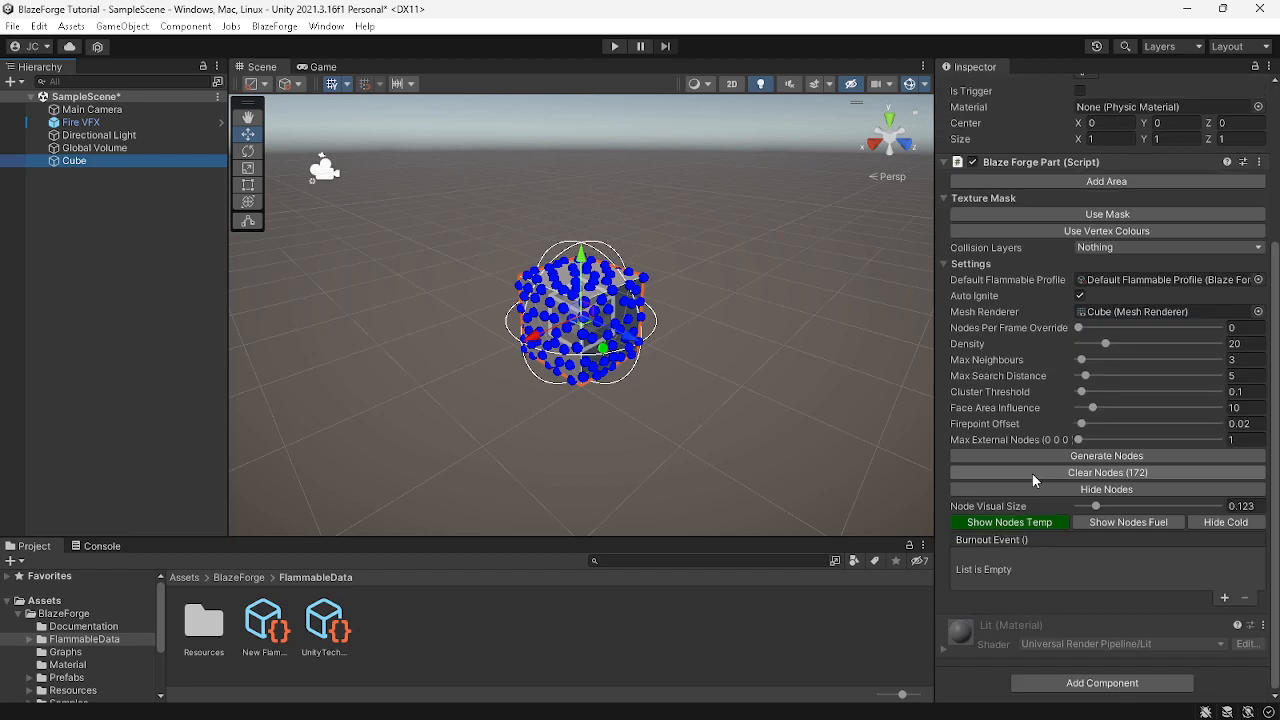
left_click(1087, 252)
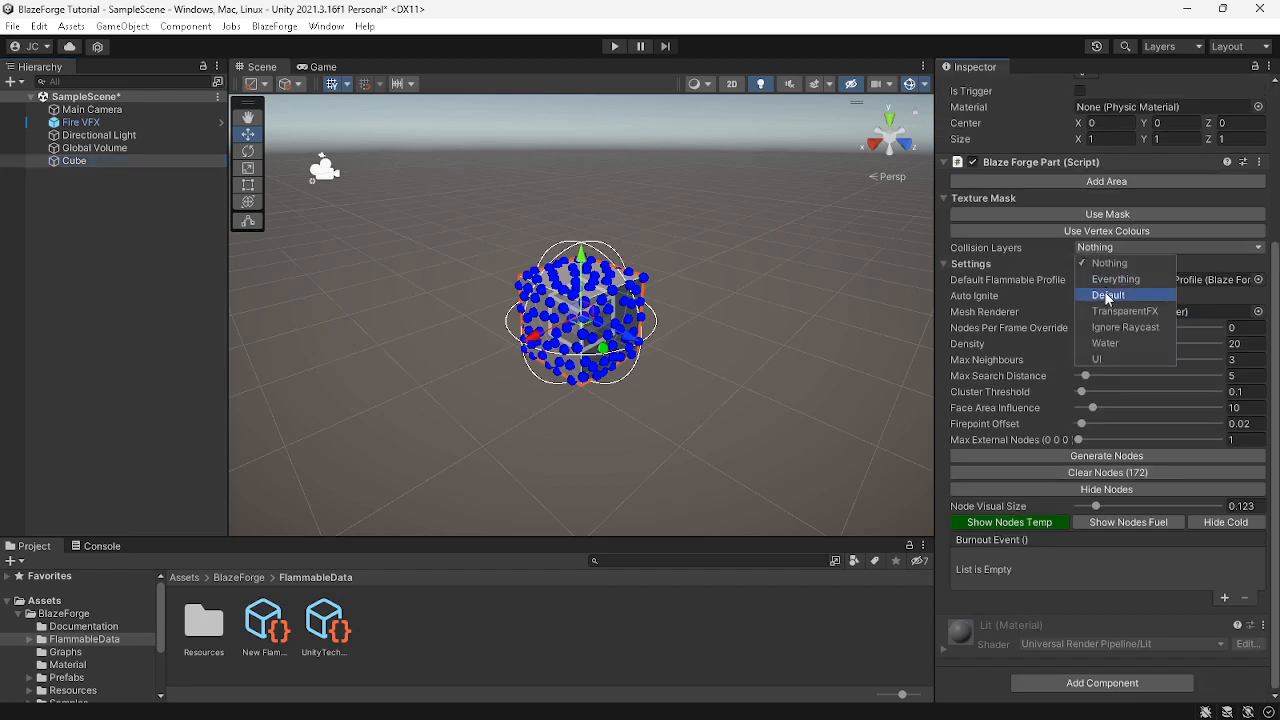
left_click(1108, 298)
left_click(1105, 472)
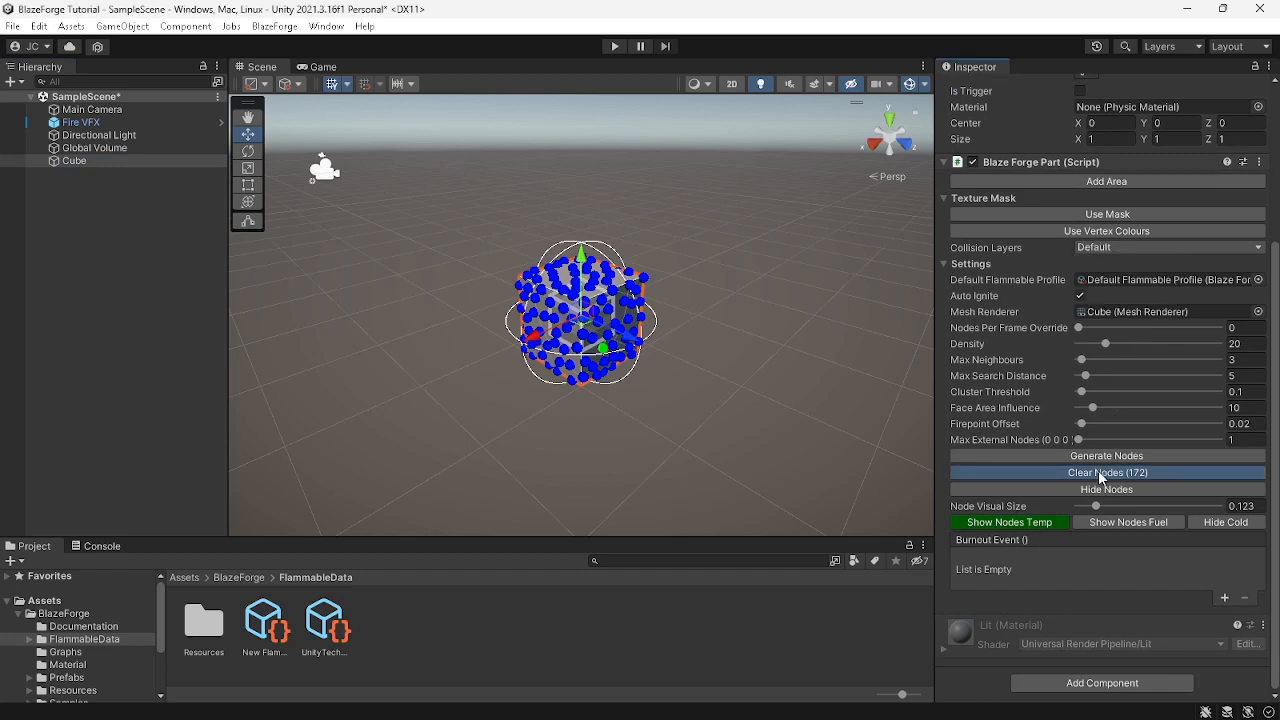
left_click(1071, 522)
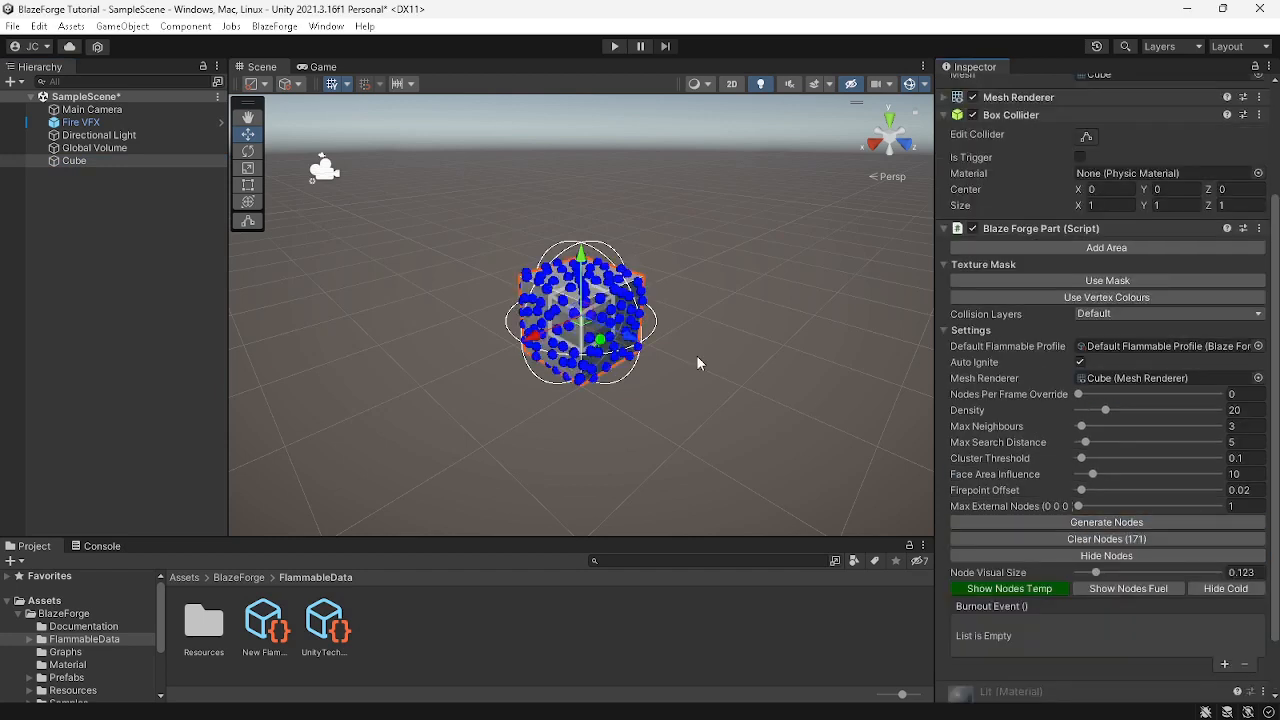
Select individual nodes on the cube in the scene view
scroll(700, 363, "up", 3)
left_click(540, 283)
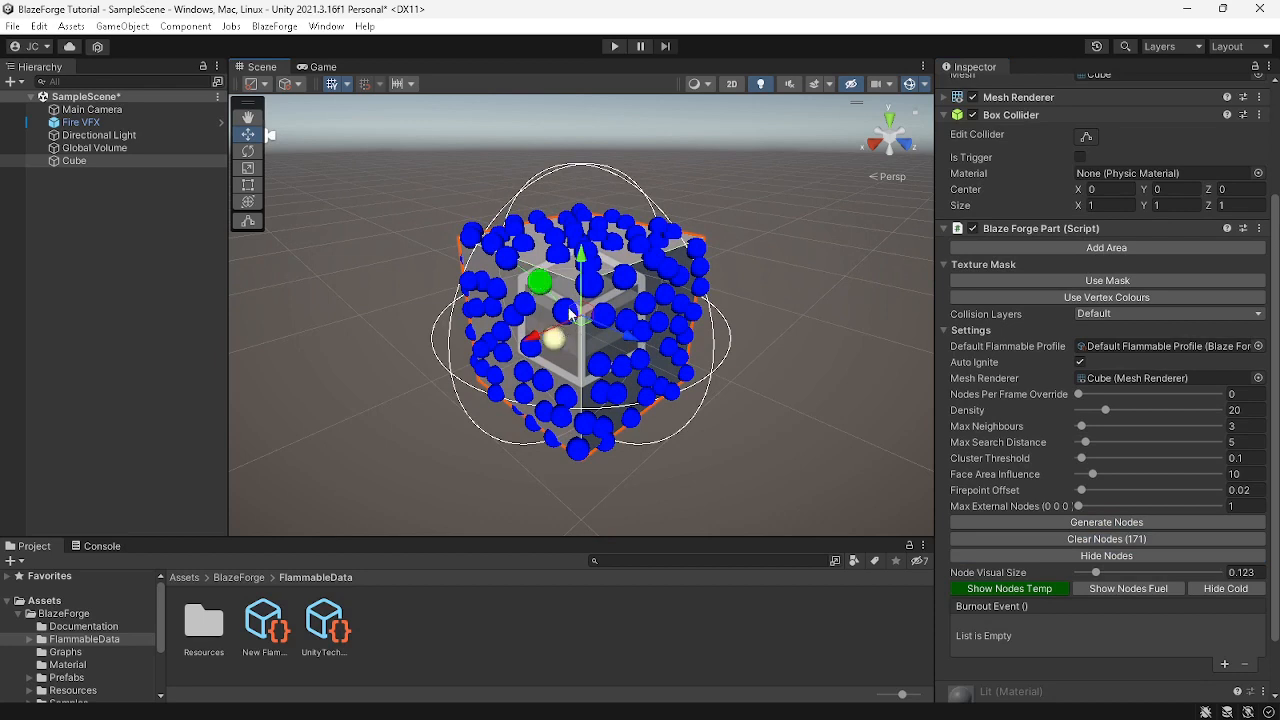
left_click(524, 304)
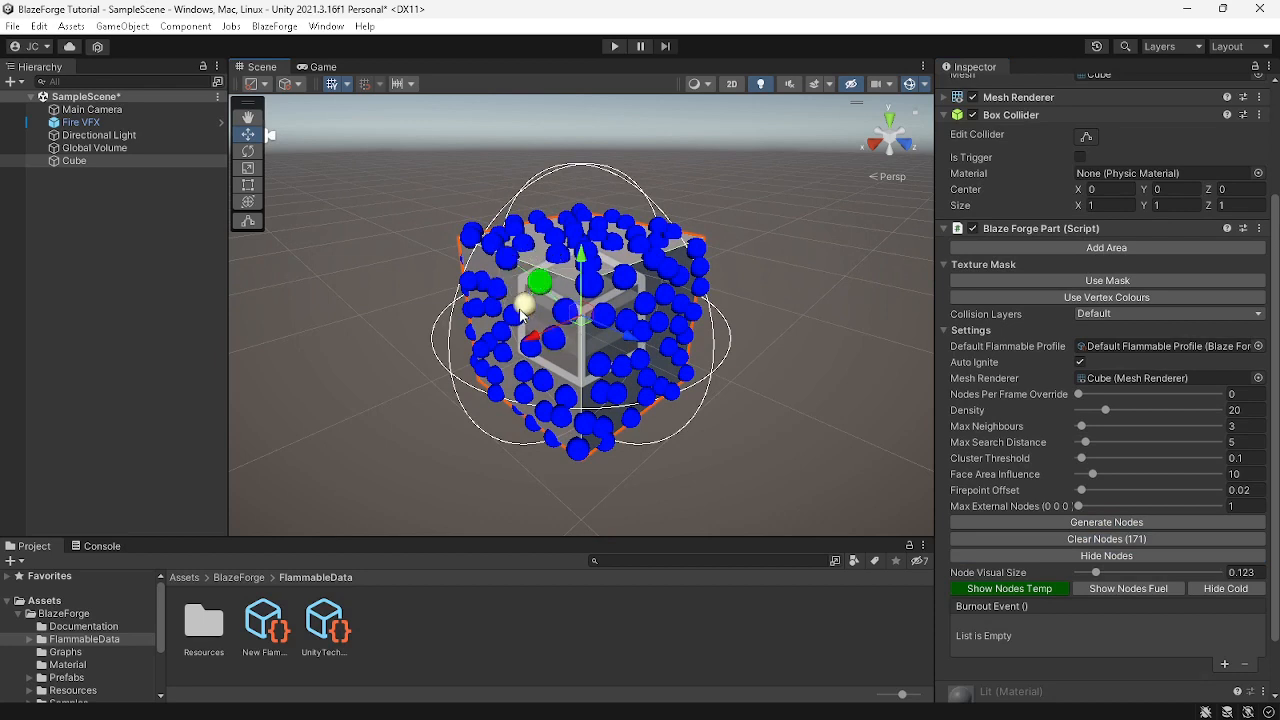
Set Collision Layers back to Nothing and locate the Default Flammable Profile asset
left_click(1096, 314)
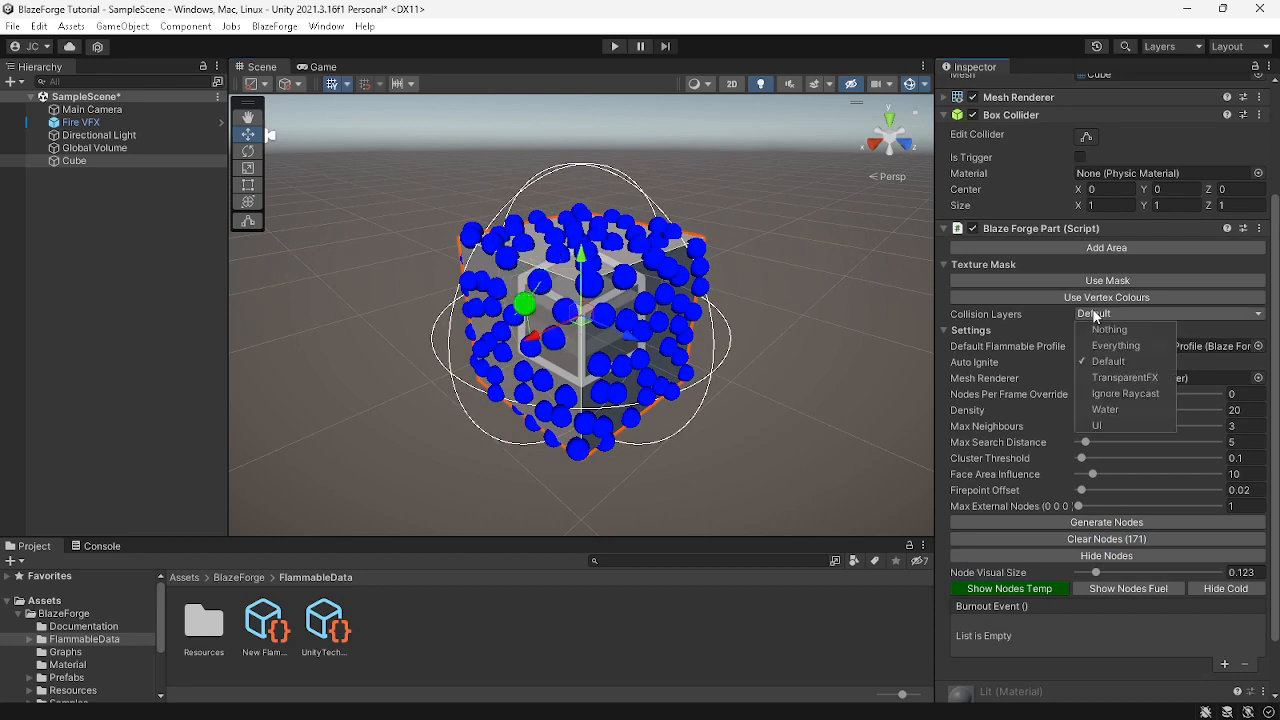
left_click(1114, 330)
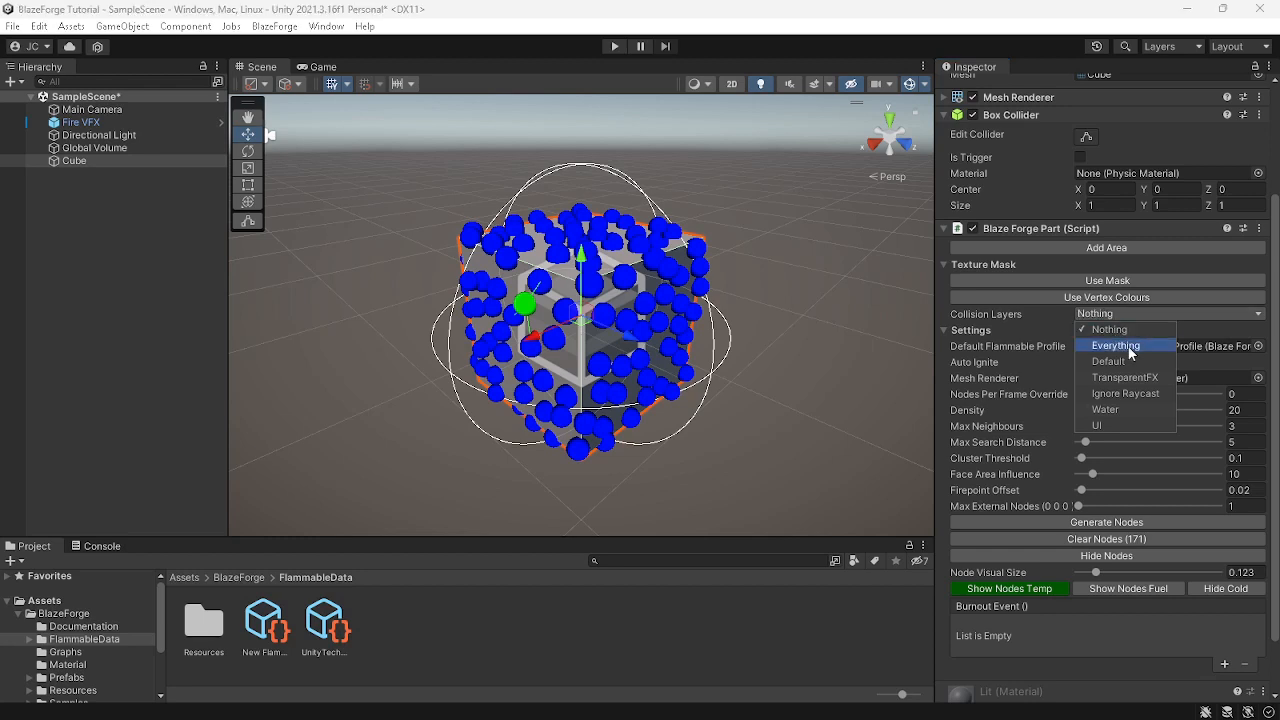
left_click(1206, 344)
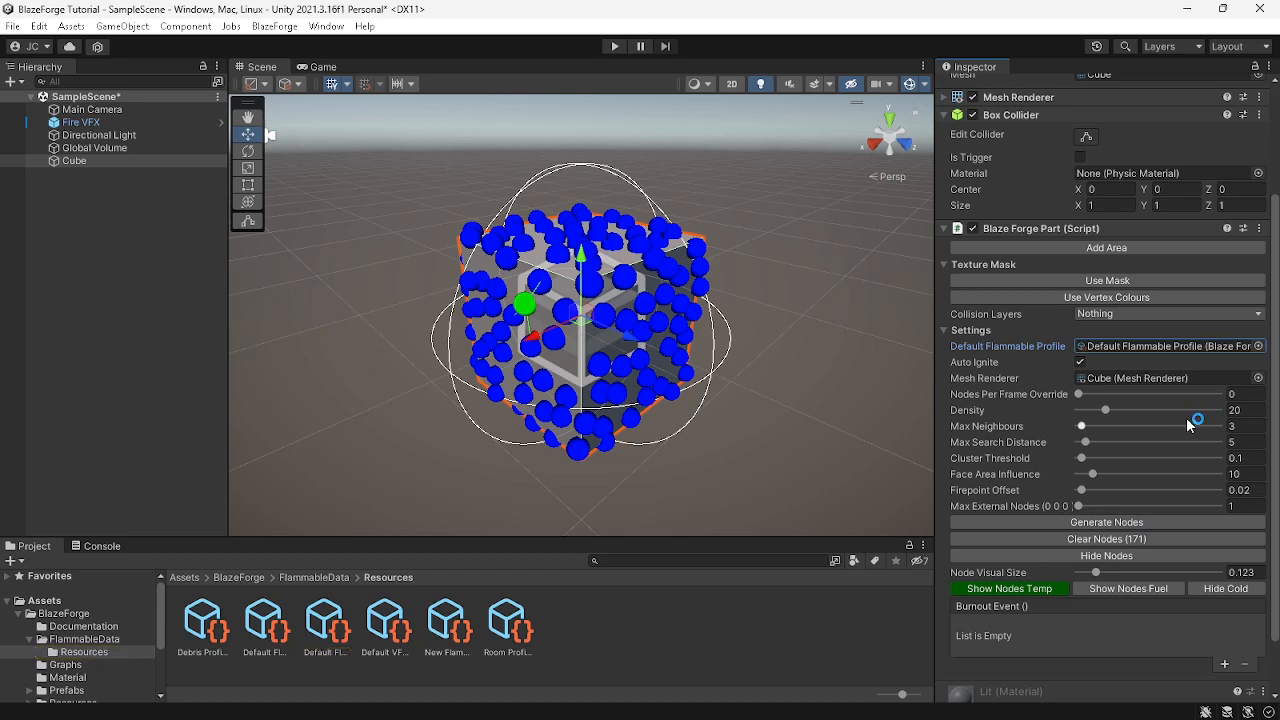
left_click(1264, 394)
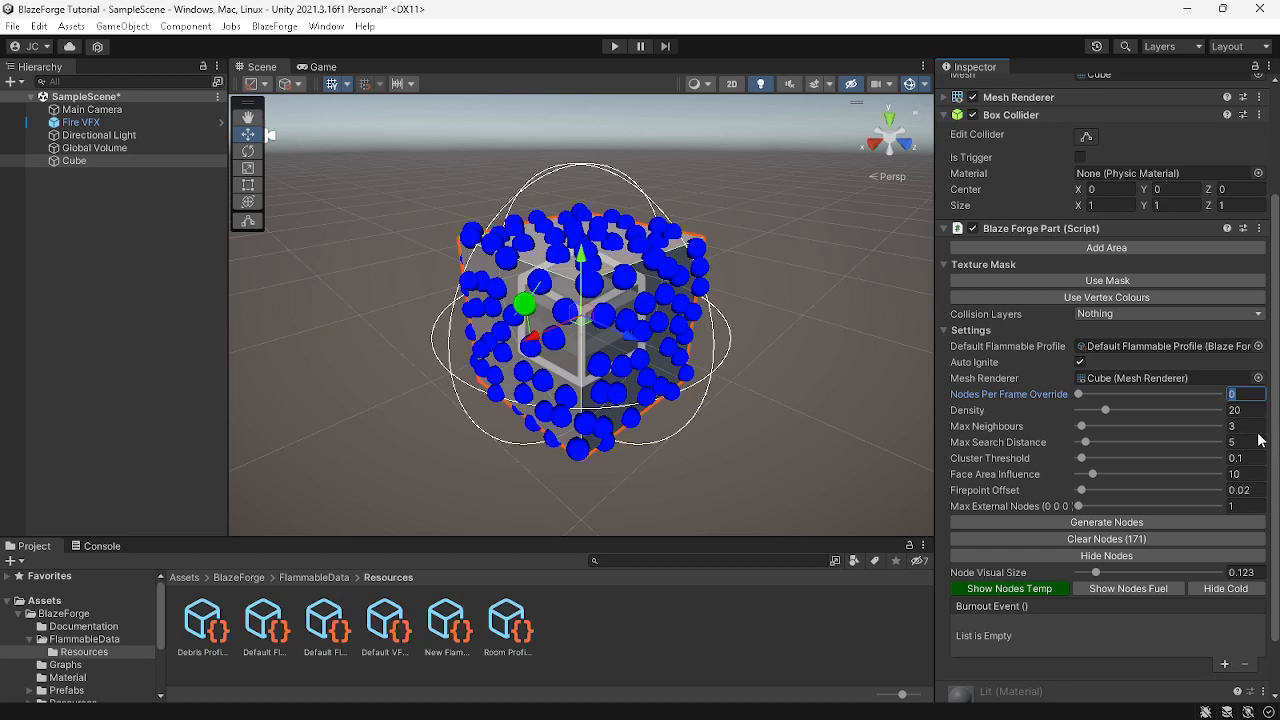
Set Max Neighbours to 6, regenerate the nodes, and select some nodes on the cube
left_click(1238, 427)
type("6")
left_click(1161, 536)
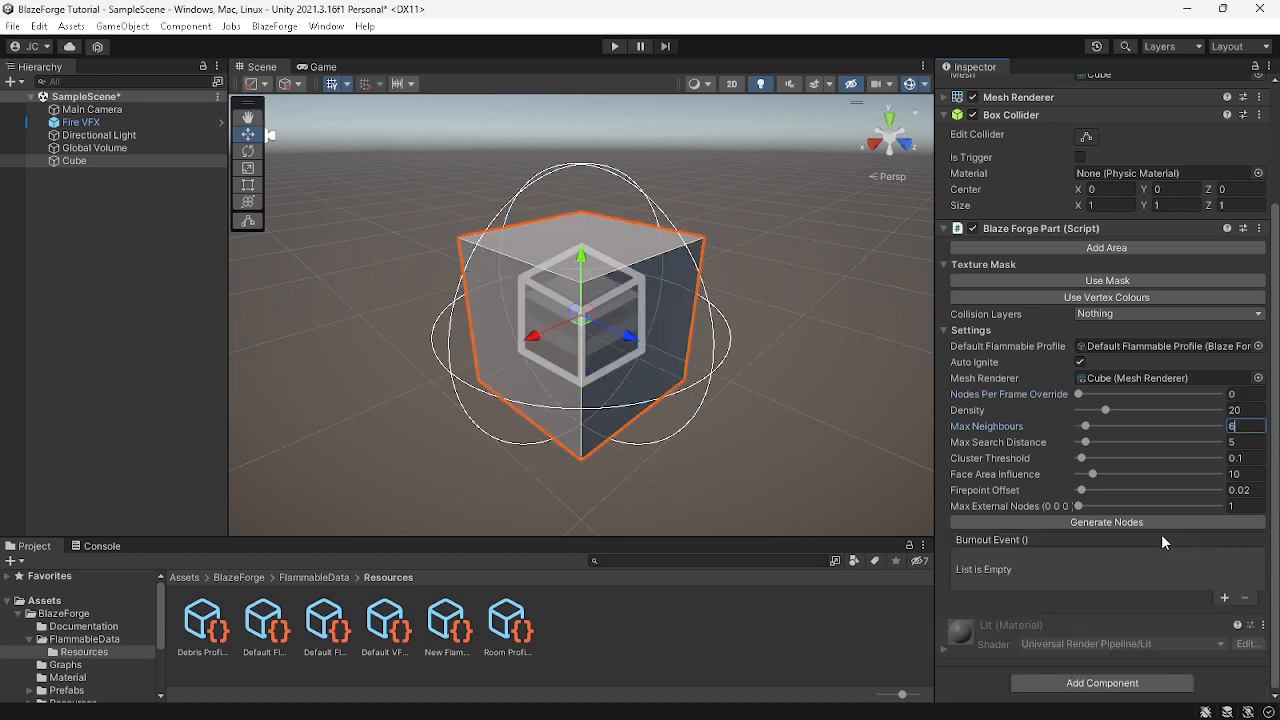
left_click(1148, 524)
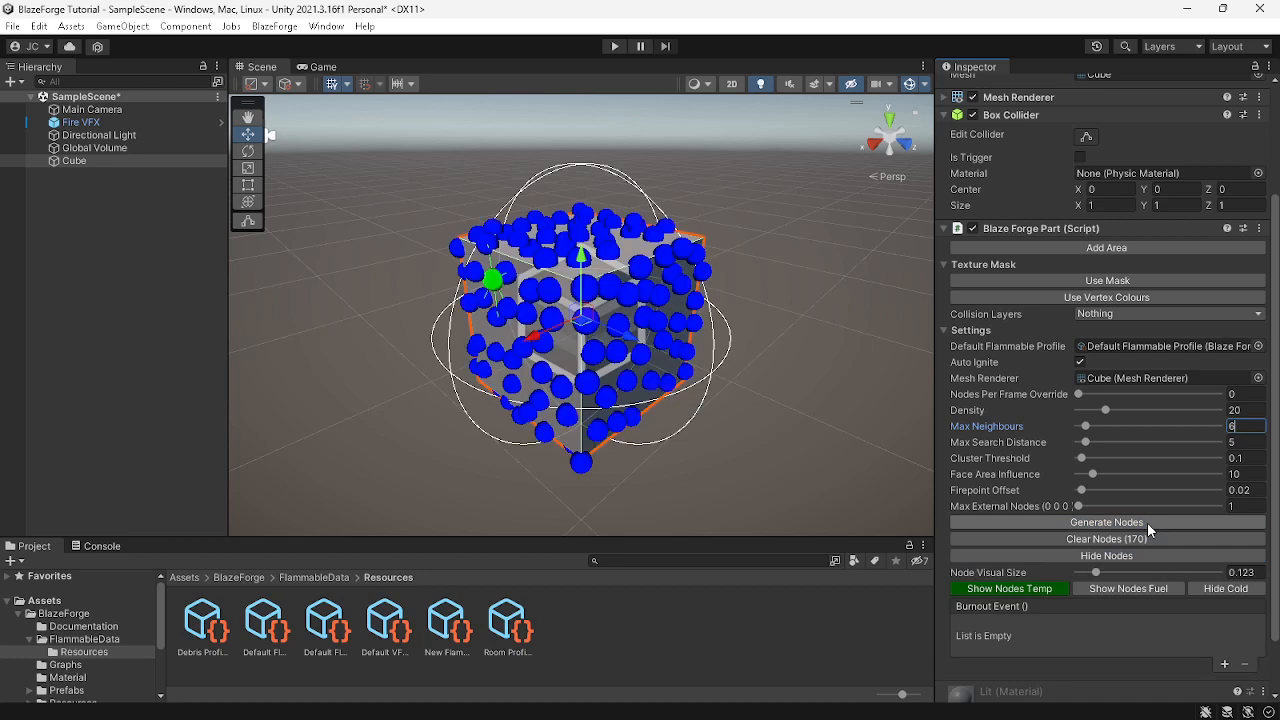
left_click(546, 290)
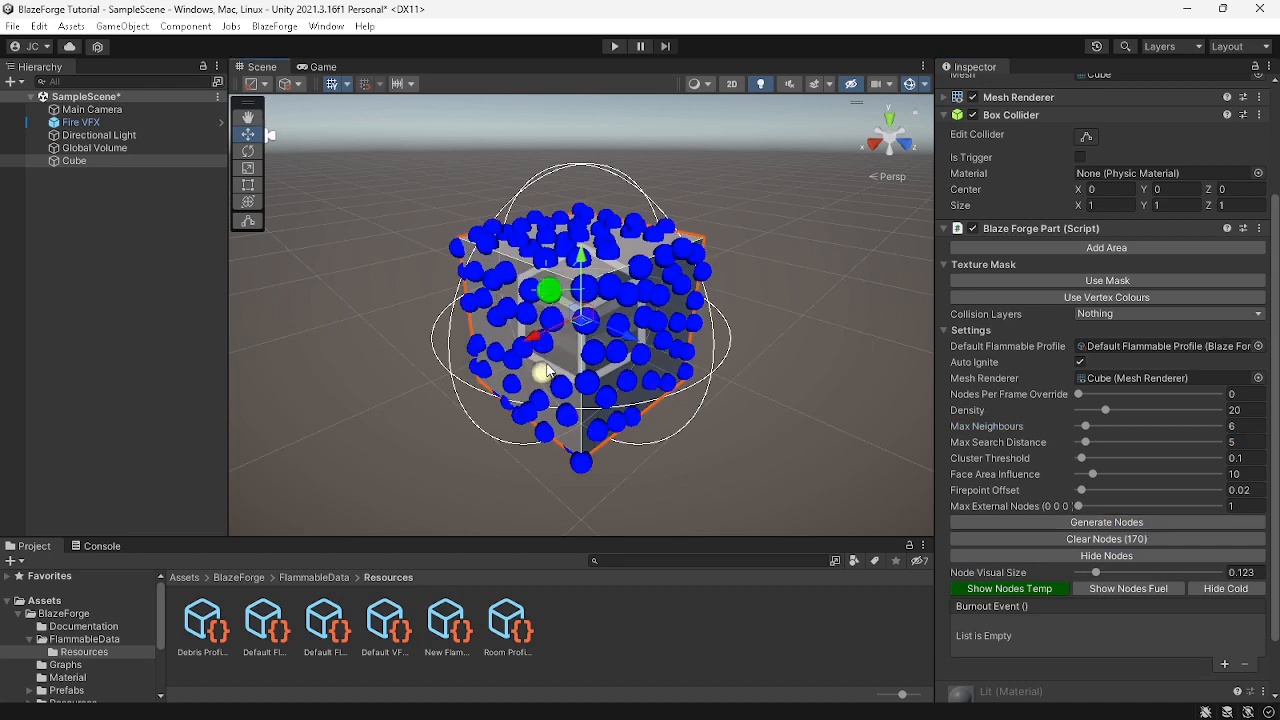
left_click(545, 372)
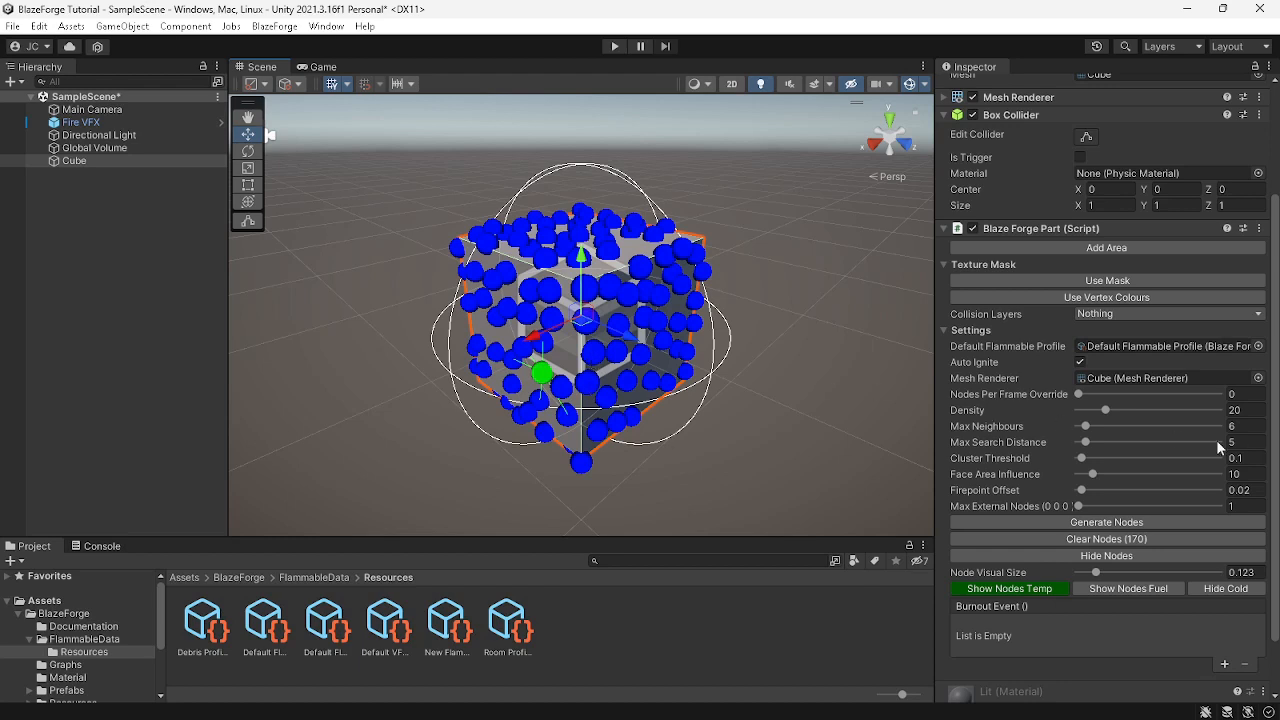
Set Max Search Distance to 1 and Cluster Threshold to 0.01, then clear and regenerate the nodes
left_click(1241, 442)
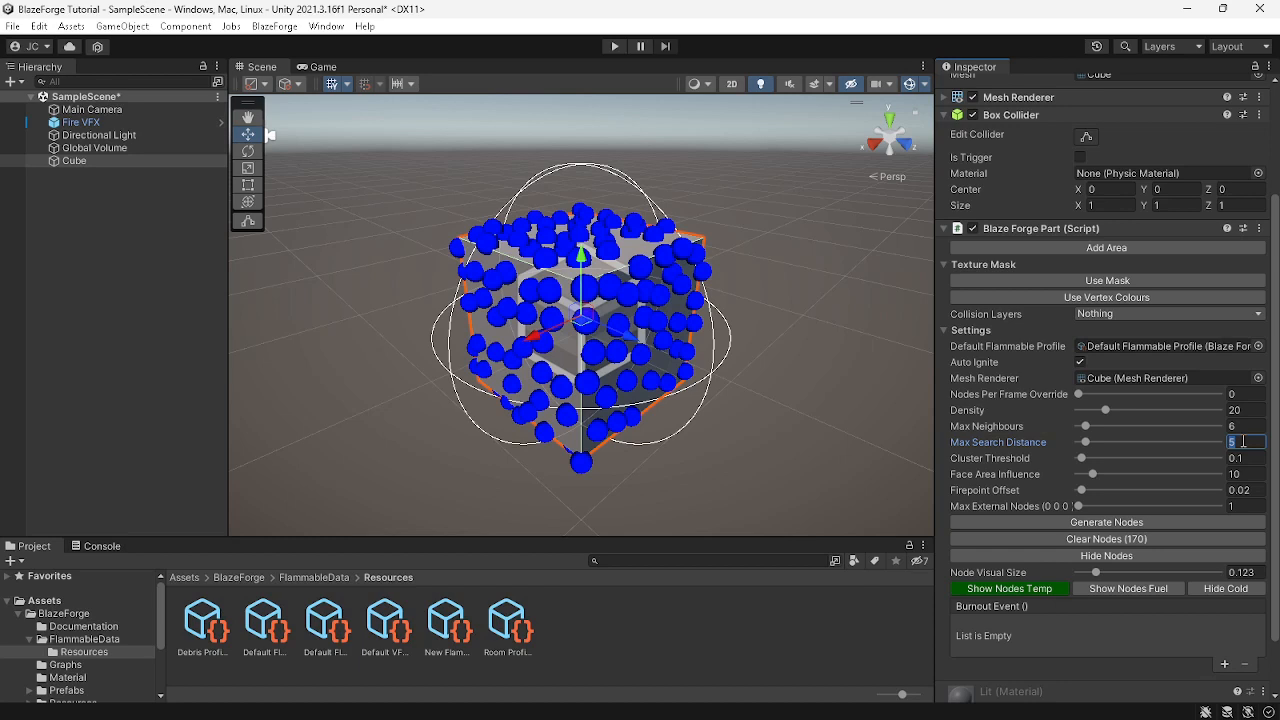
type("1")
key("Tab")
left_click(1251, 442)
left_click(1251, 456)
type(".01")
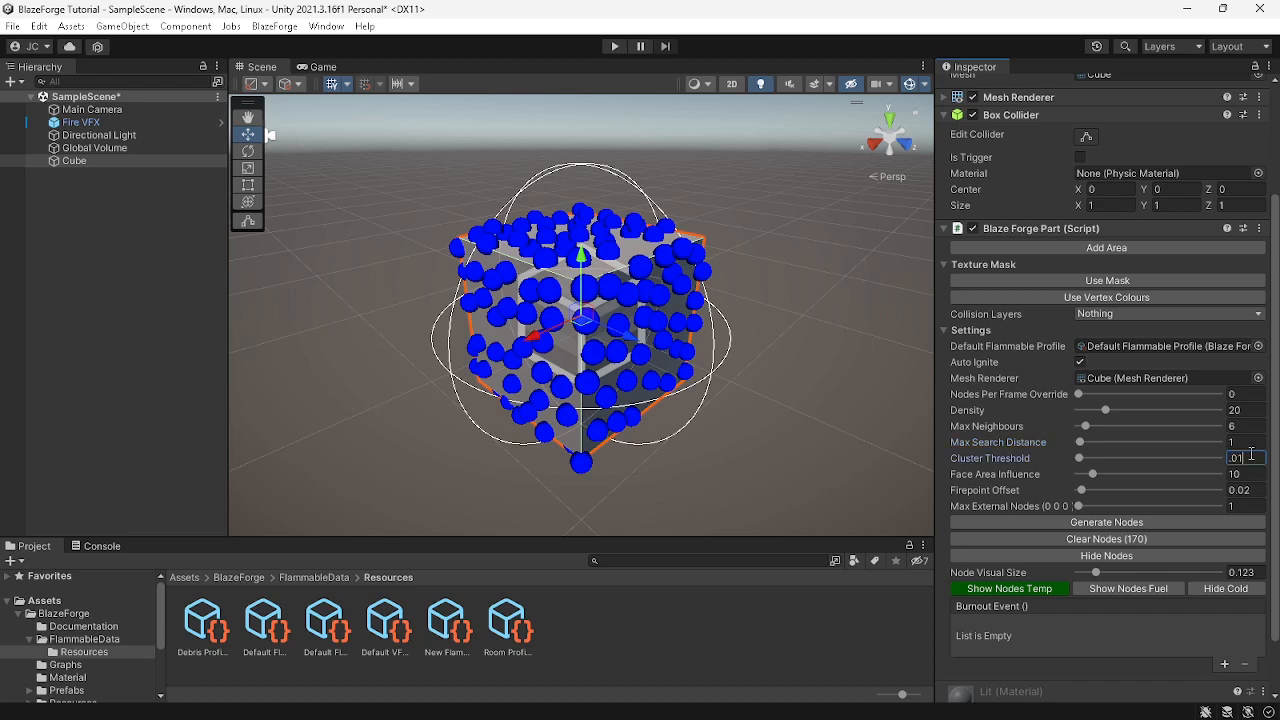
left_click(1149, 542)
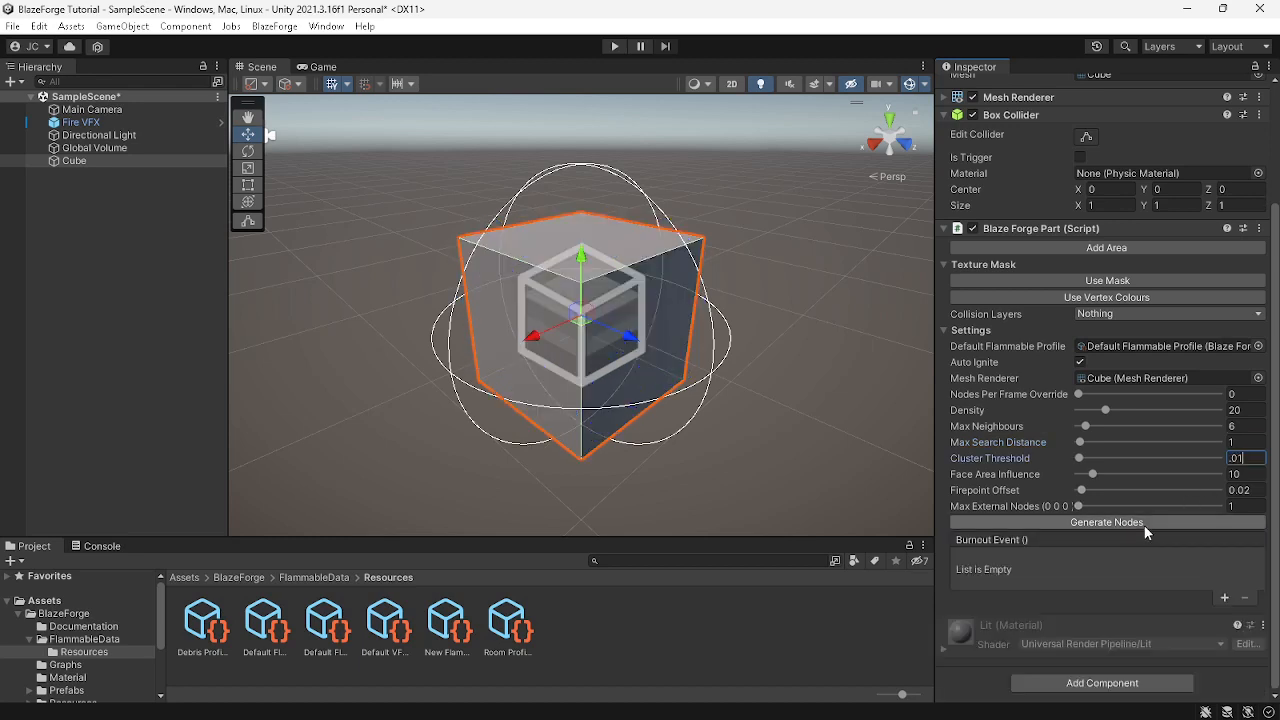
left_click(1144, 525)
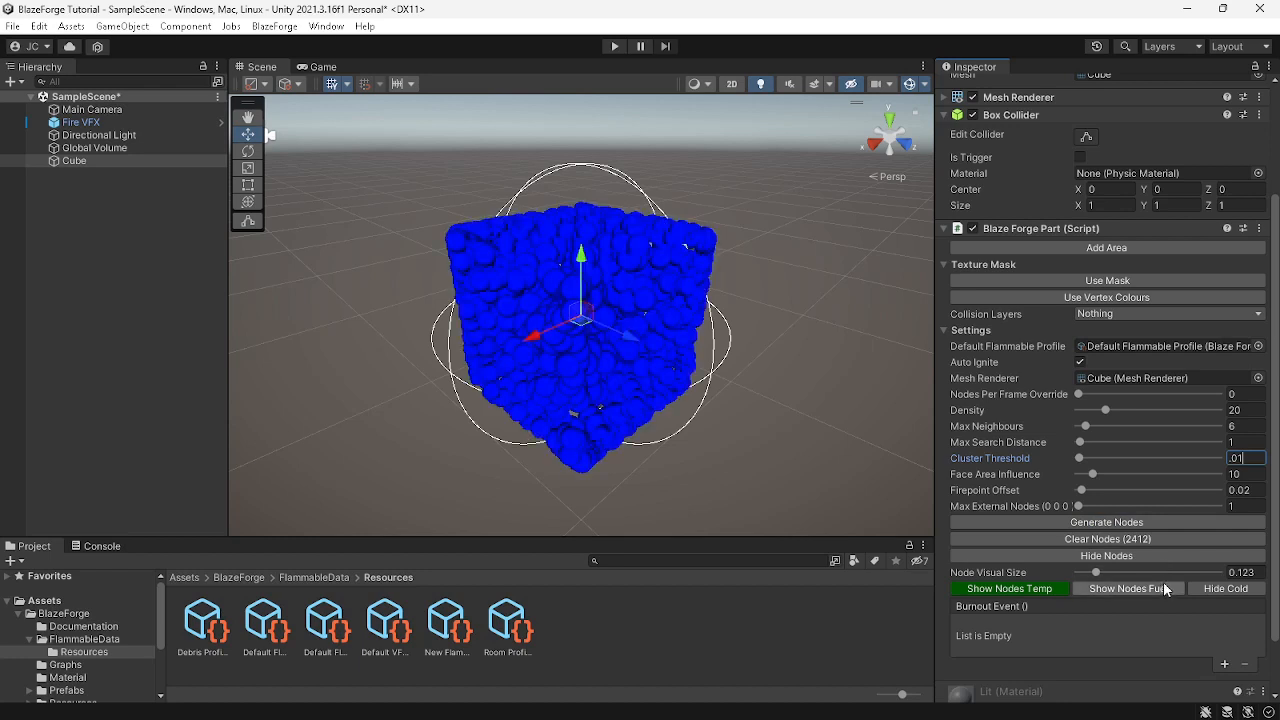
Reduce the node visual size to about 0.039
left_click_drag(1096, 572, 1086, 577)
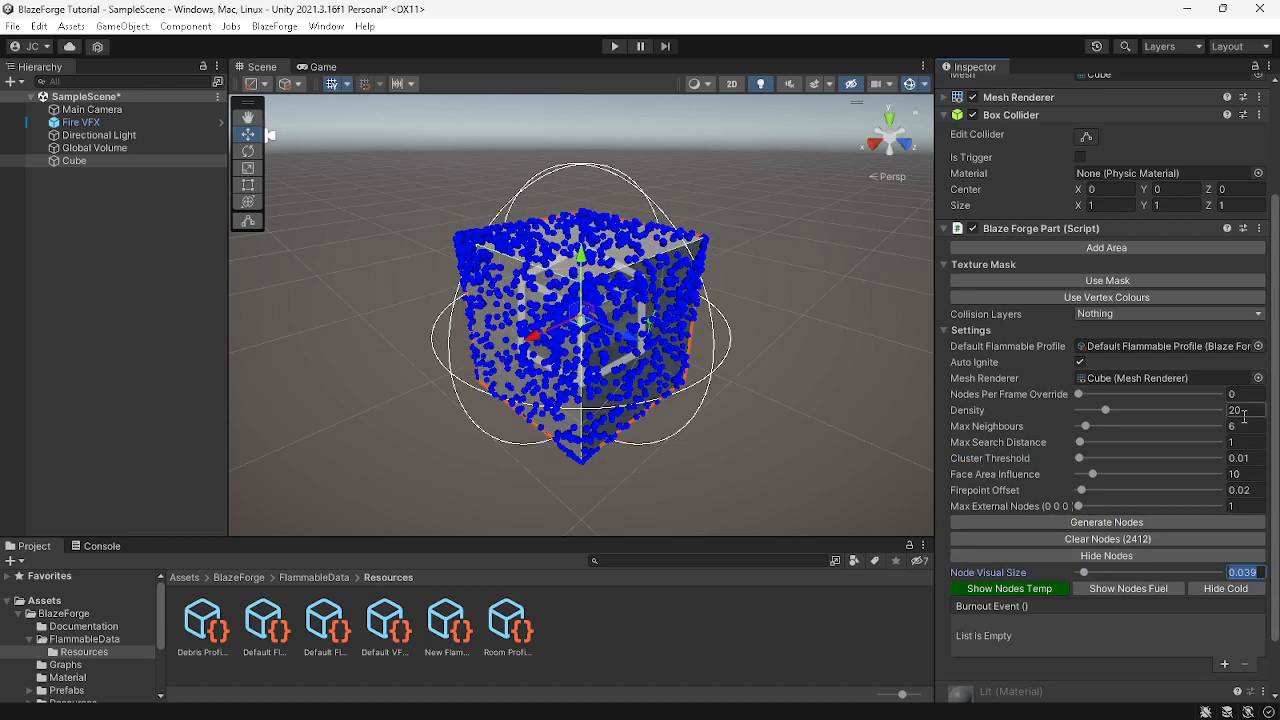
Set Firepoint Offset to 1, then clear and regenerate the nodes
left_click(1244, 488)
type("1")
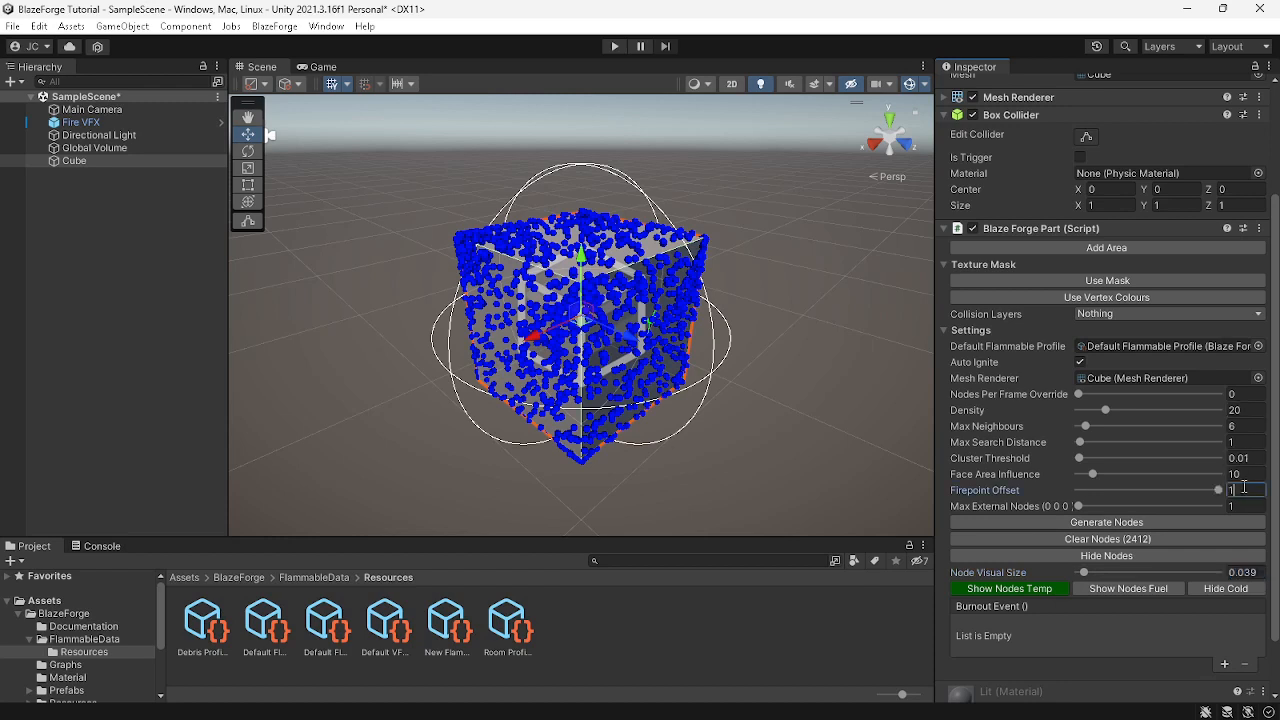
left_click(1169, 541)
left_click(1150, 523)
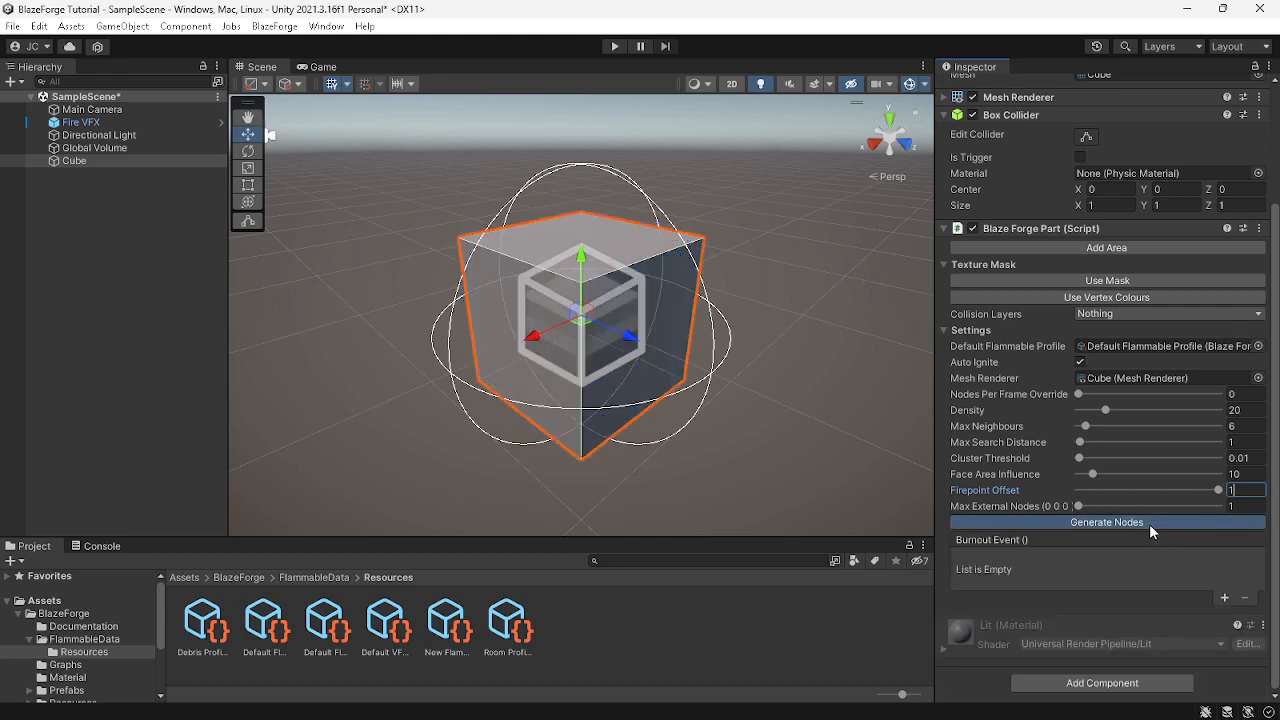
Set Firepoint Offset back to 0.02, then clear and regenerate the nodes
double_click(1247, 491)
type(".02")
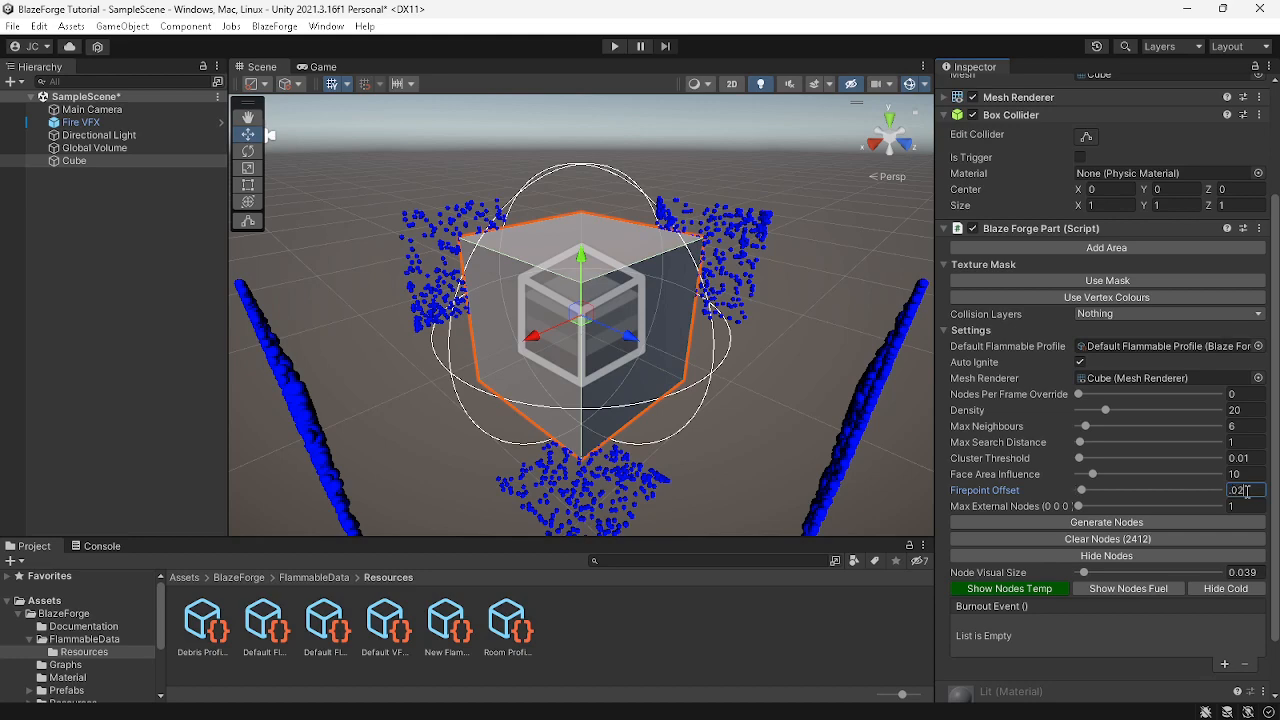
left_click(1125, 538)
left_click(1123, 521)
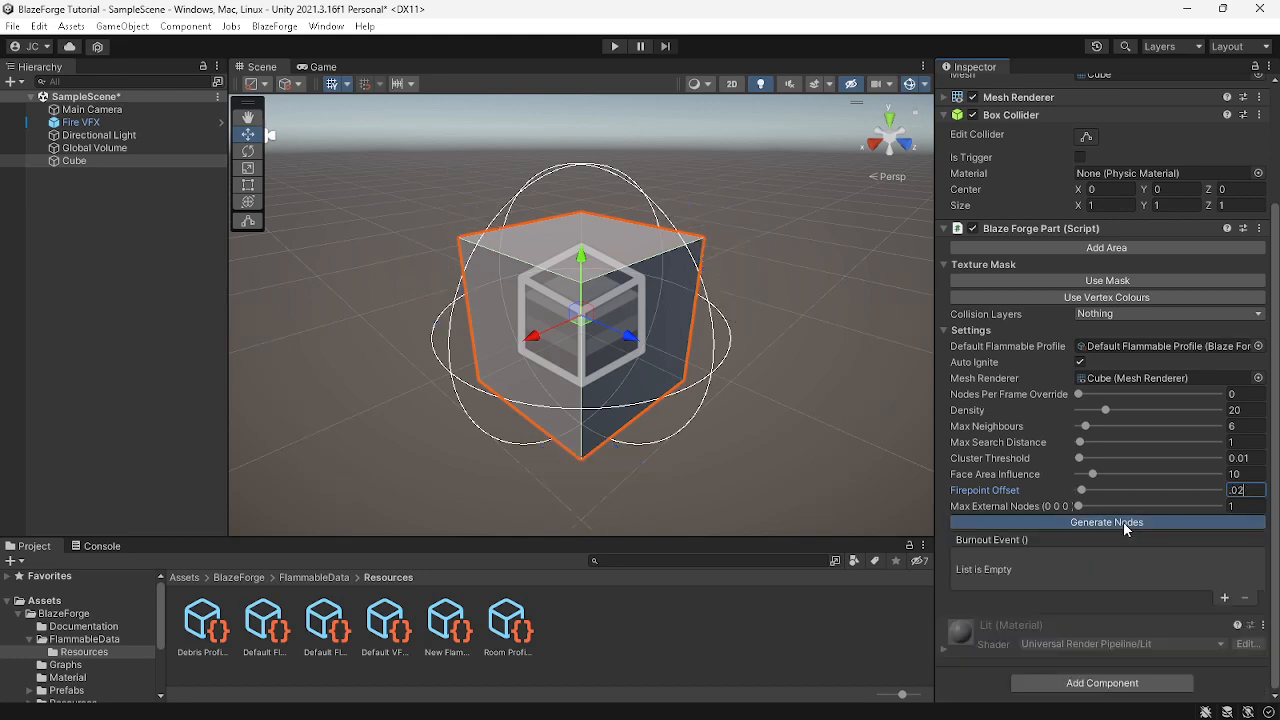
Set Max External Nodes to 1000 and disable Auto Ignite on the cube
left_click(1247, 506)
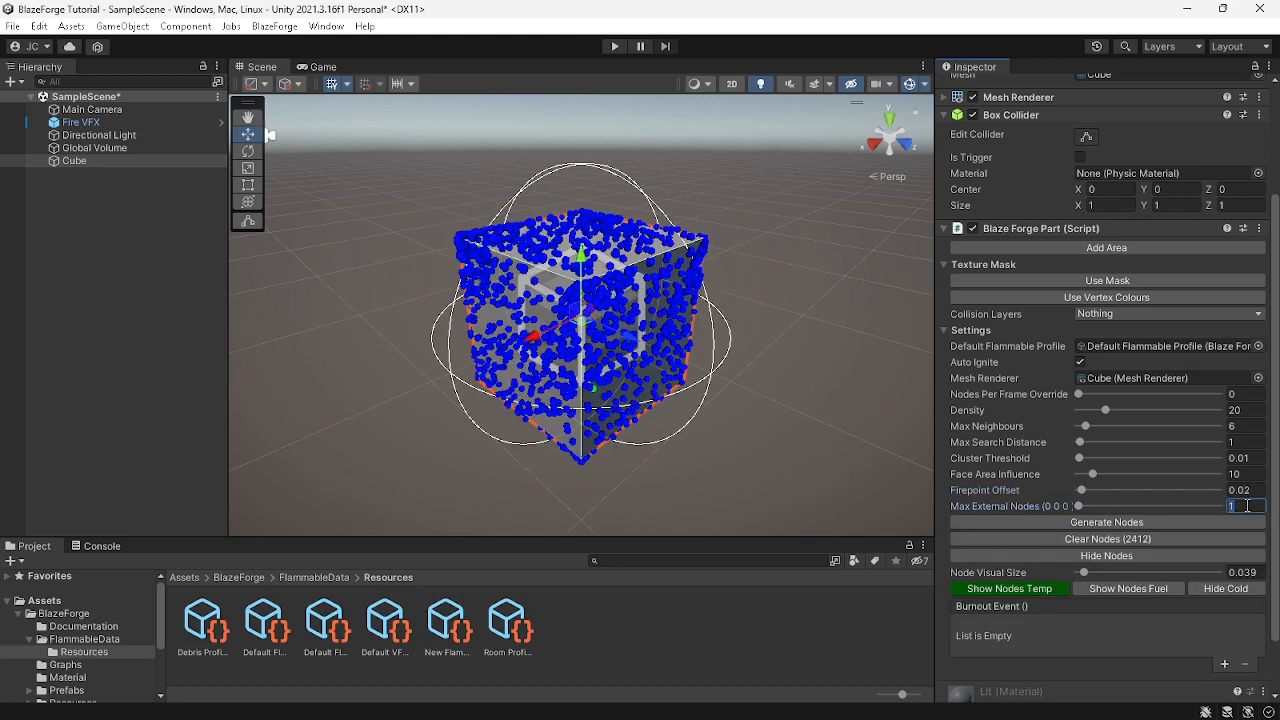
type("100")
key("Tab")
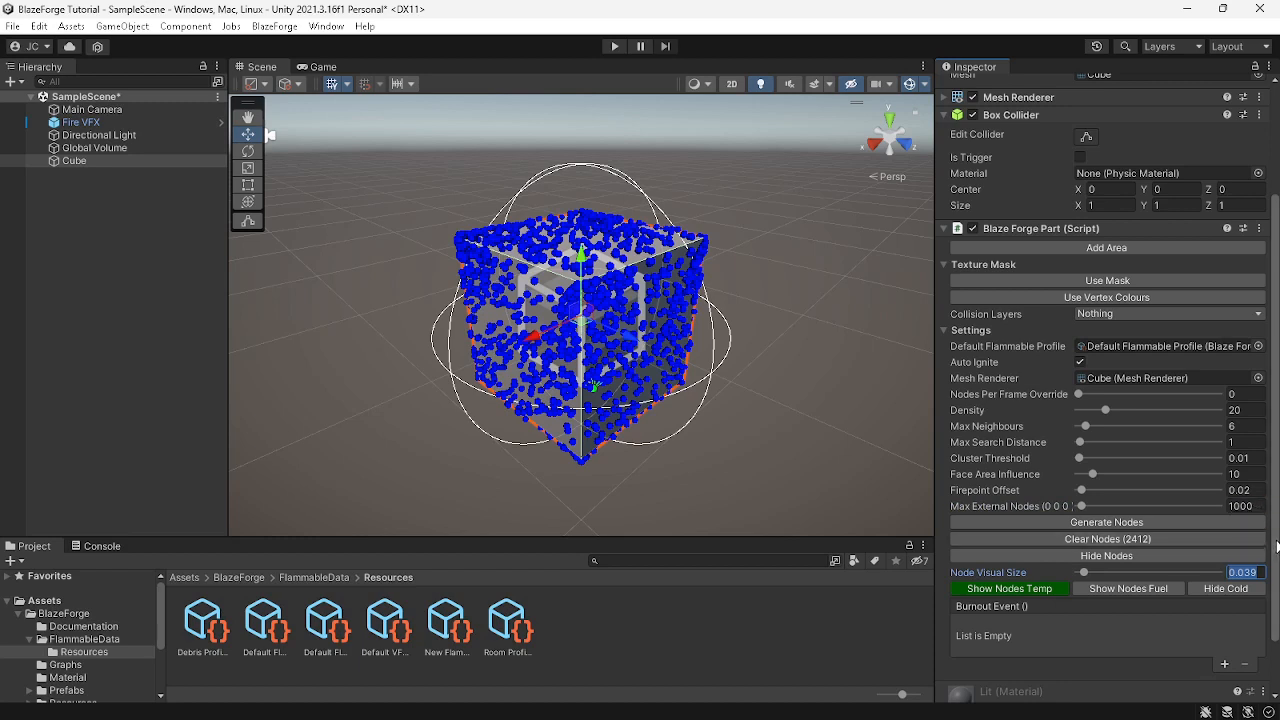
key("Return")
left_click(1081, 361)
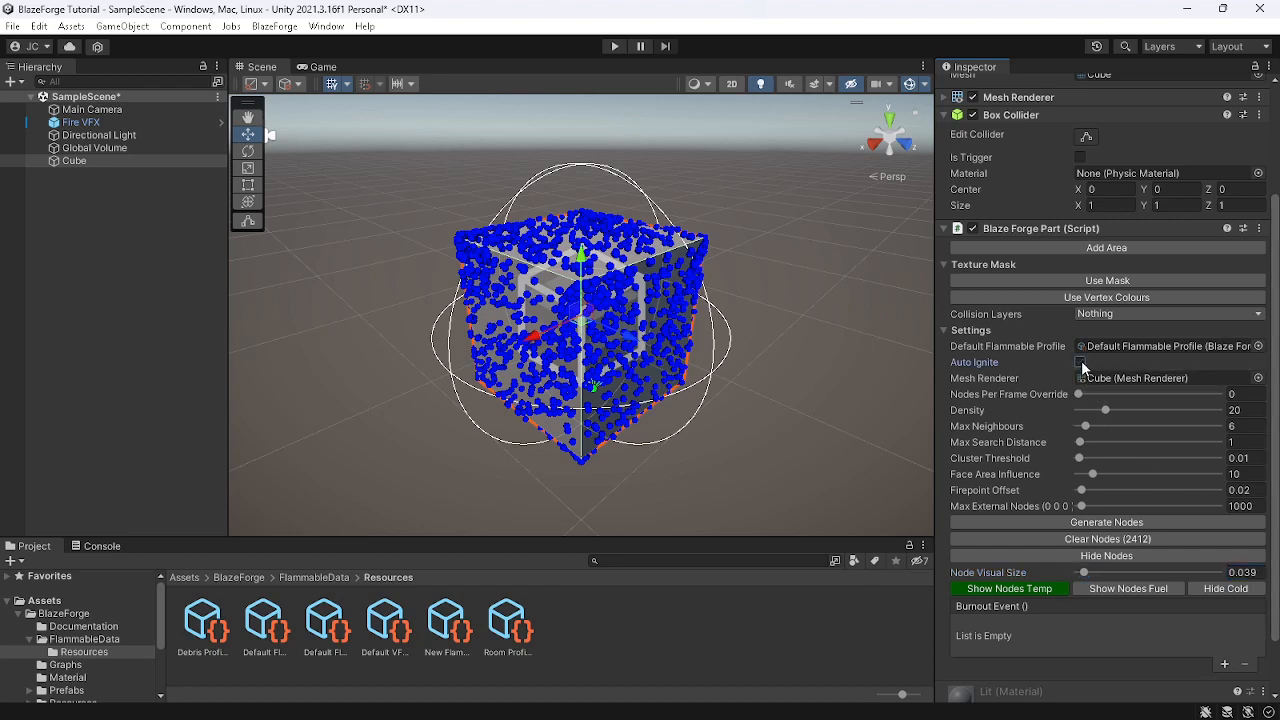
Add a Blaze Forge Source to the scene
left_click(272, 26)
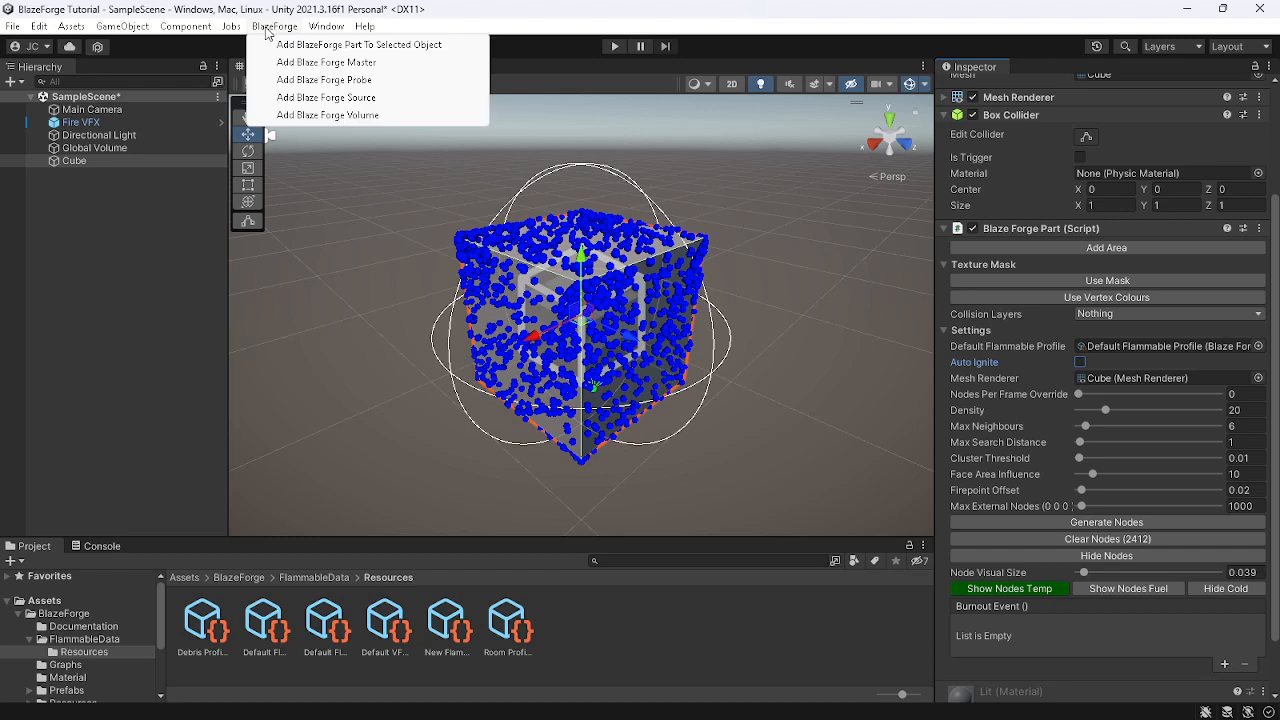
left_click(310, 98)
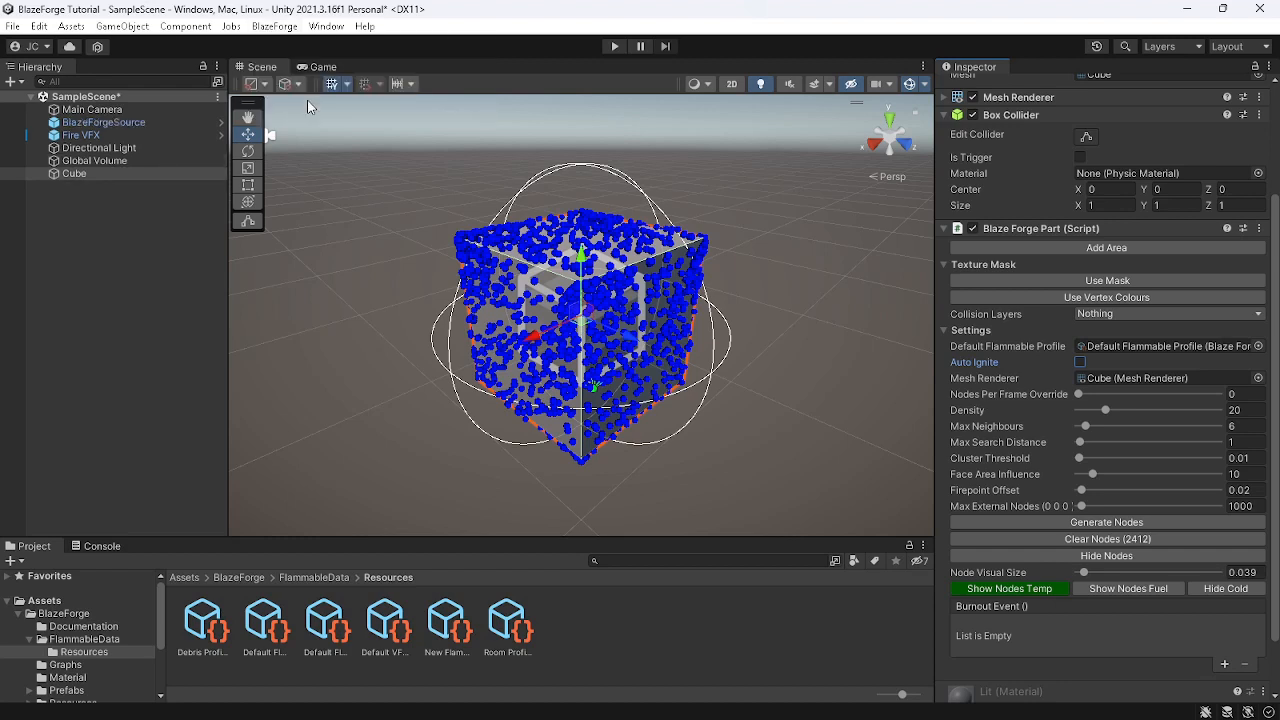
Set the BlazeForgeSource sphere collider's Radius to 0.3
left_click(153, 121)
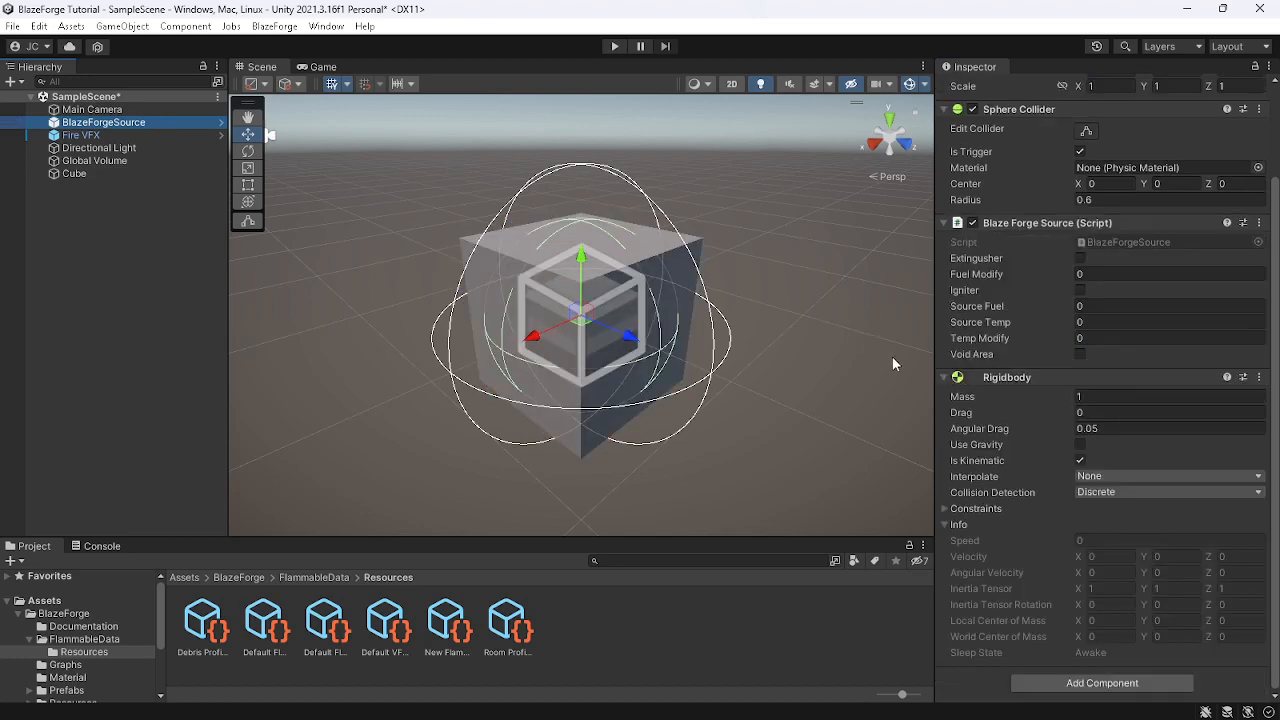
left_click(944, 378)
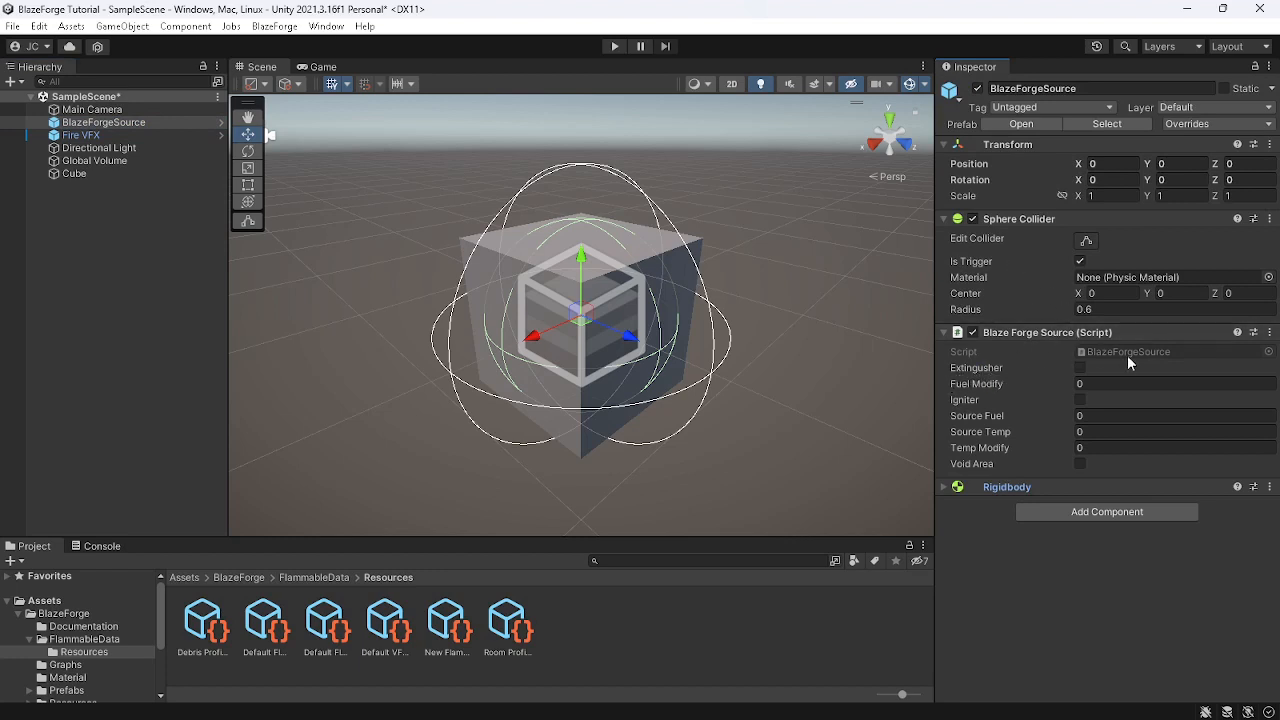
left_click(1112, 308)
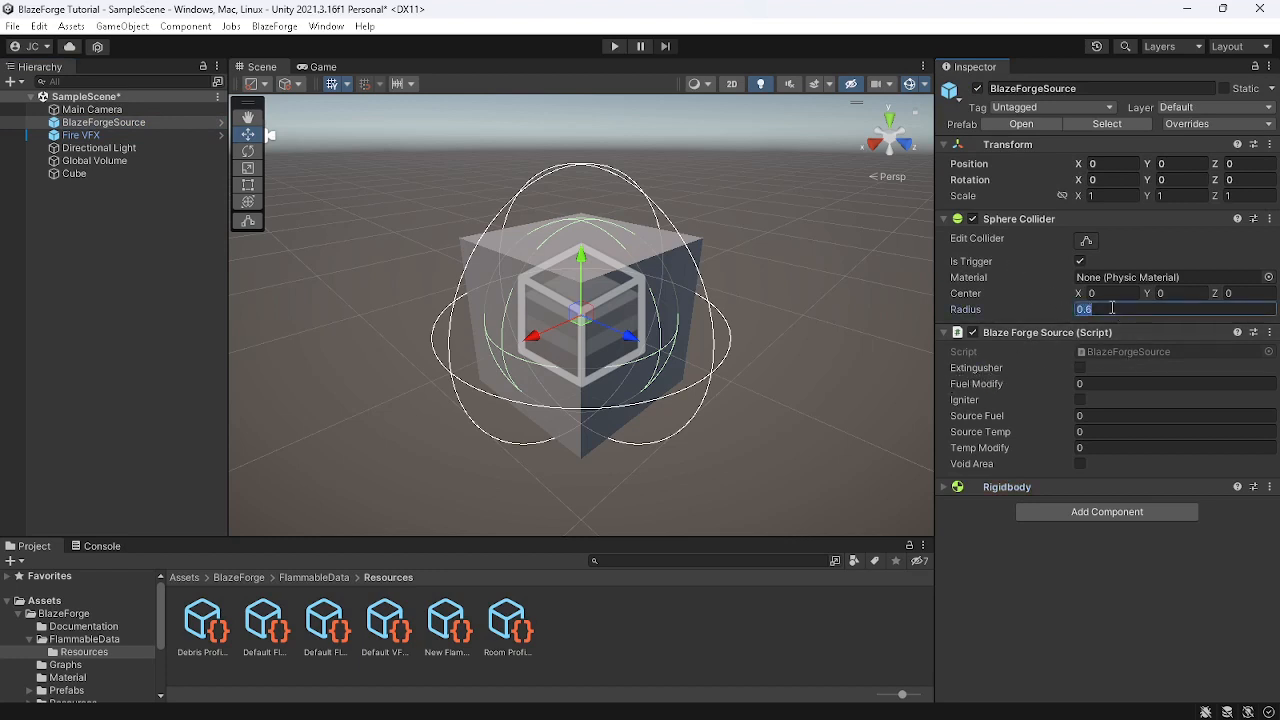
type("3")
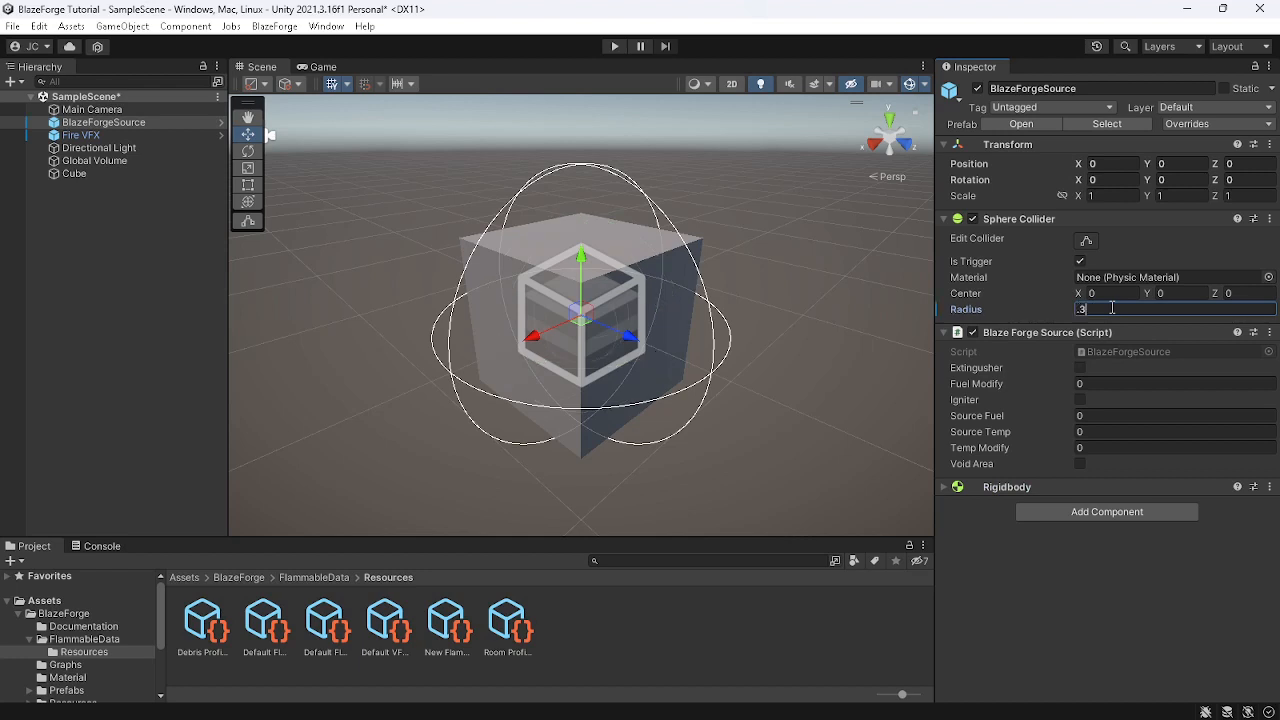
Try a Temp Modify value of -100 on the source, then clear the field
left_click(1080, 400)
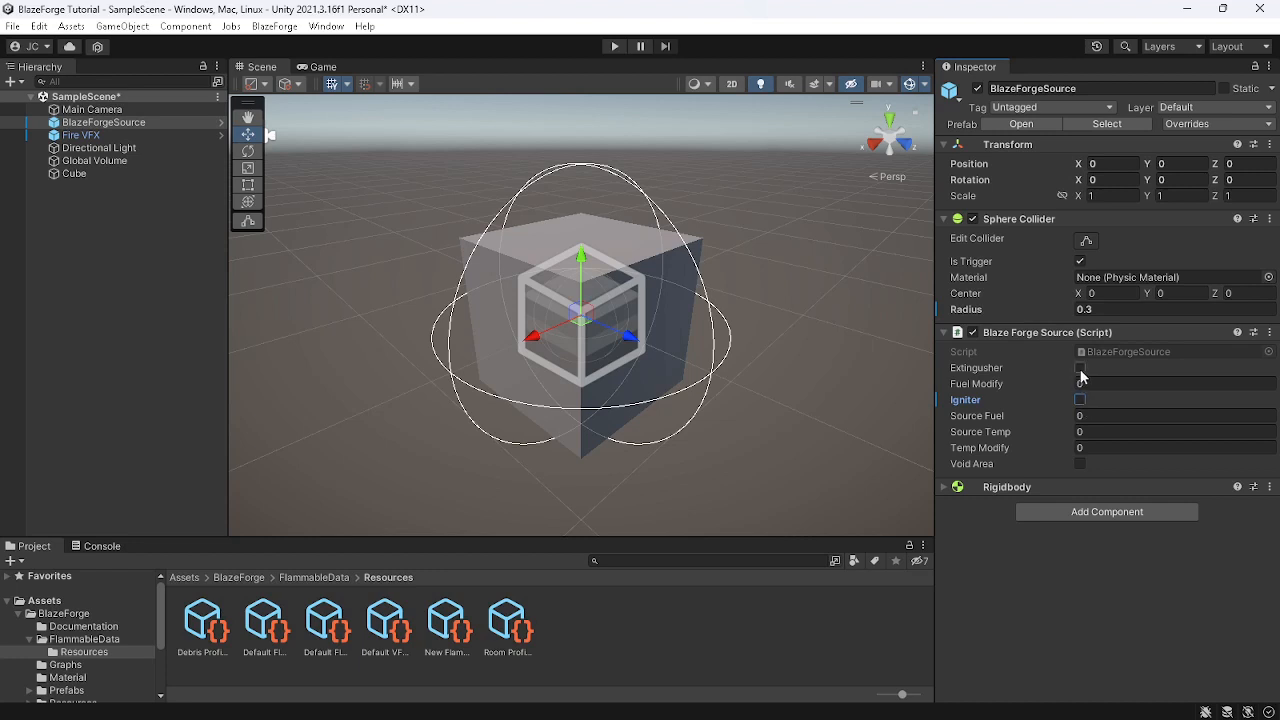
left_click(1081, 368)
left_click(1081, 368)
left_click(1086, 448)
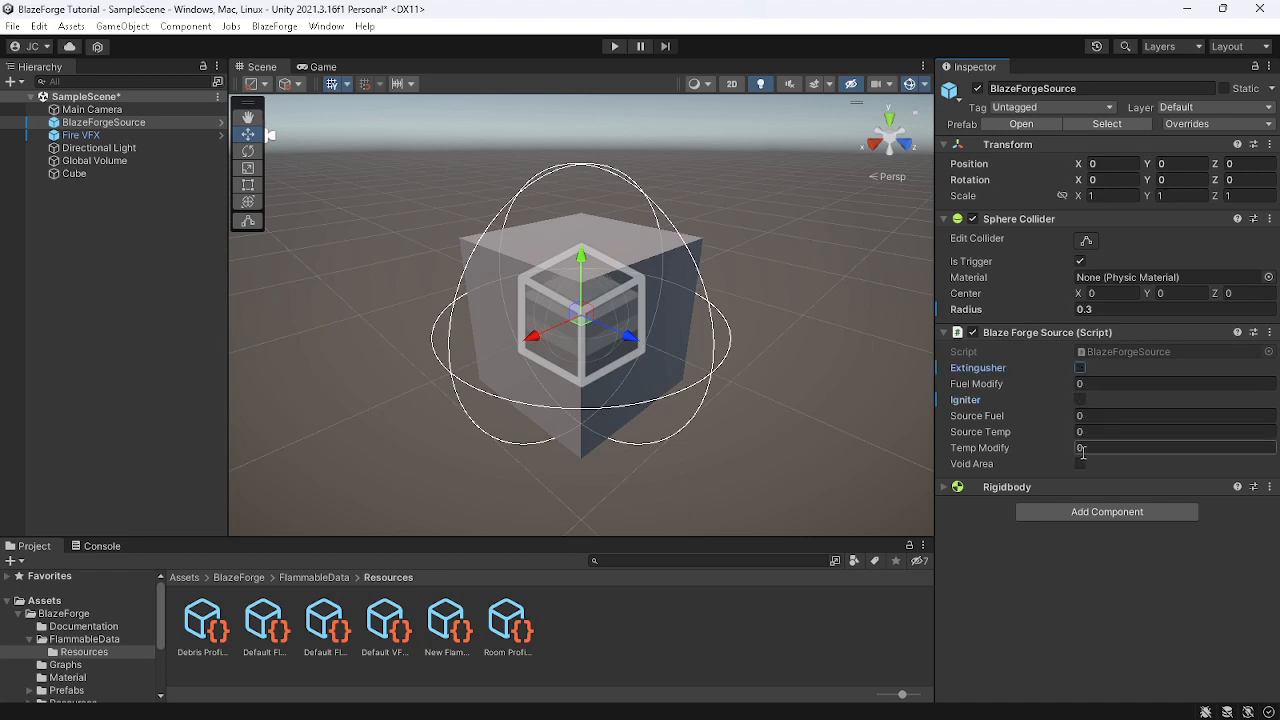
type("100")
key("Home")
type("-")
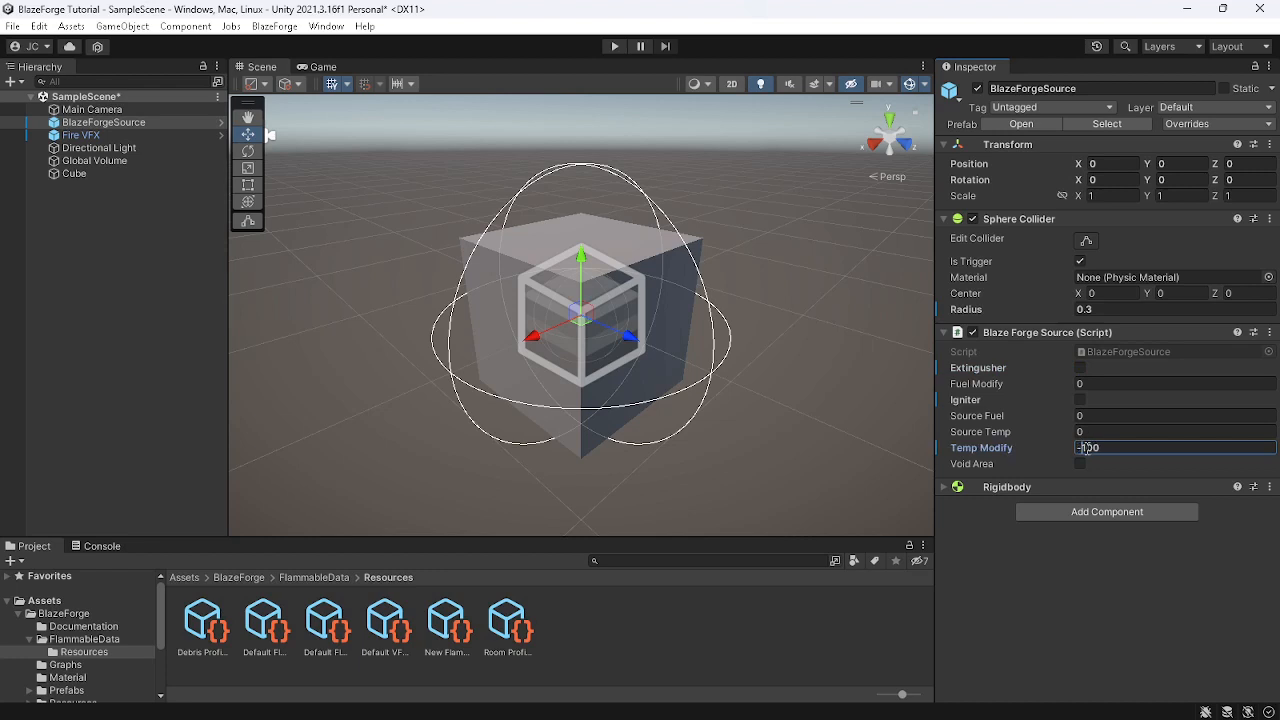
key("ctrl+a")
key("BackSpace")
Try a Fuel Modify value of -100 on the source, then reset it to 0
left_click(1116, 383)
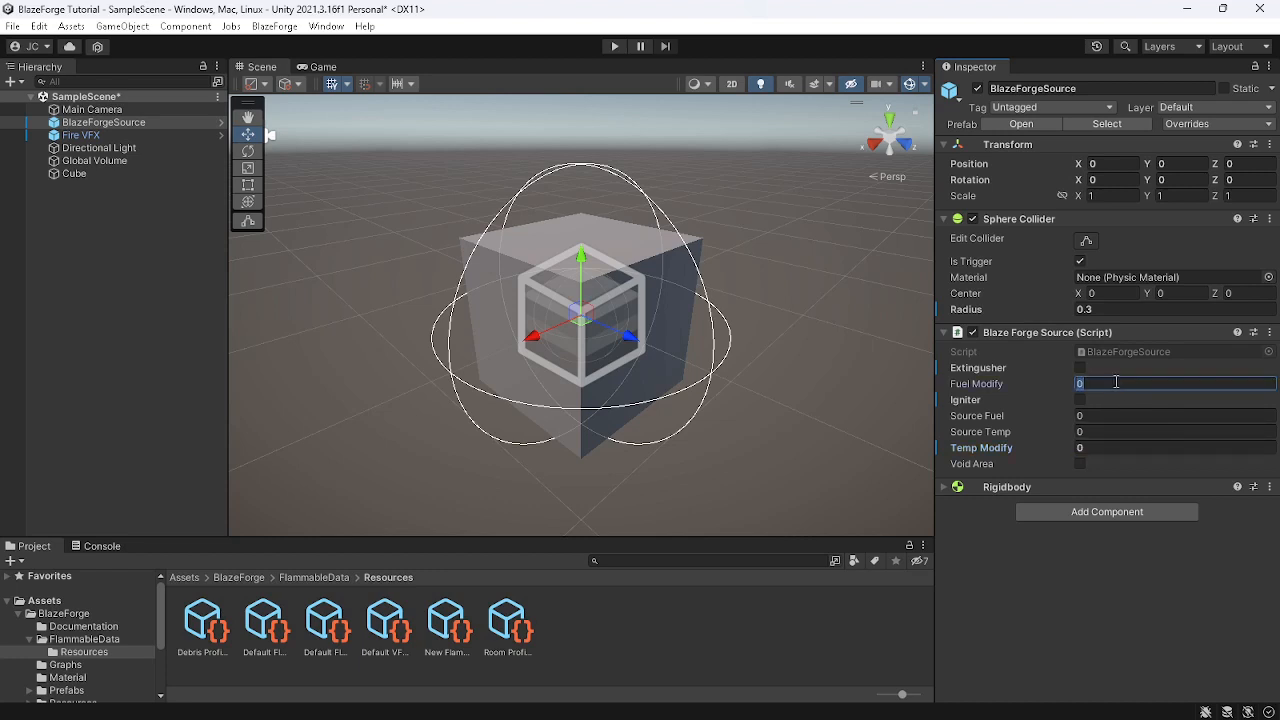
type("100")
key("Home")
type("-")
key("ctrl+a")
type("0")
Move the source to the cube's lower corner at position 0.5, -0.5, 0.5 and enable Igniter
left_click_drag(582, 330, 580, 402)
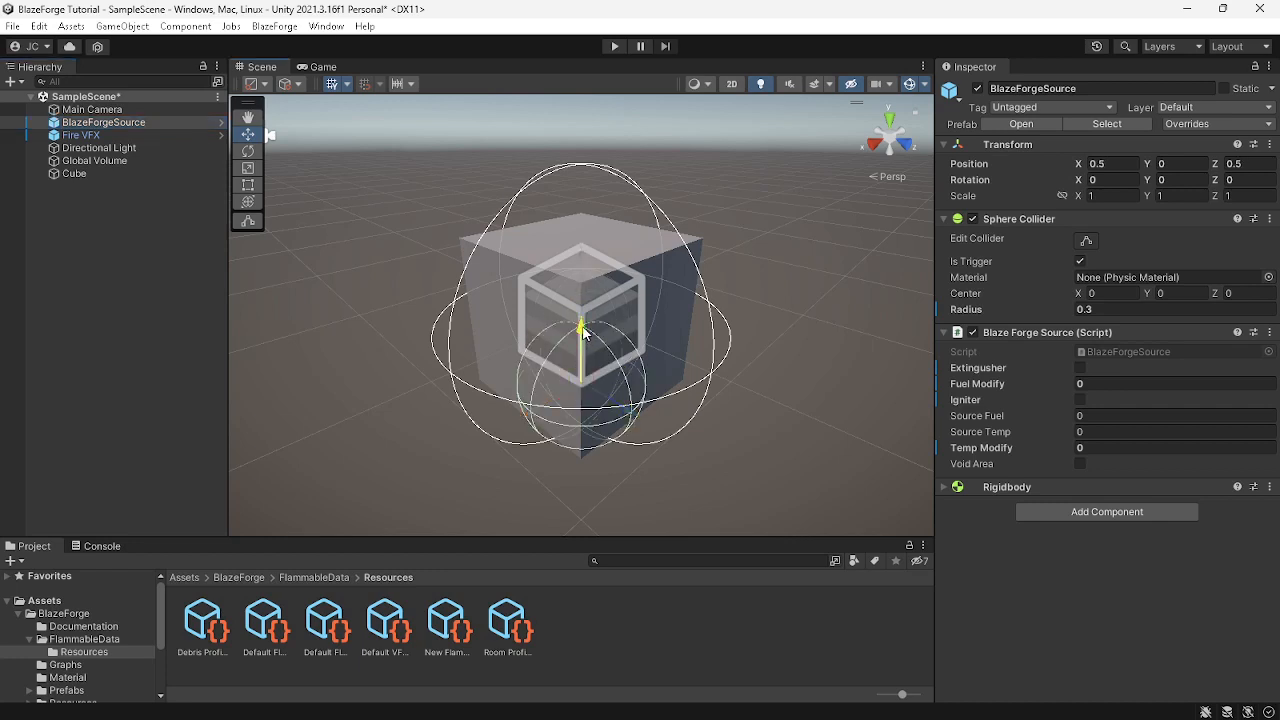
left_click_drag(582, 332, 588, 410)
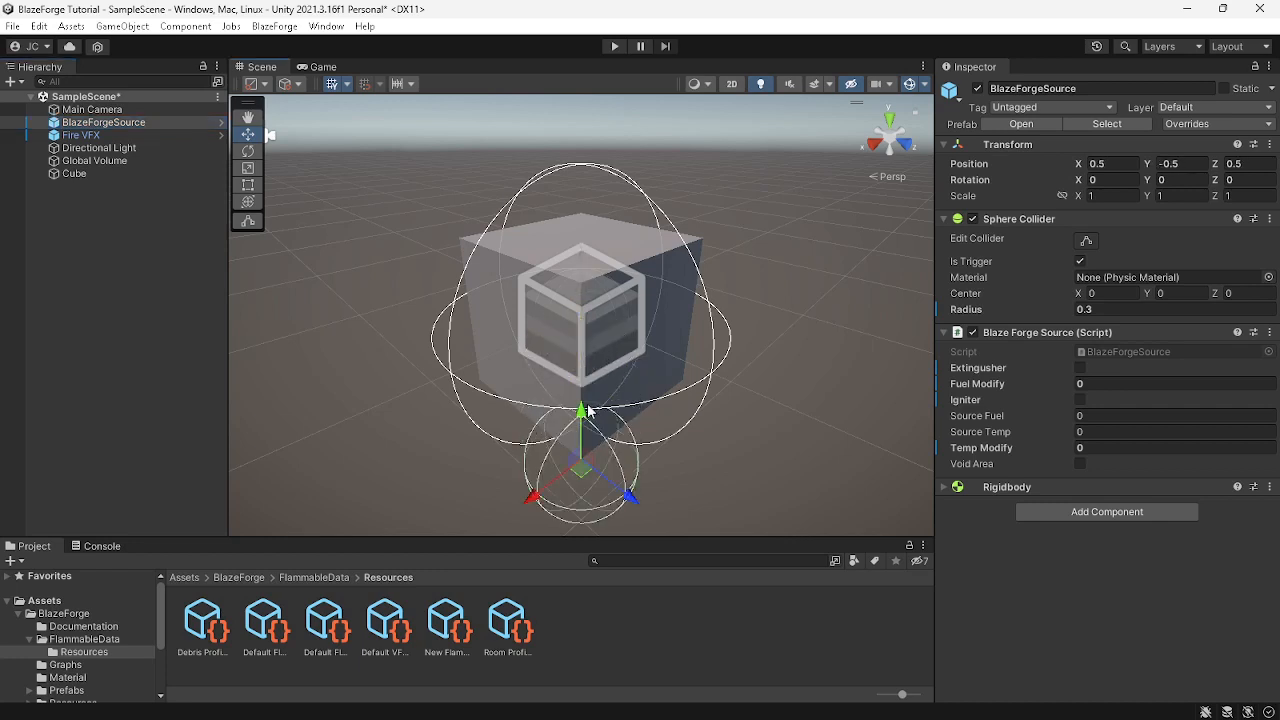
left_click(1079, 400)
Enter Play mode and view the burning Cube with scene gizmos hidden
left_click(615, 47)
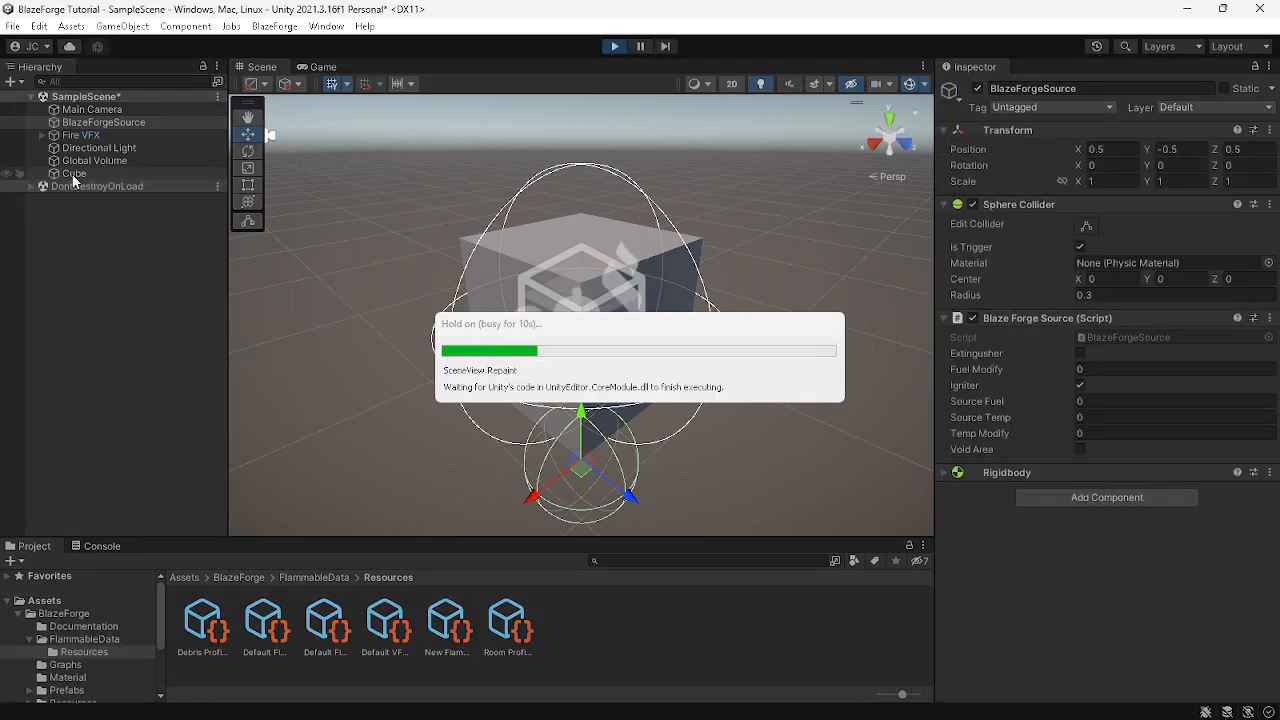
left_click(73, 175)
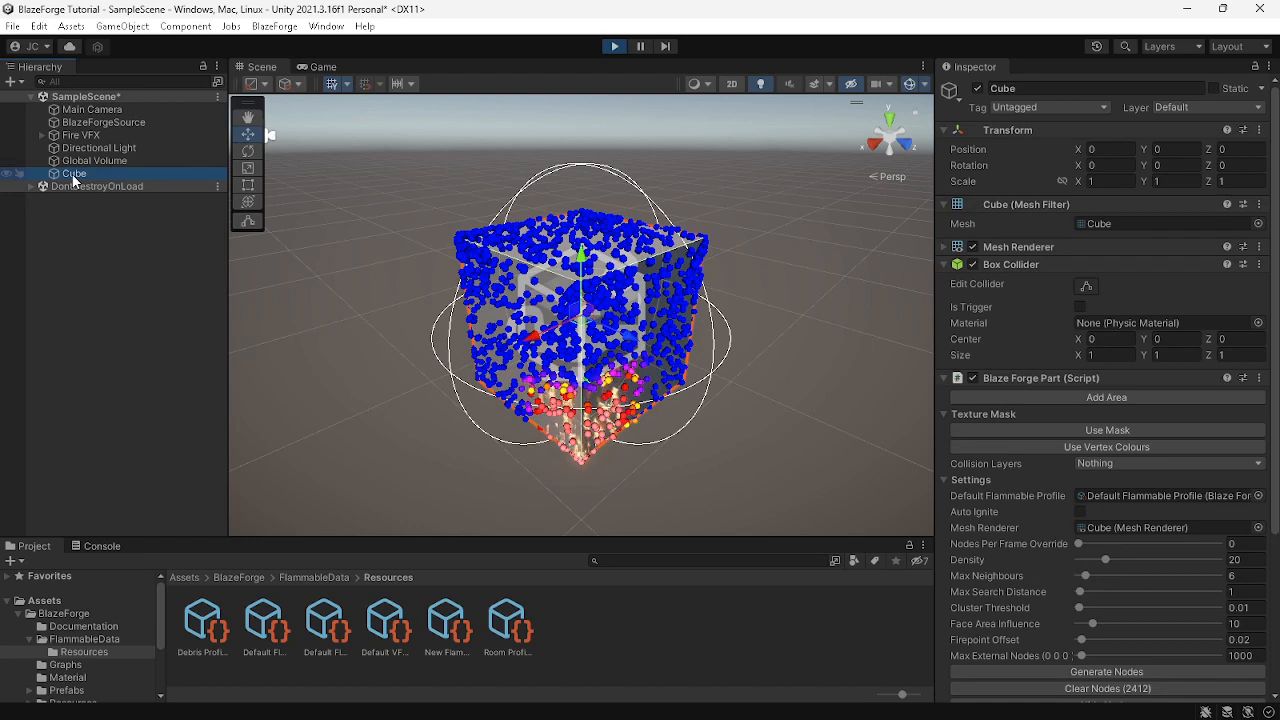
left_click(910, 86)
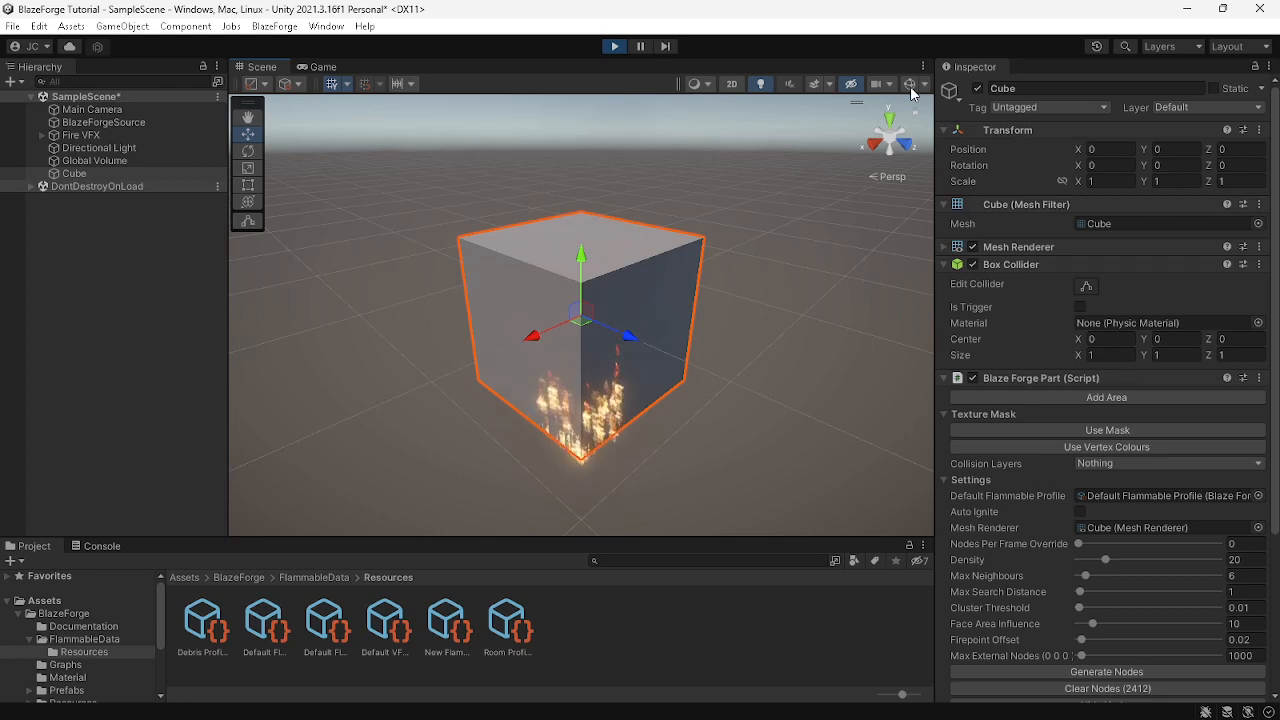
Try raising the Fire VFX optimise slider, then return it to 0
left_click(100, 135)
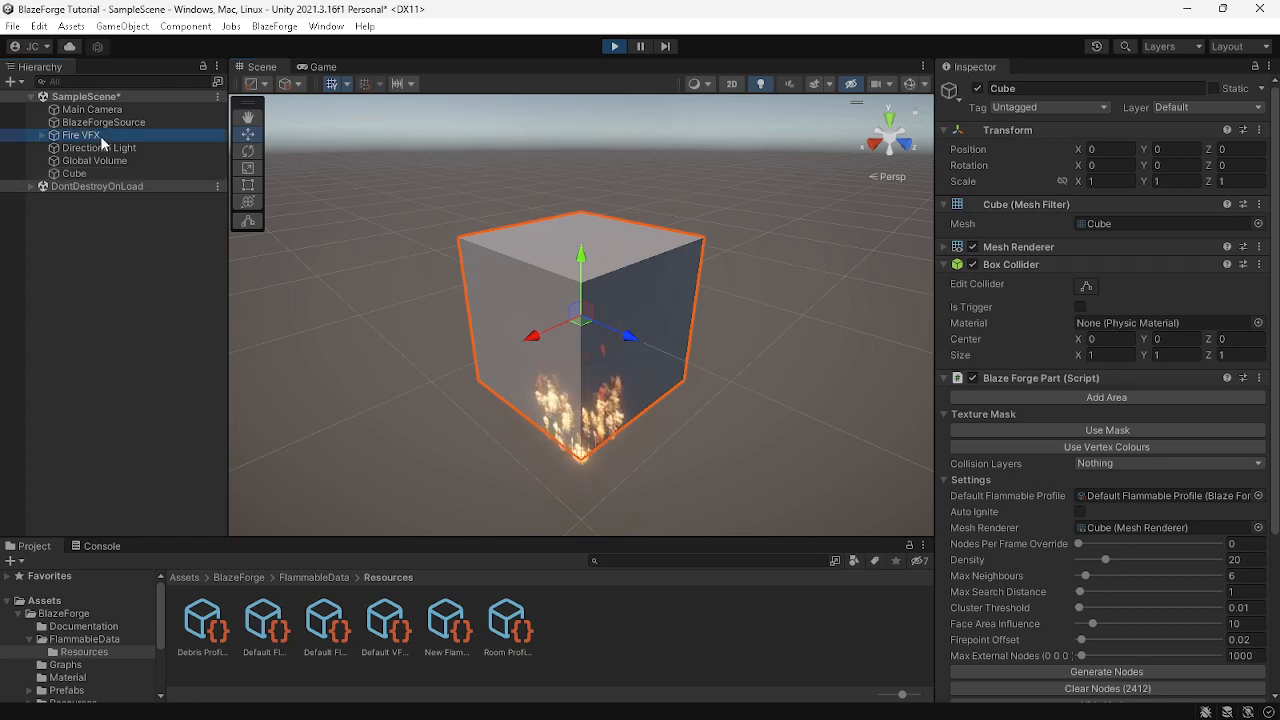
left_click_drag(1107, 278, 1077, 282)
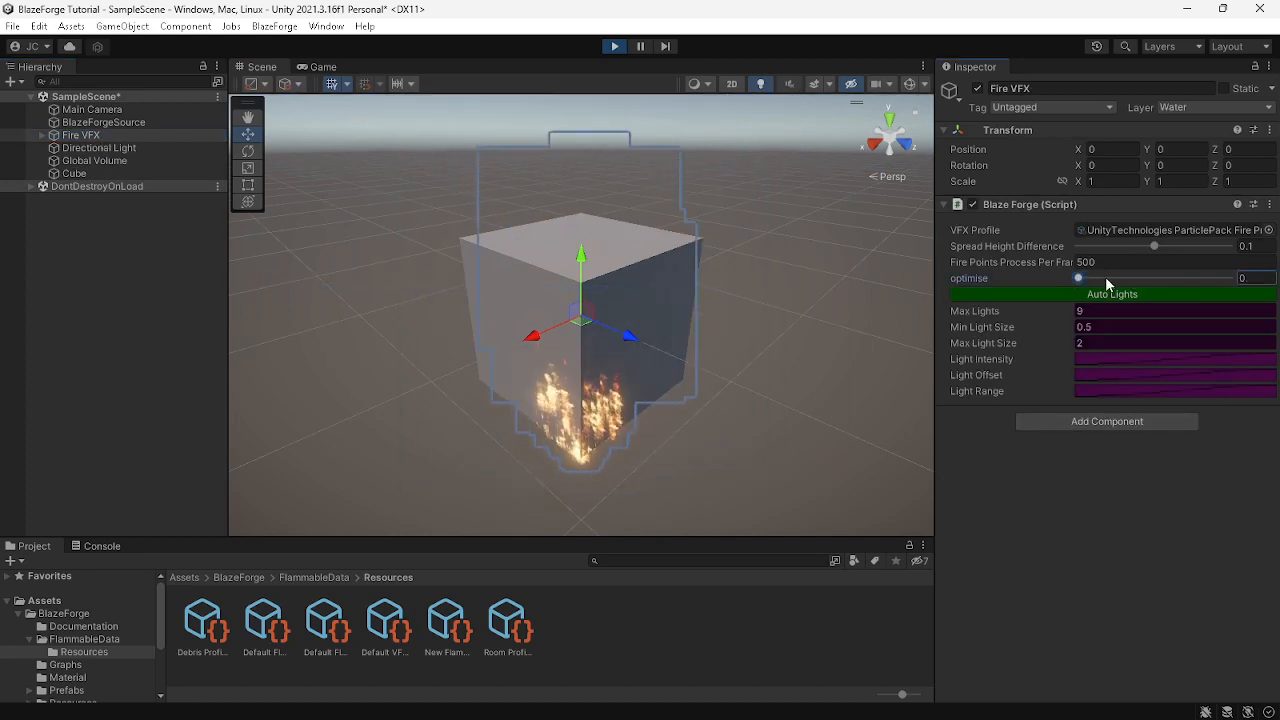
left_click(1224, 278)
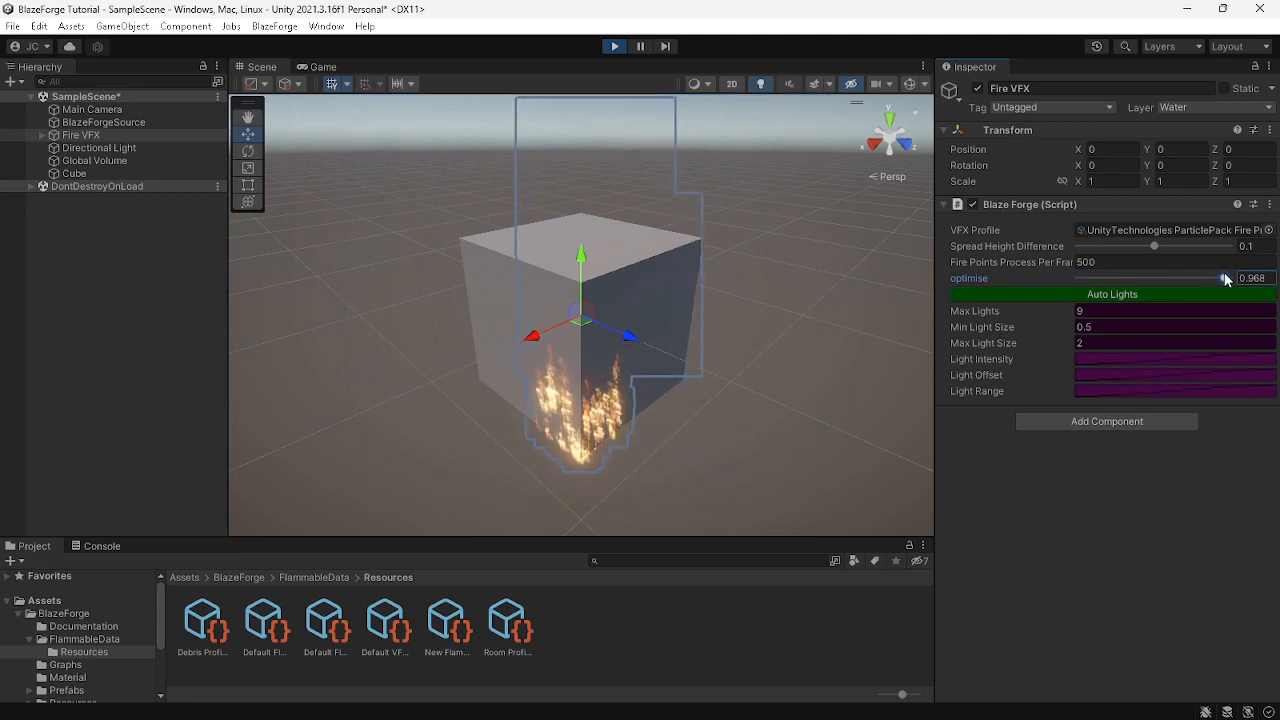
left_click_drag(1232, 278, 1043, 275)
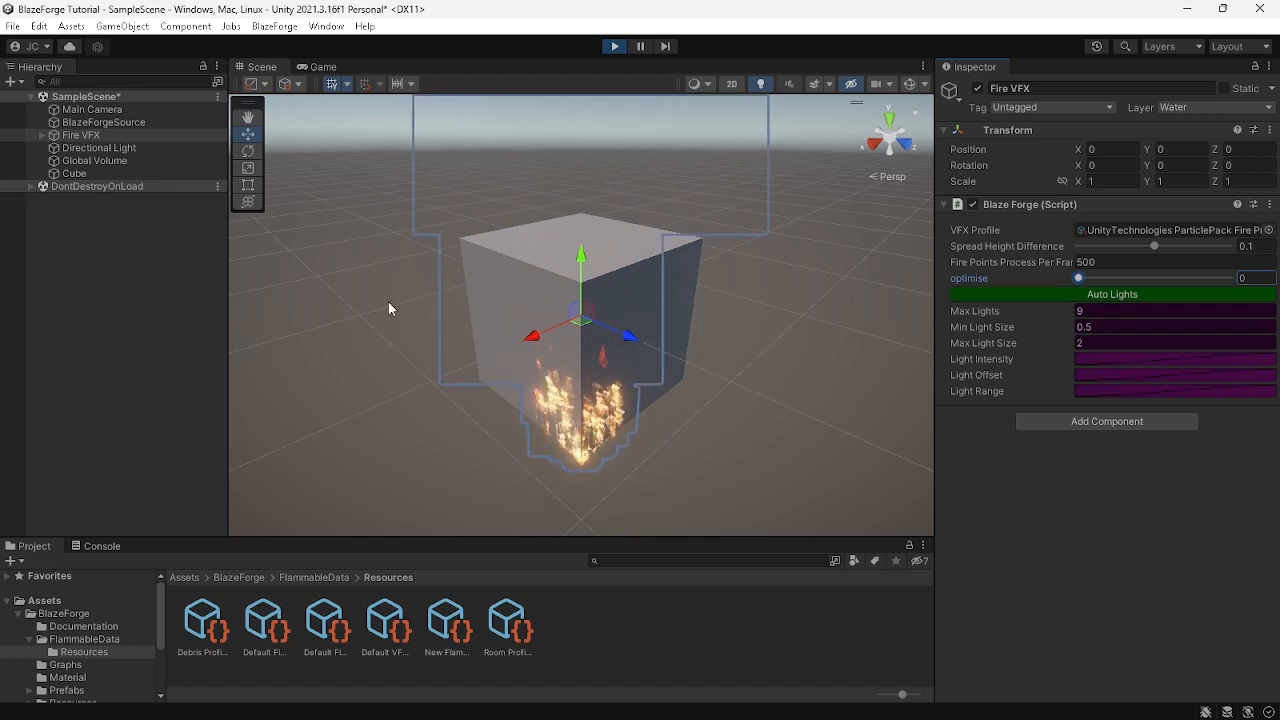
Open the cube's Default Flammable Profile and set its Heat Transfer Rate to 15
left_click(100, 173)
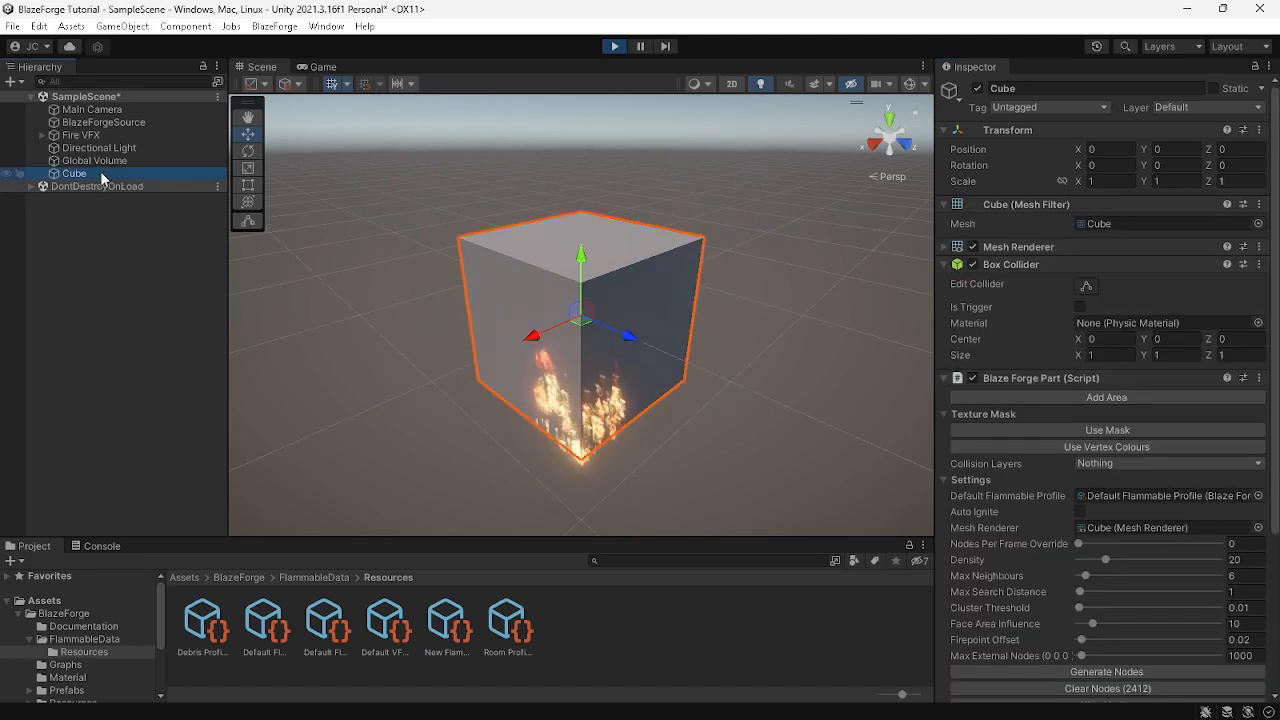
left_click(909, 86)
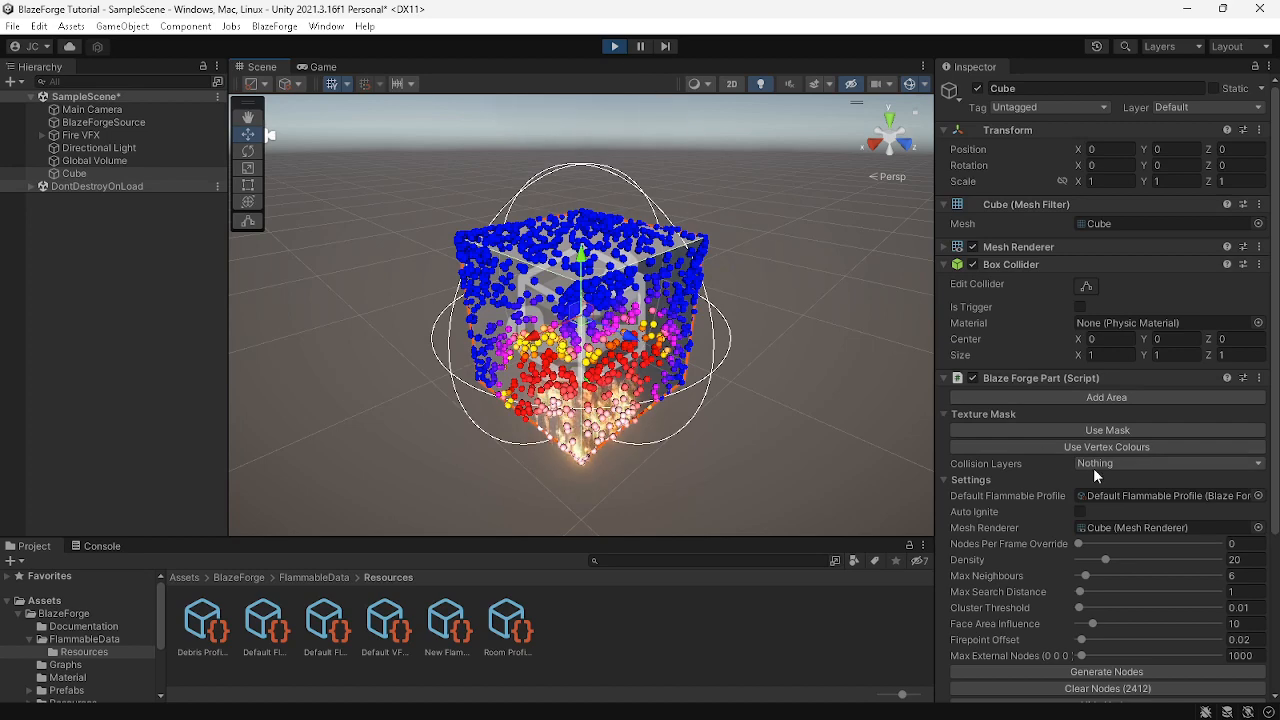
double_click(1111, 493)
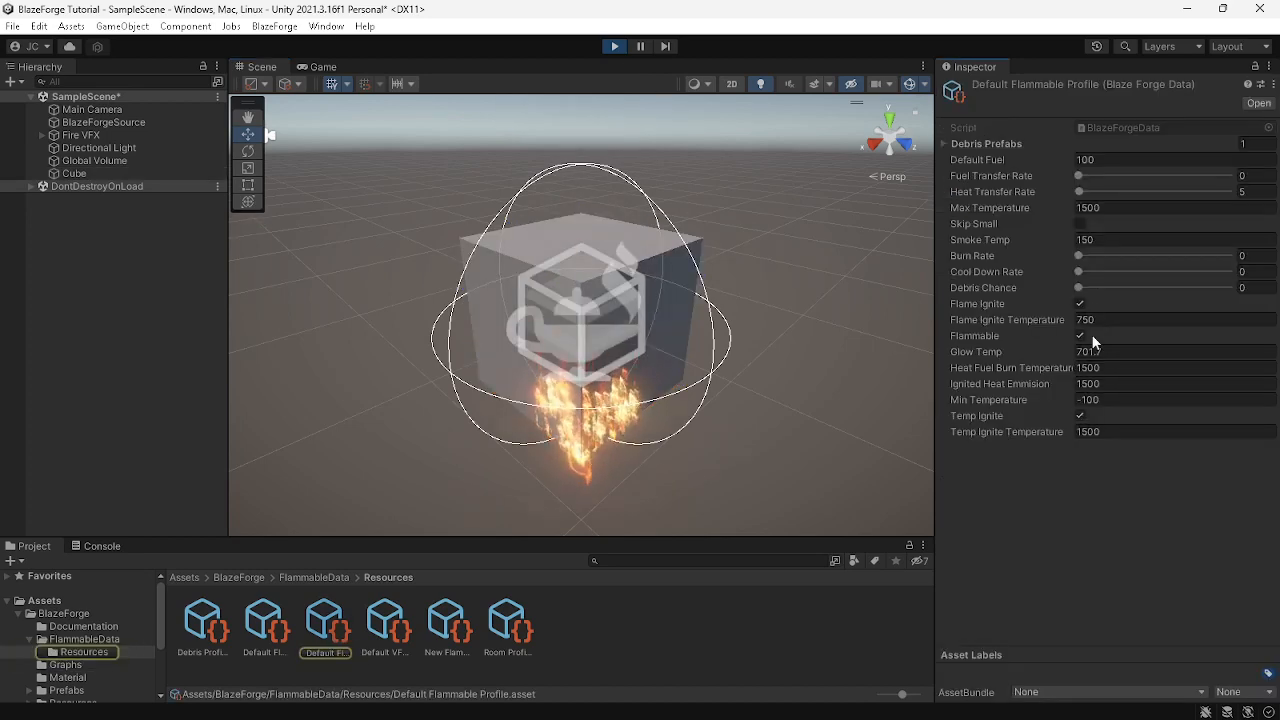
left_click(1245, 190)
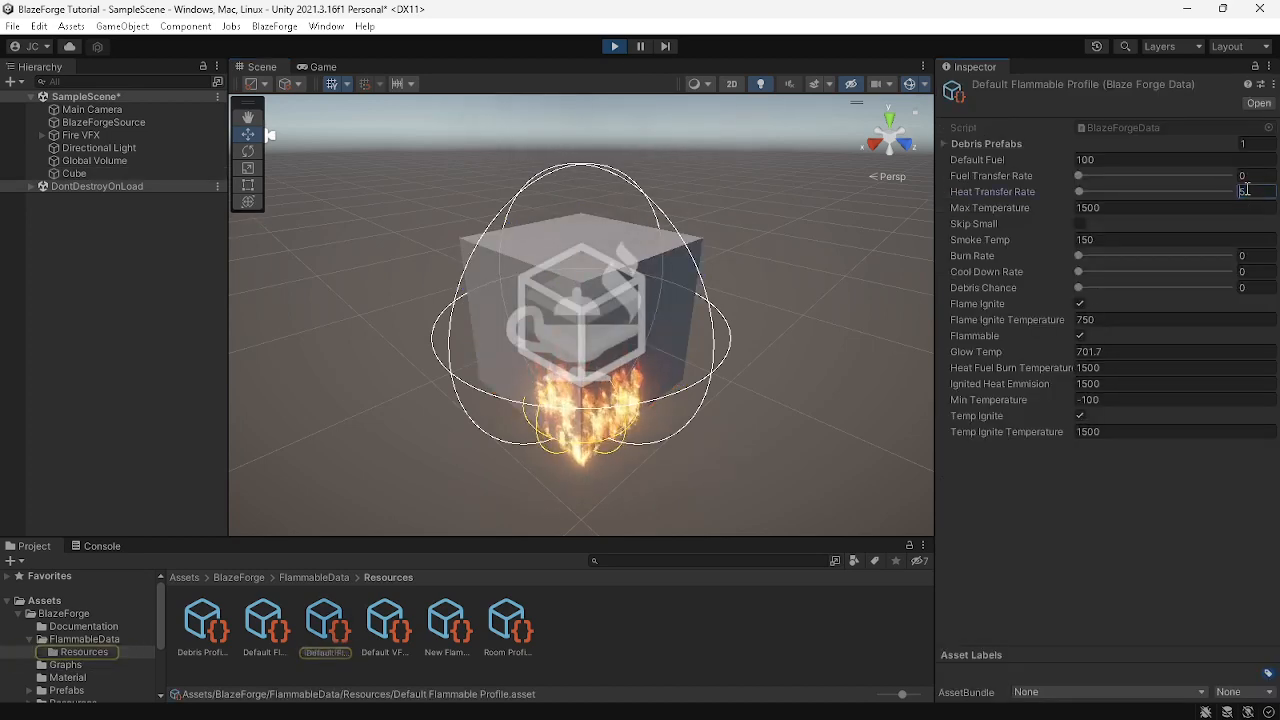
type("15")
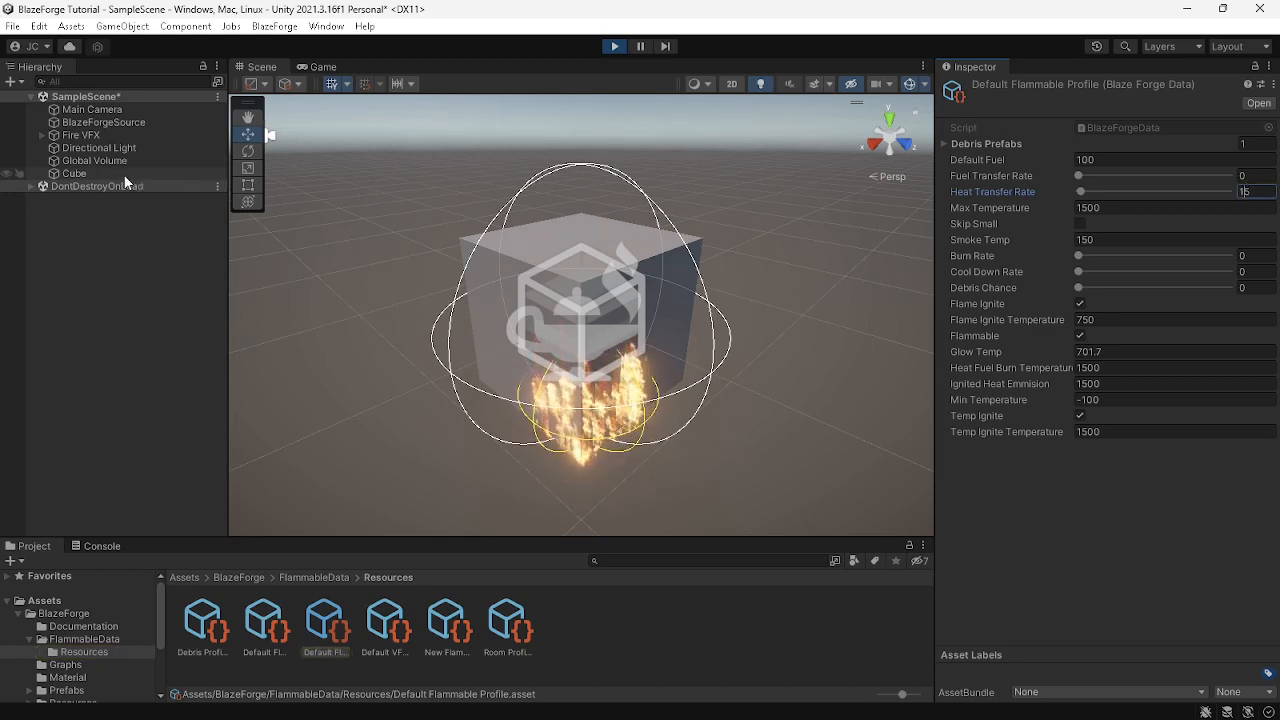
Watch the burning Cube from another angle with gizmos hidden, then exit Play mode
left_click(125, 176)
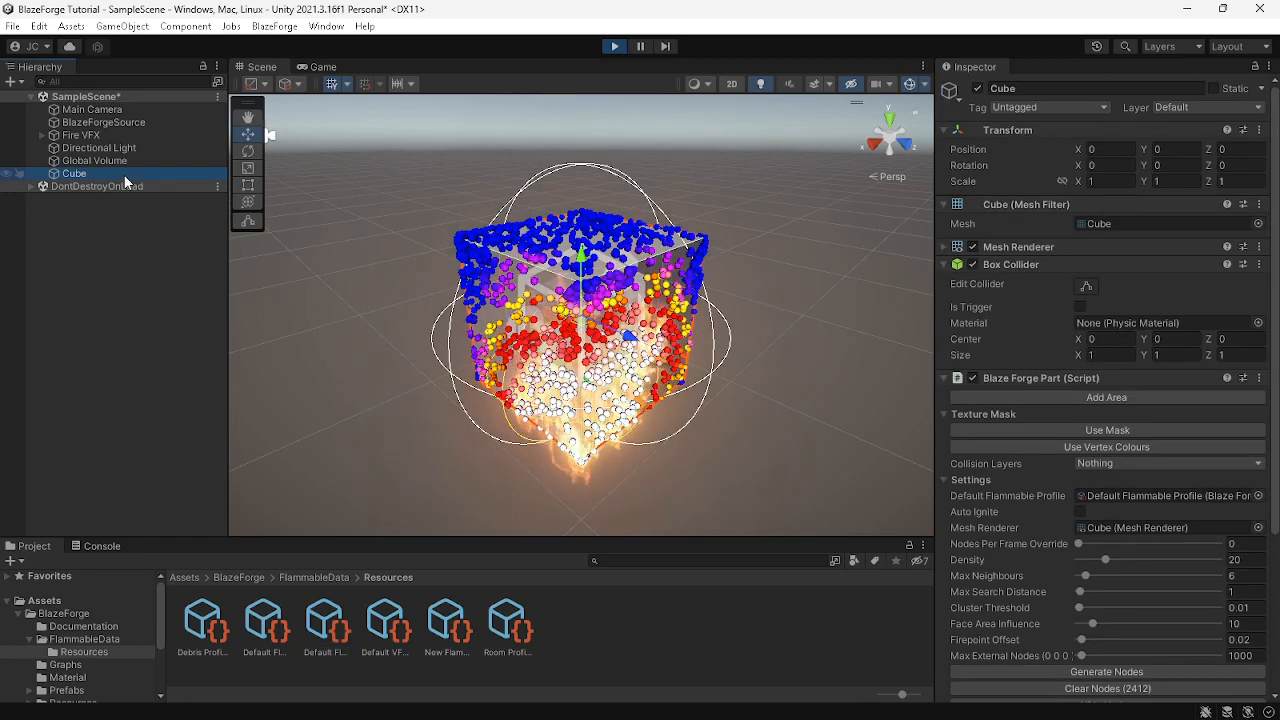
left_click(910, 84)
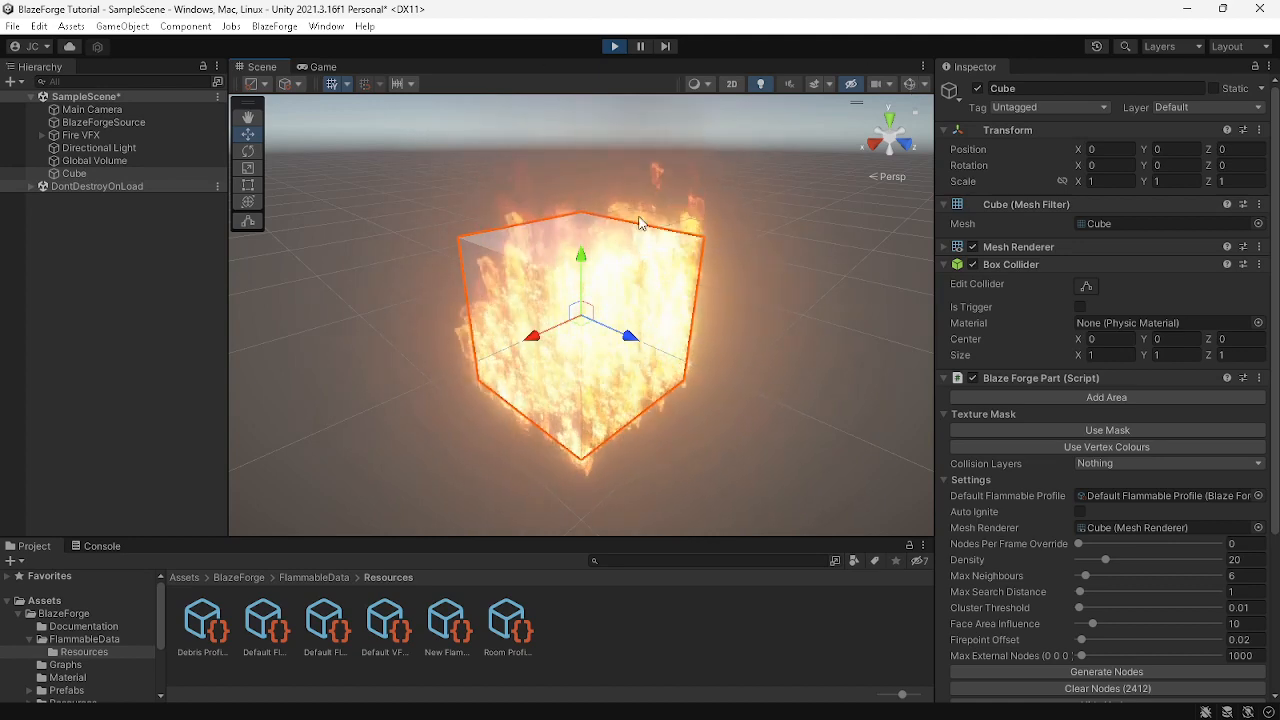
mouse_move(646, 241)
left_mouse_down("alt")
mouse_move(749, 269)
mouse_move(560, 263)
mouse_move(392, 284)
left_mouse_up("alt")
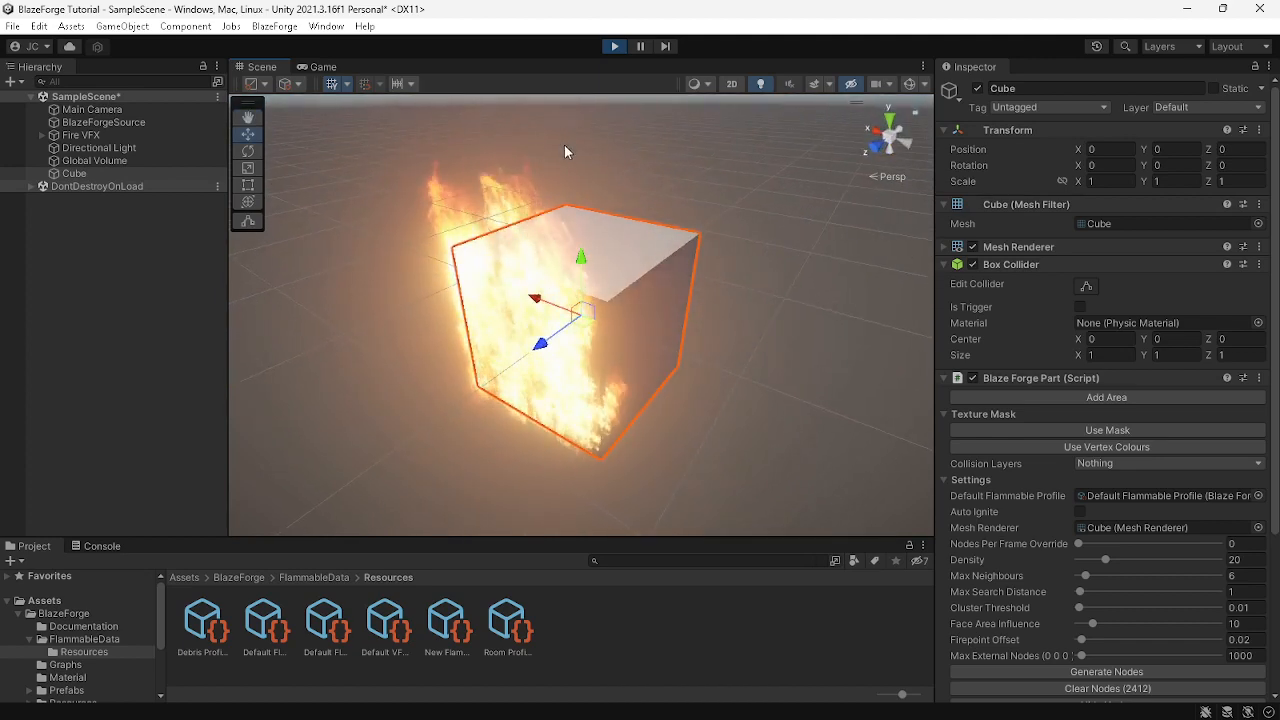
left_click(614, 46)
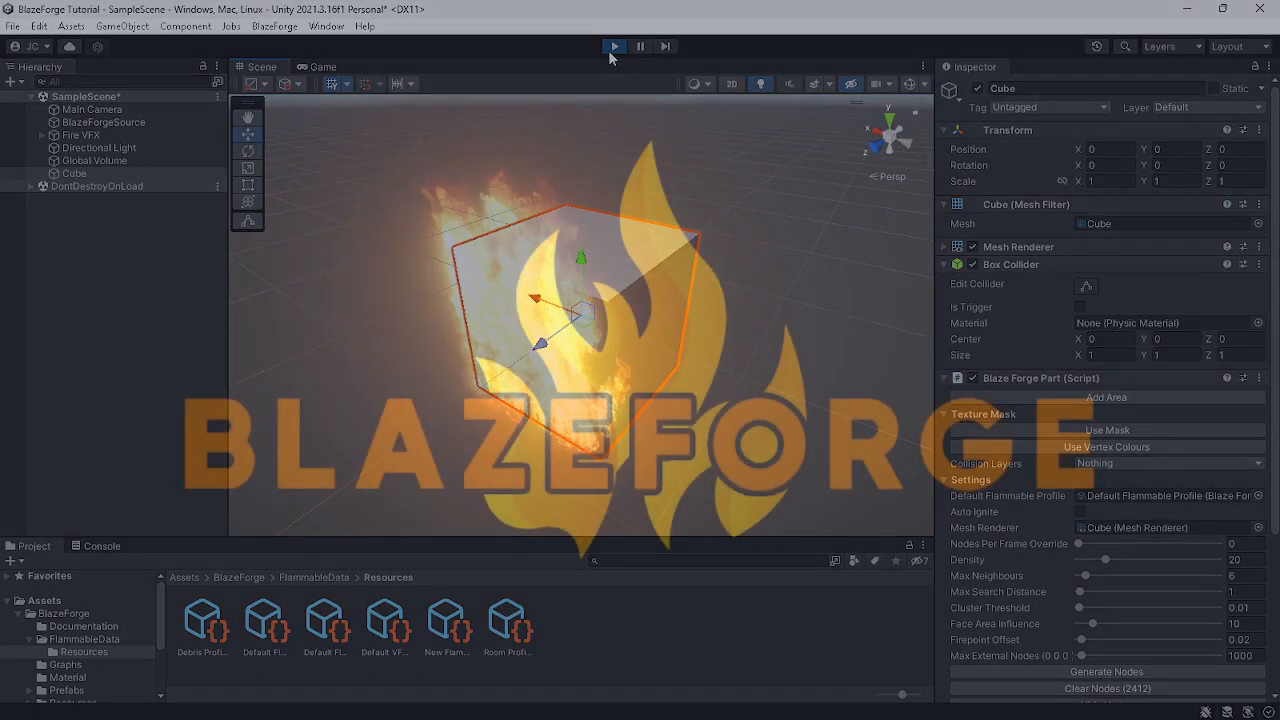